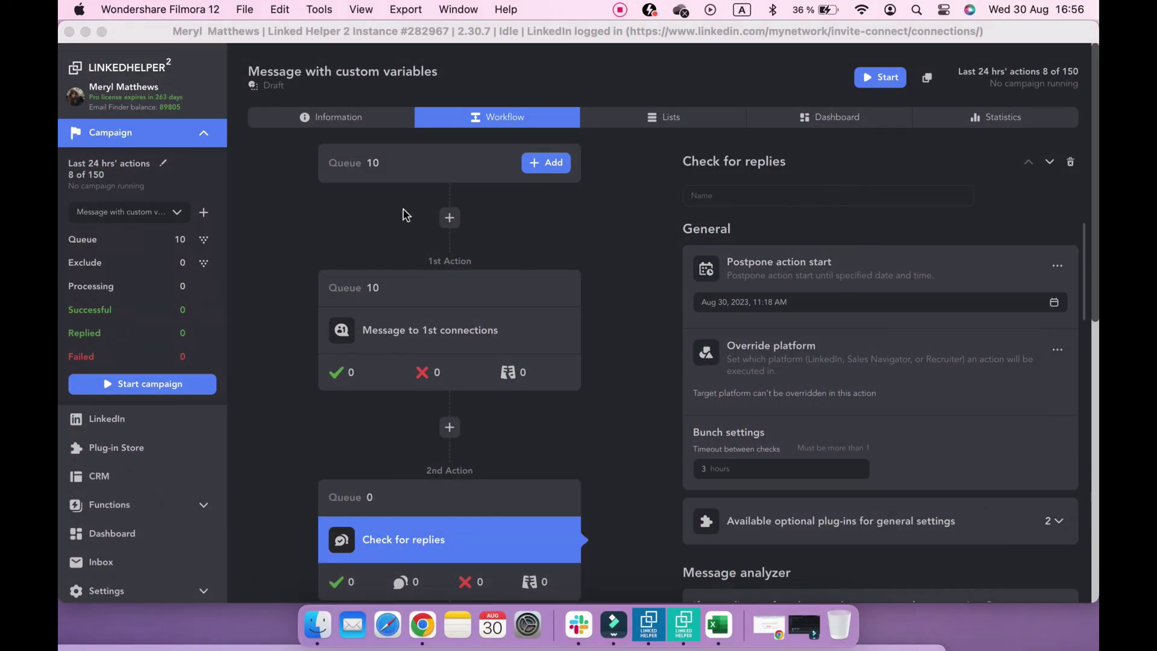
- Export all 10 queued profiles of the first action to Downloads as 'custom variables.csv'
left_click(339, 292)
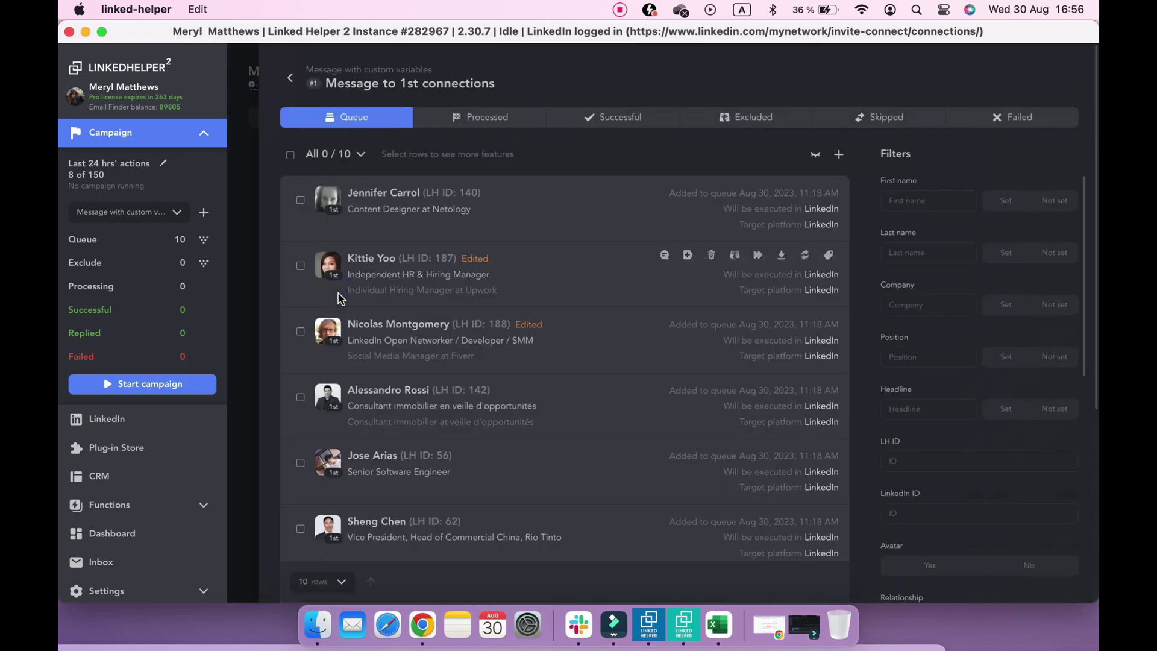
left_click(291, 158)
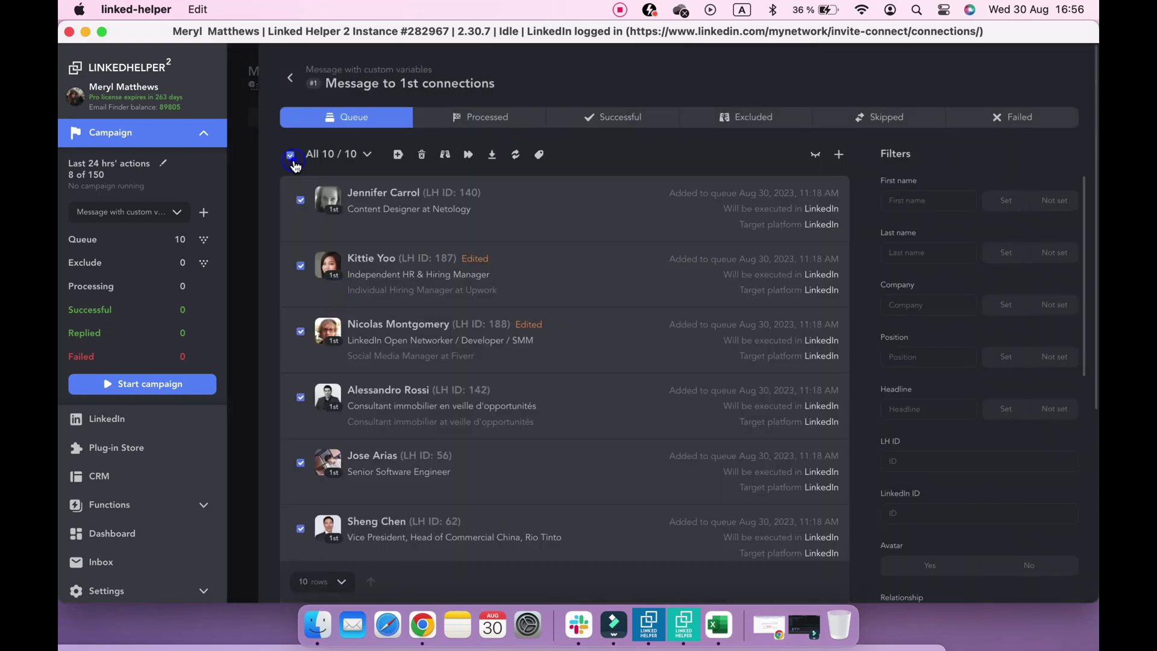
left_click(493, 157)
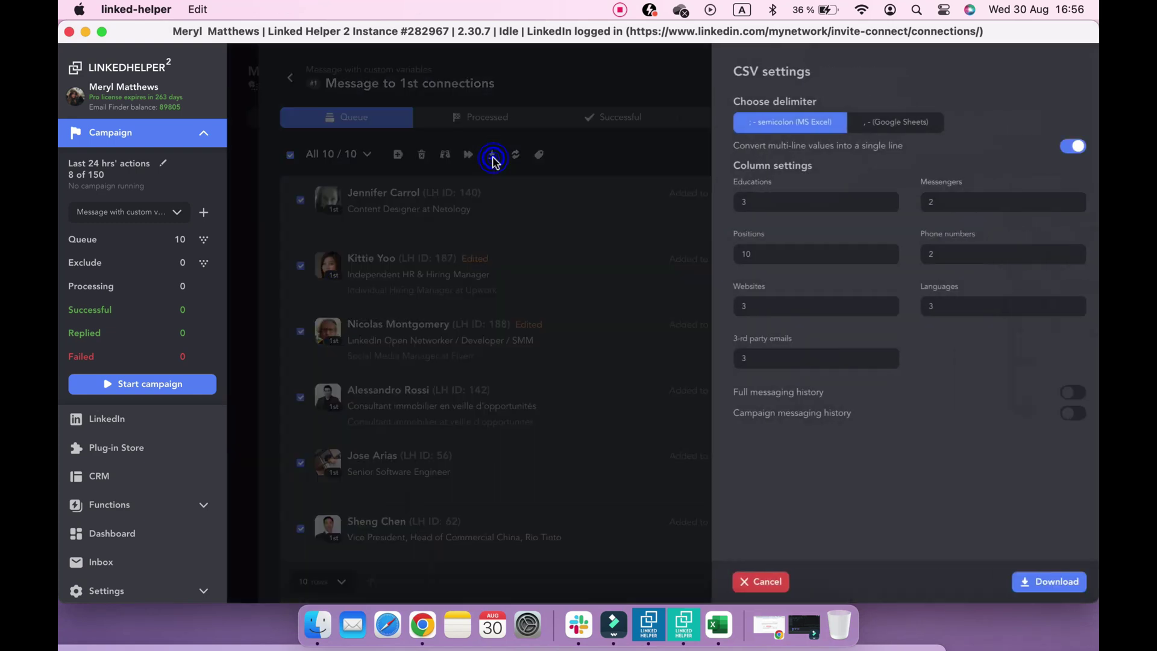
left_click(1039, 582)
type("custom ")
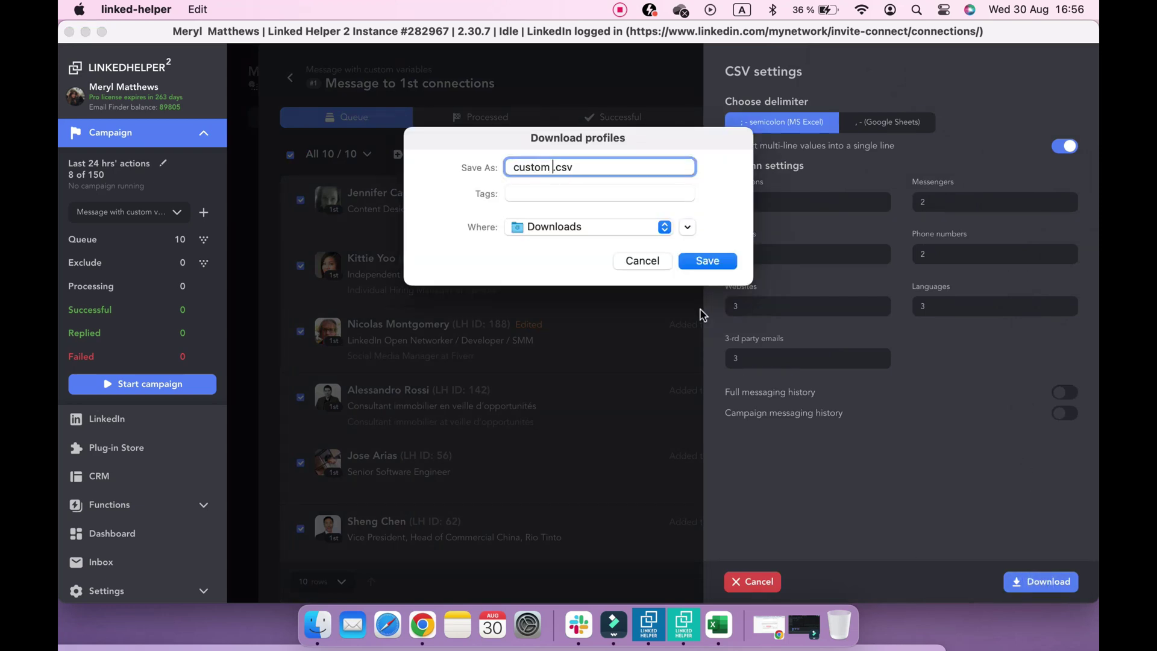
type("variables")
left_click(707, 261)
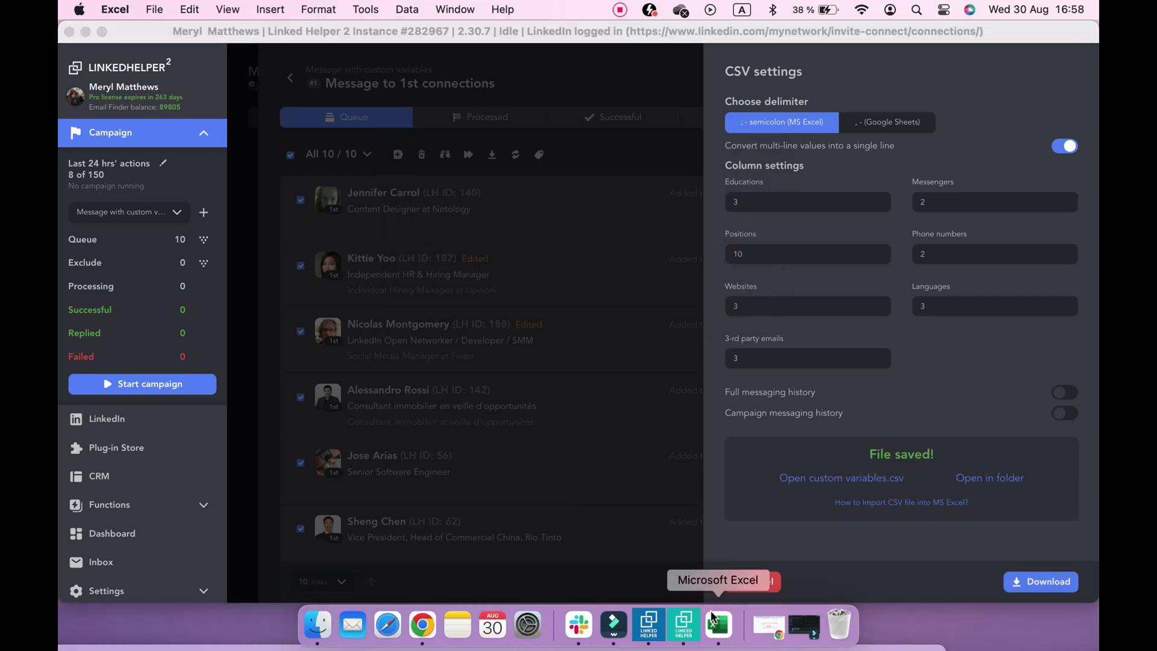
- Create a blank workbook and import Downloads/custom variables.csv via Get Data > Text/CSV
left_click(711, 614)
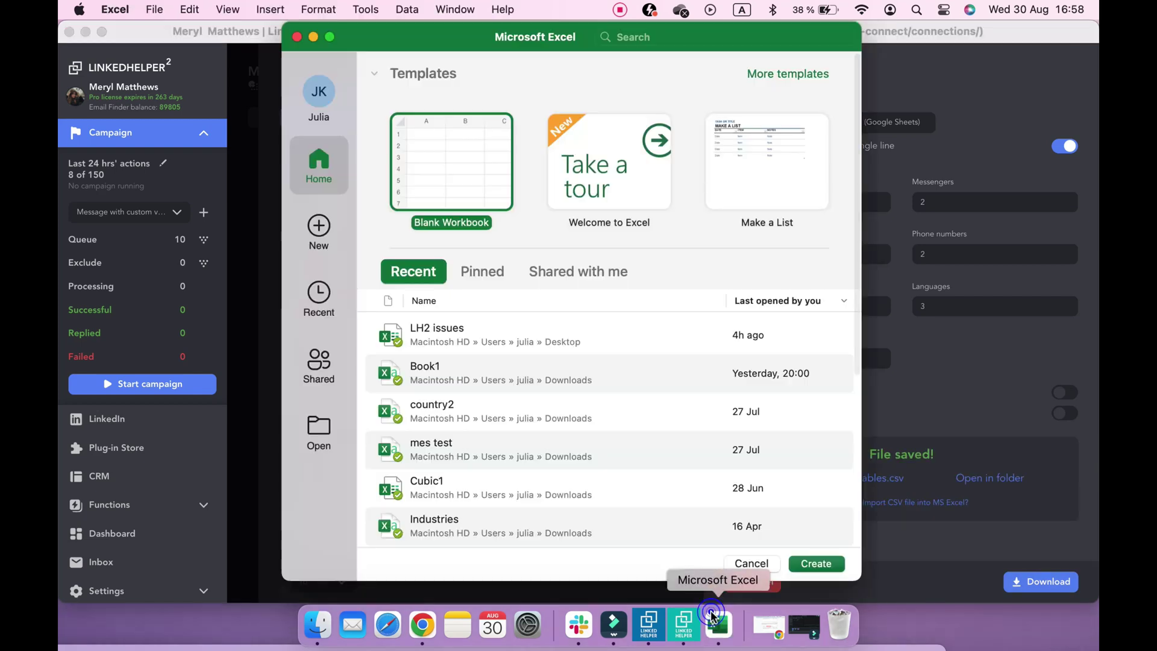
left_click(814, 563)
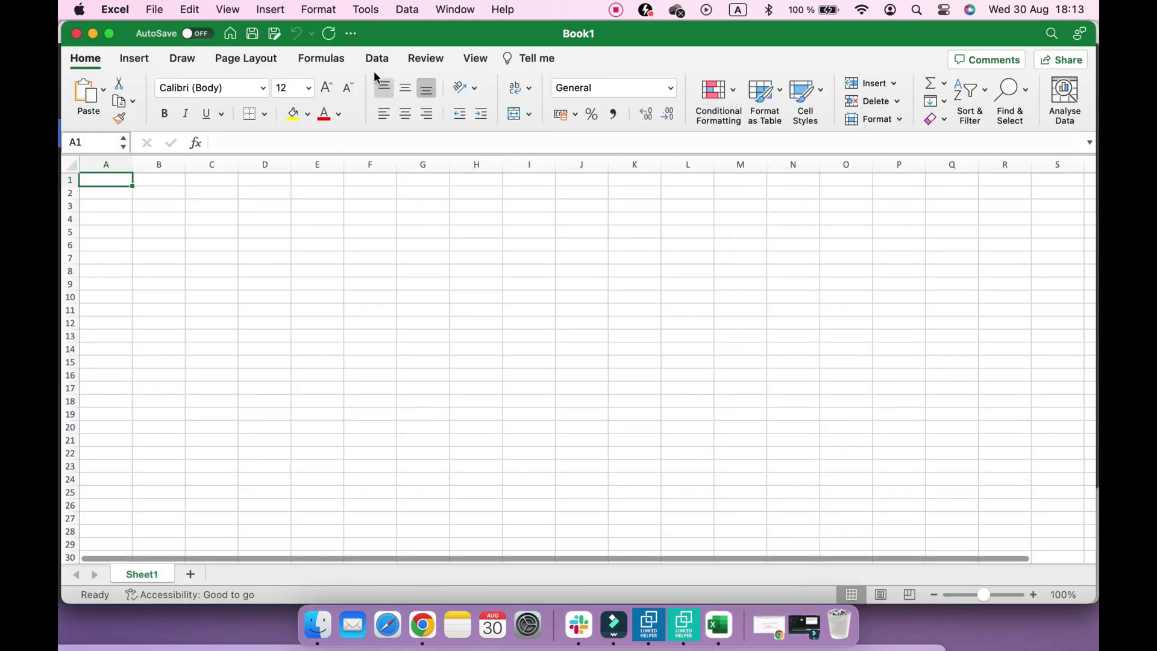
left_click(376, 58)
left_click(90, 95)
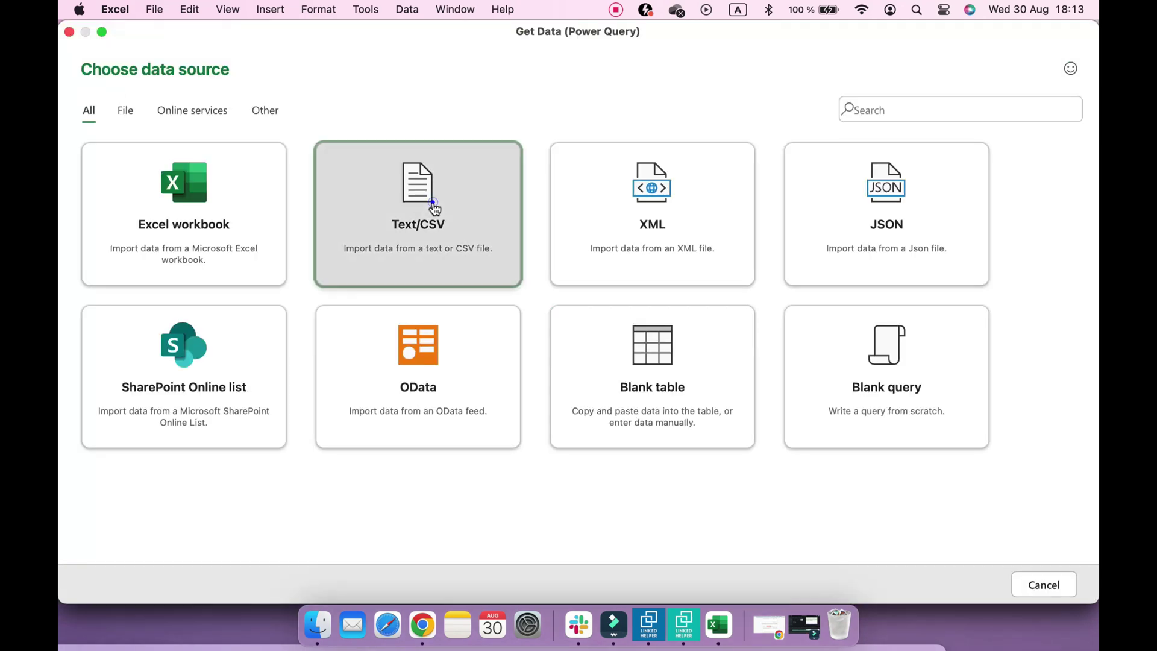
left_click(434, 207)
left_click(341, 161)
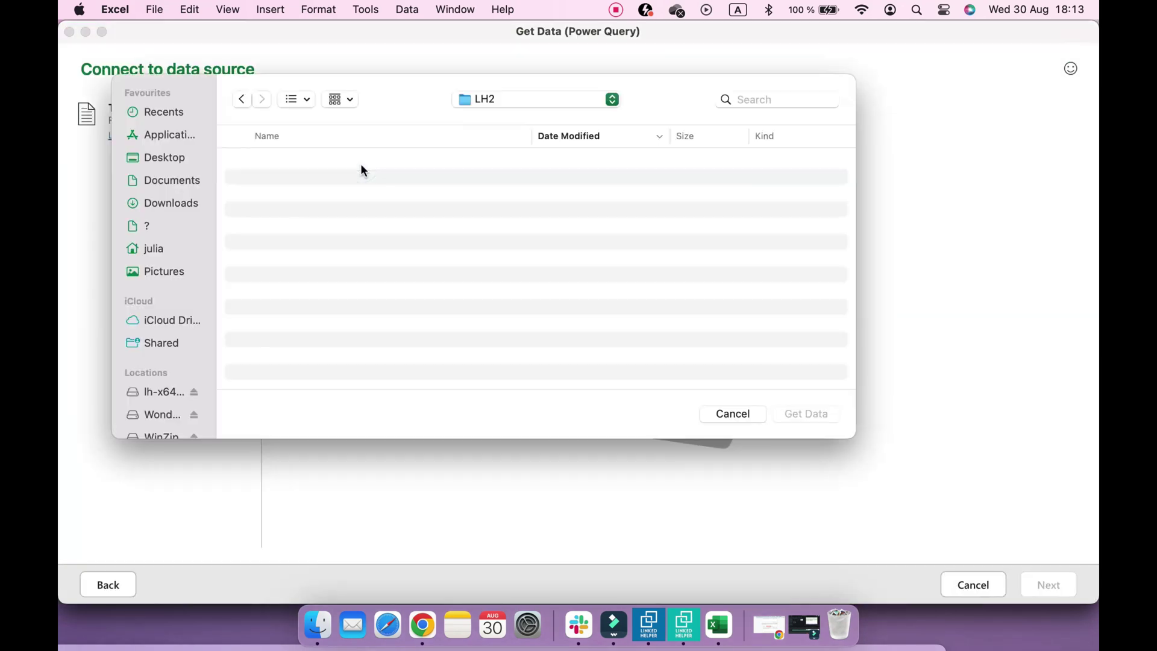
left_click(185, 204)
left_click(258, 170)
left_click(791, 415)
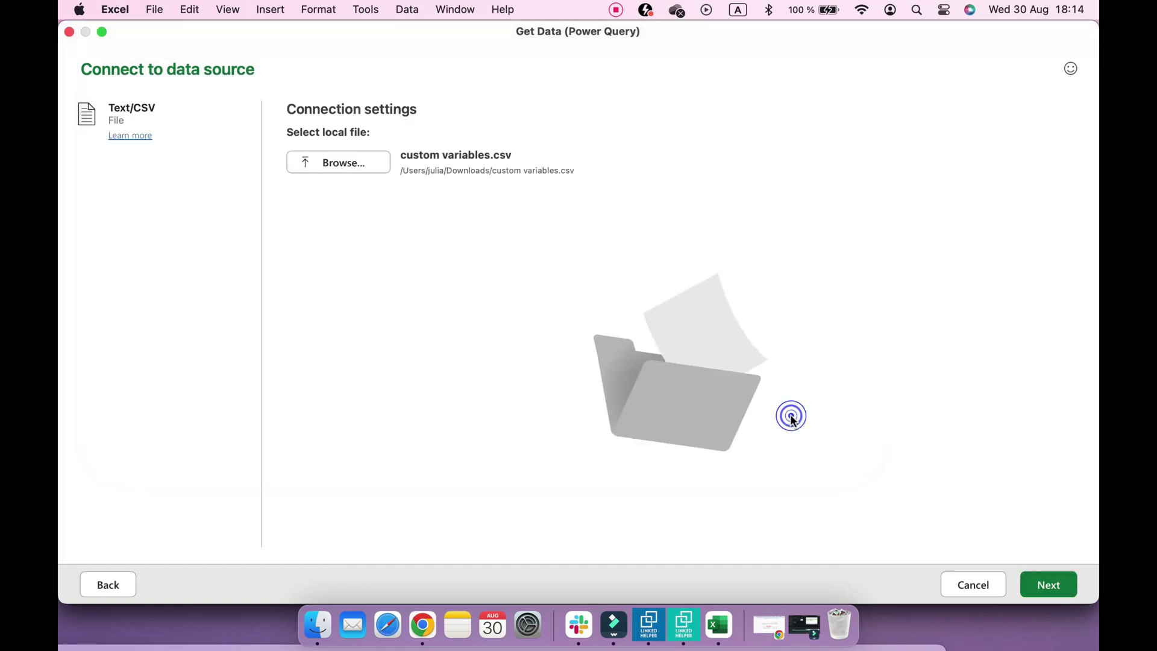
left_click(1044, 583)
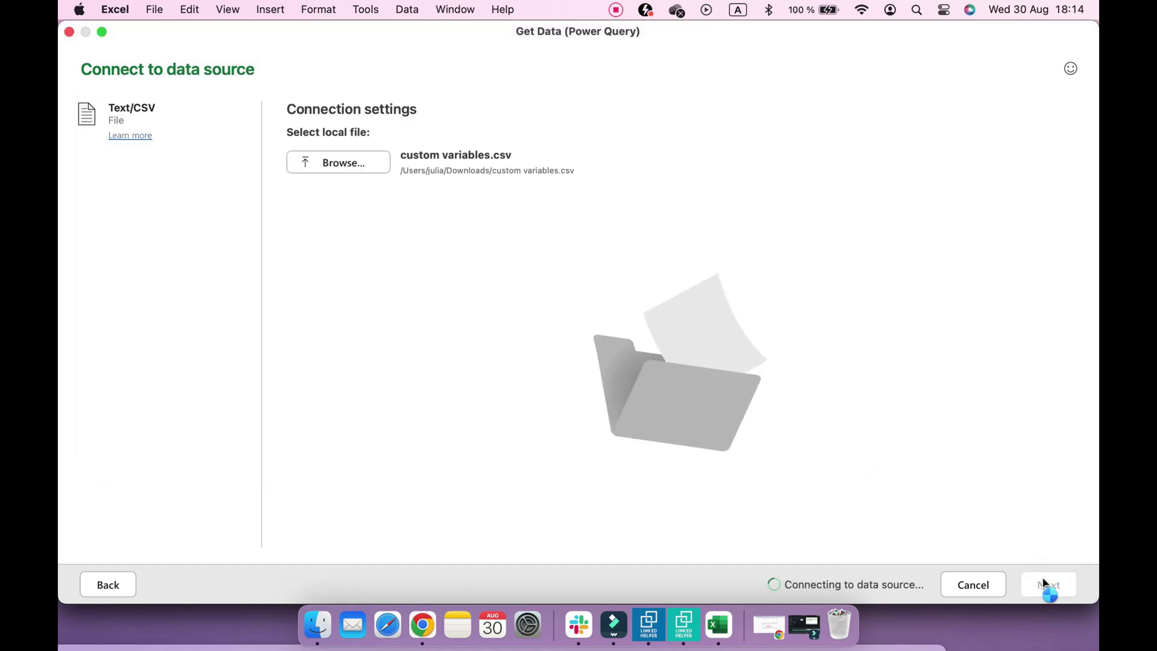
- Keep UTF-8 encoding, set the delimiter to Semicolon, and load the data
left_click(283, 158)
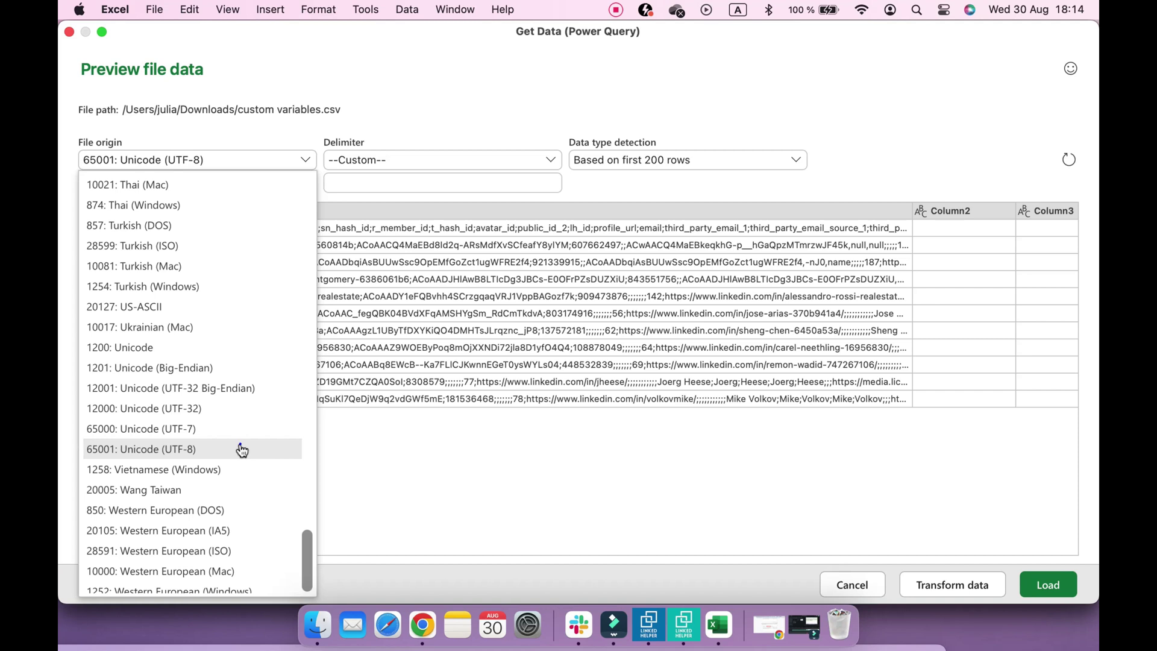
left_click(242, 450)
left_click(415, 160)
left_click(400, 271)
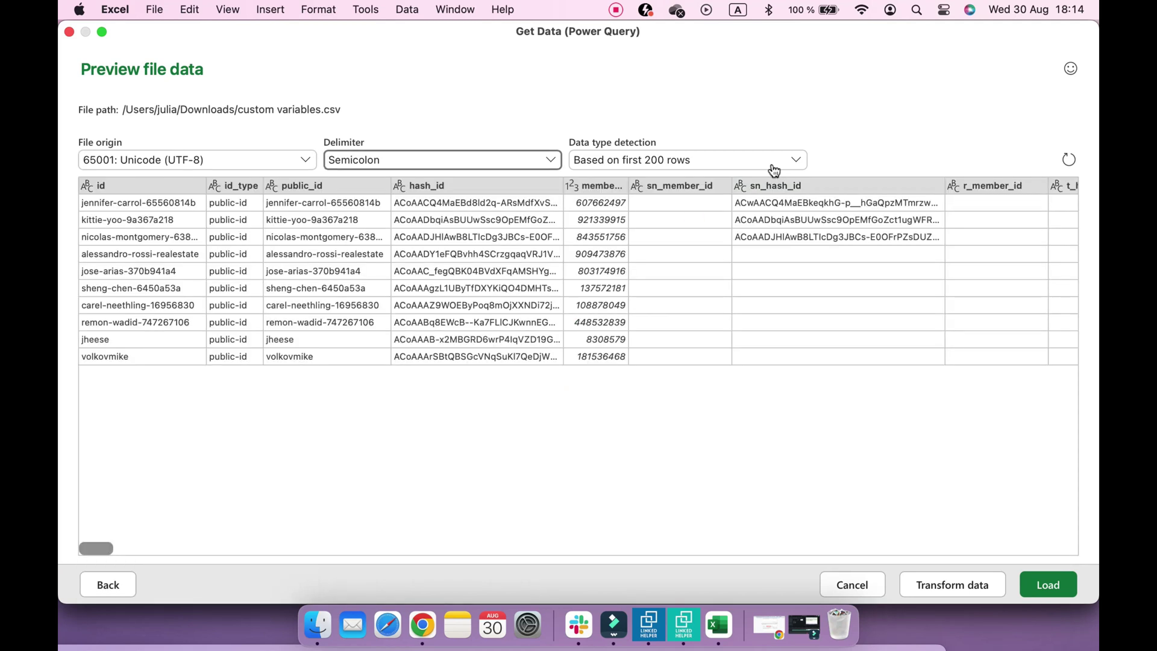
left_click(1048, 584)
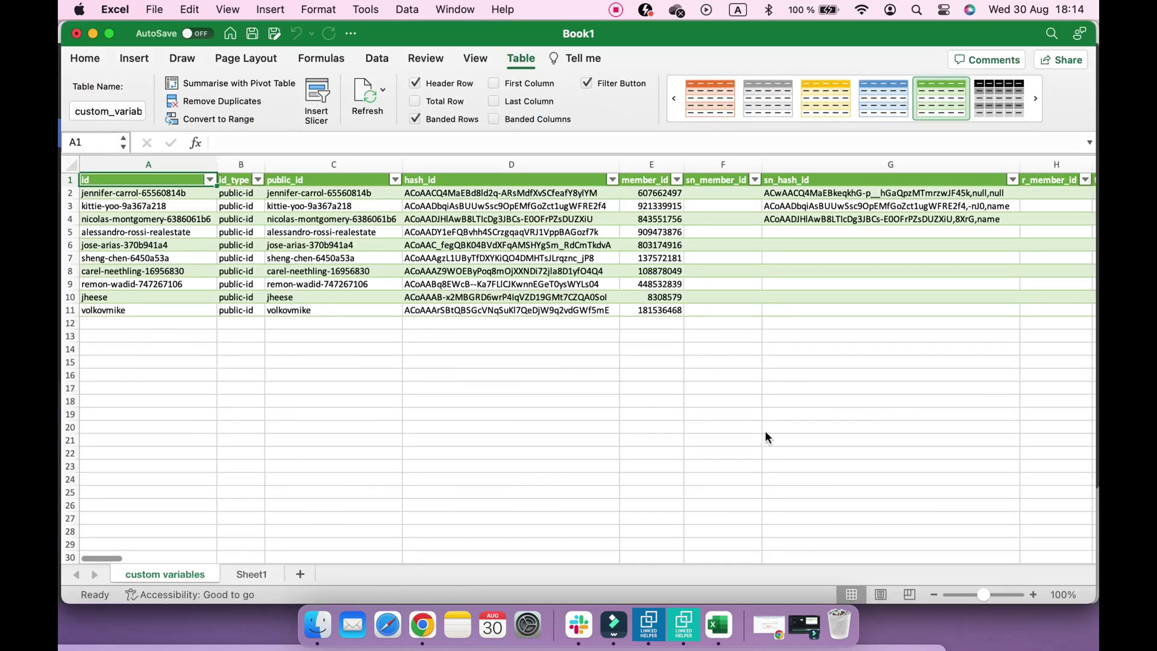
- Insert a new column before member_id and title it 'Guide name'
left_click(649, 167)
right_click(648, 169)
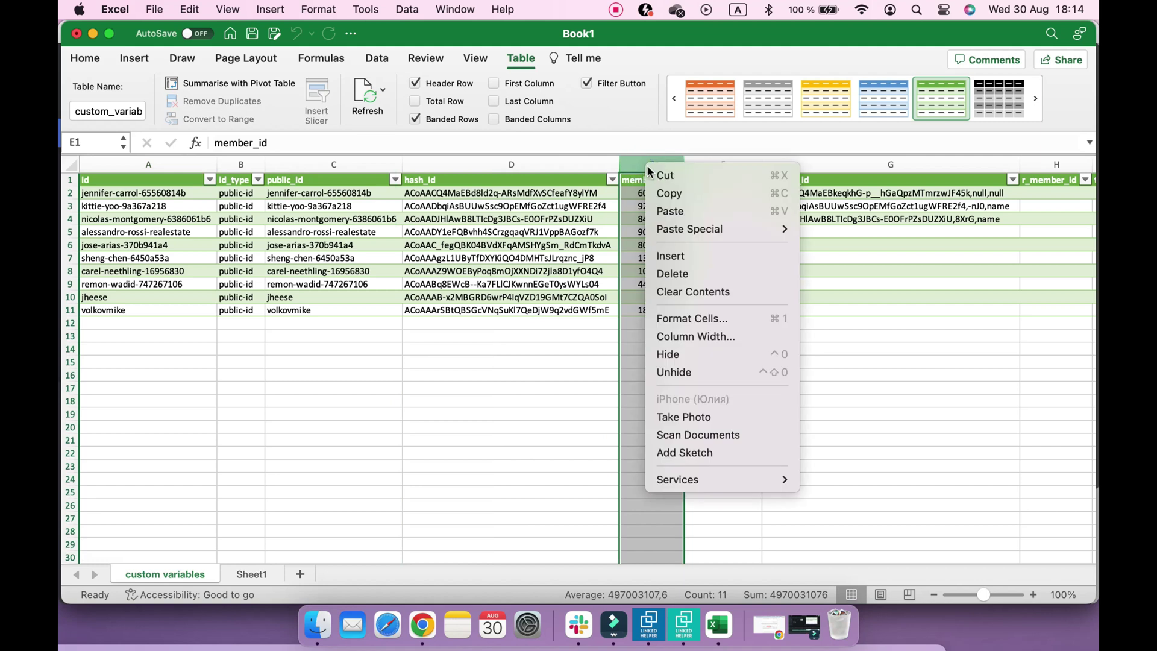
left_click(668, 256)
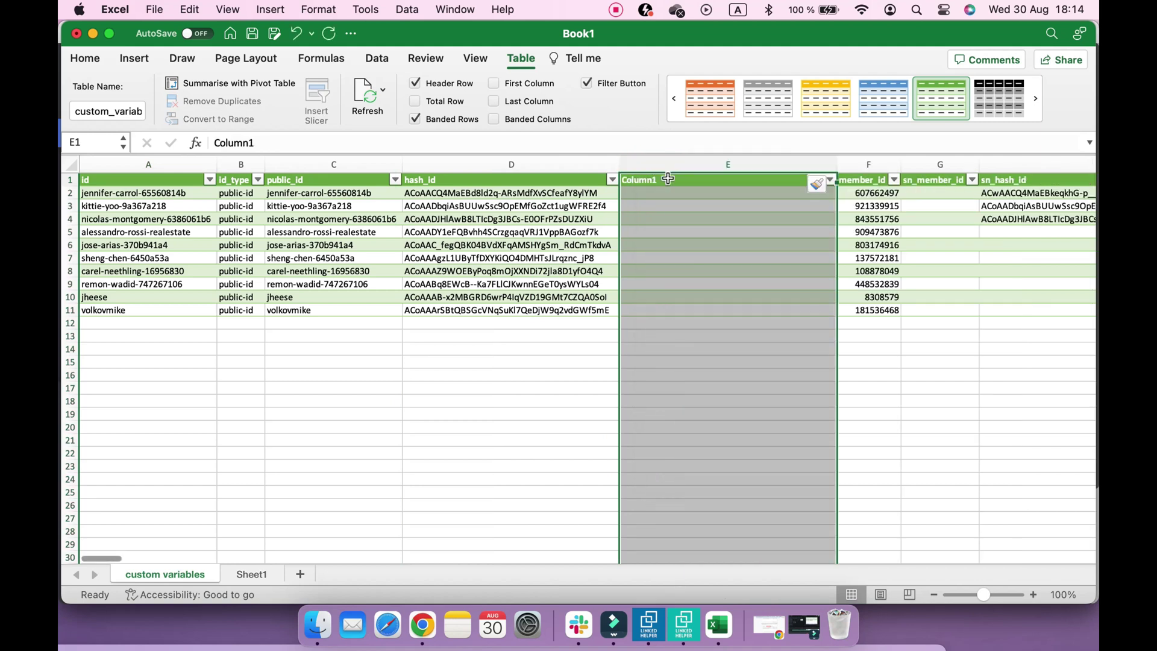
left_click(667, 176)
double_click(617, 145)
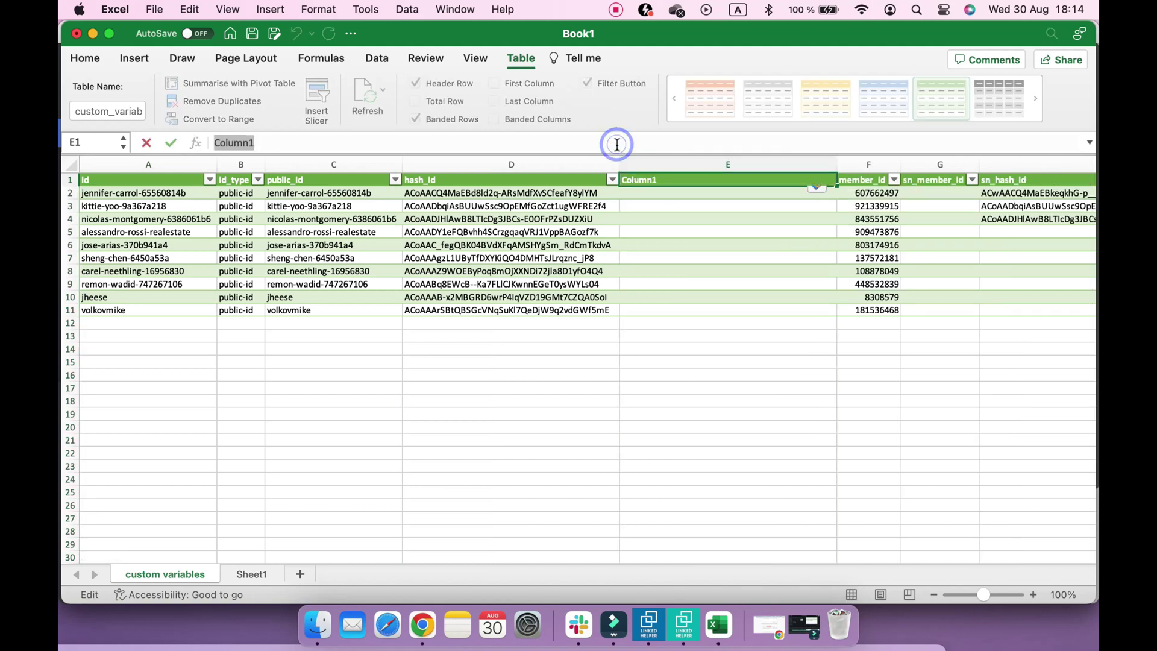
type("Guide na")
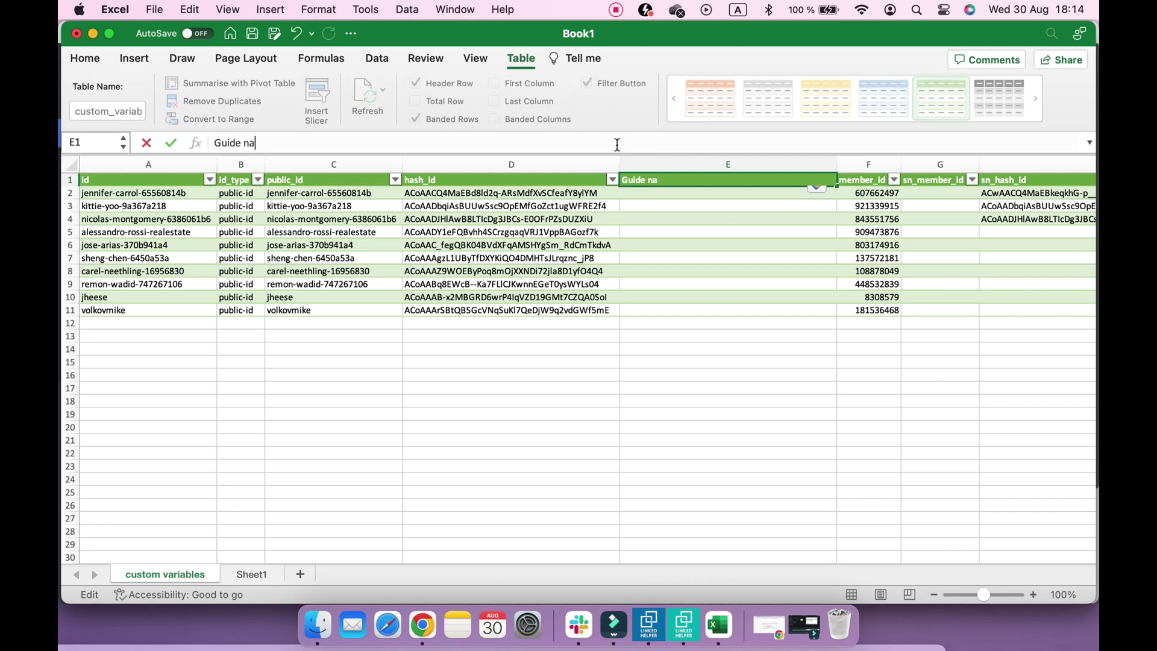
type("me")
left_click(705, 195)
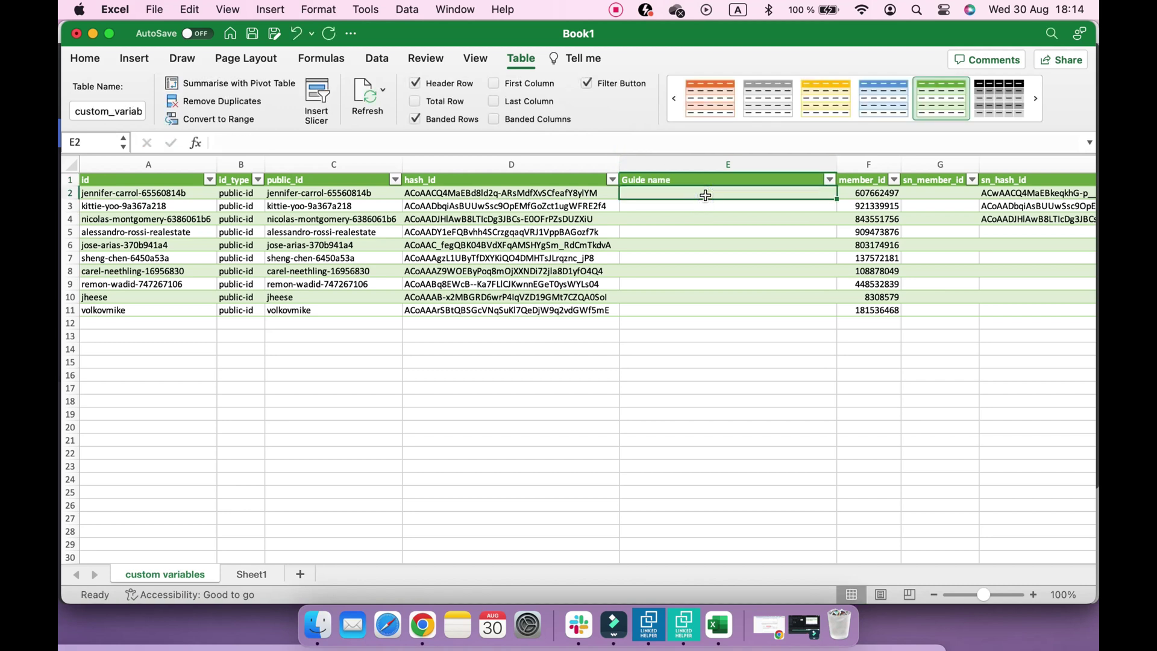
- Enter four guide titles in E2:E5, starting '10 proven LinkedIn outreach templates', and fill down to row 10
type("10 proven LinkedIn")
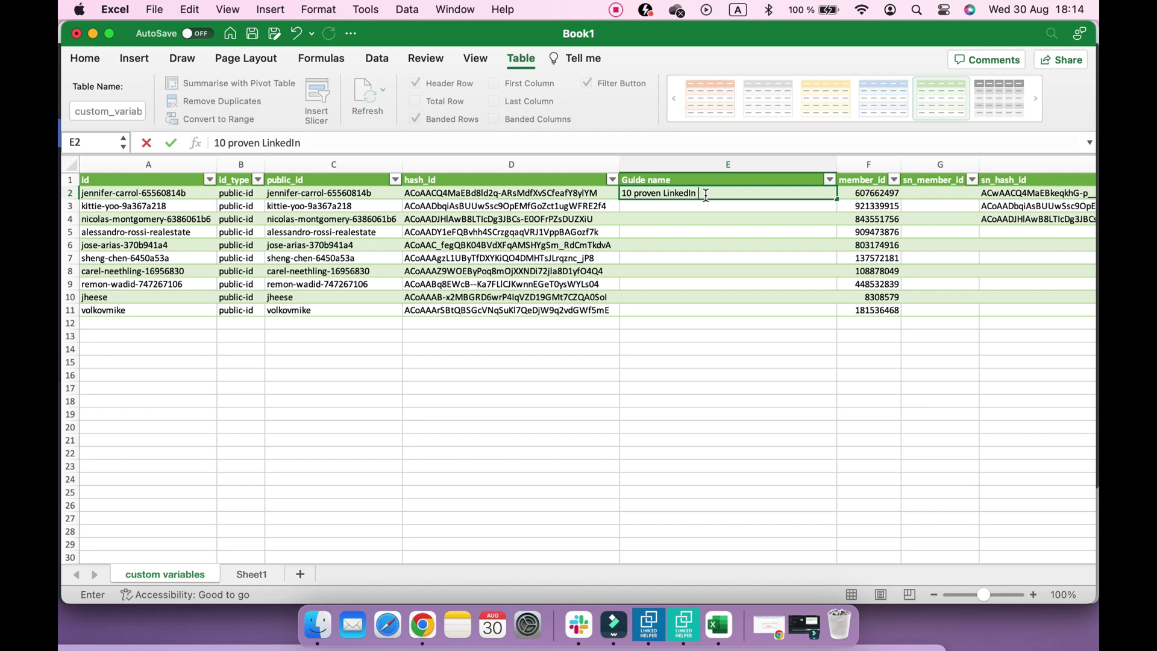
type(" outreach templates")
key("Return")
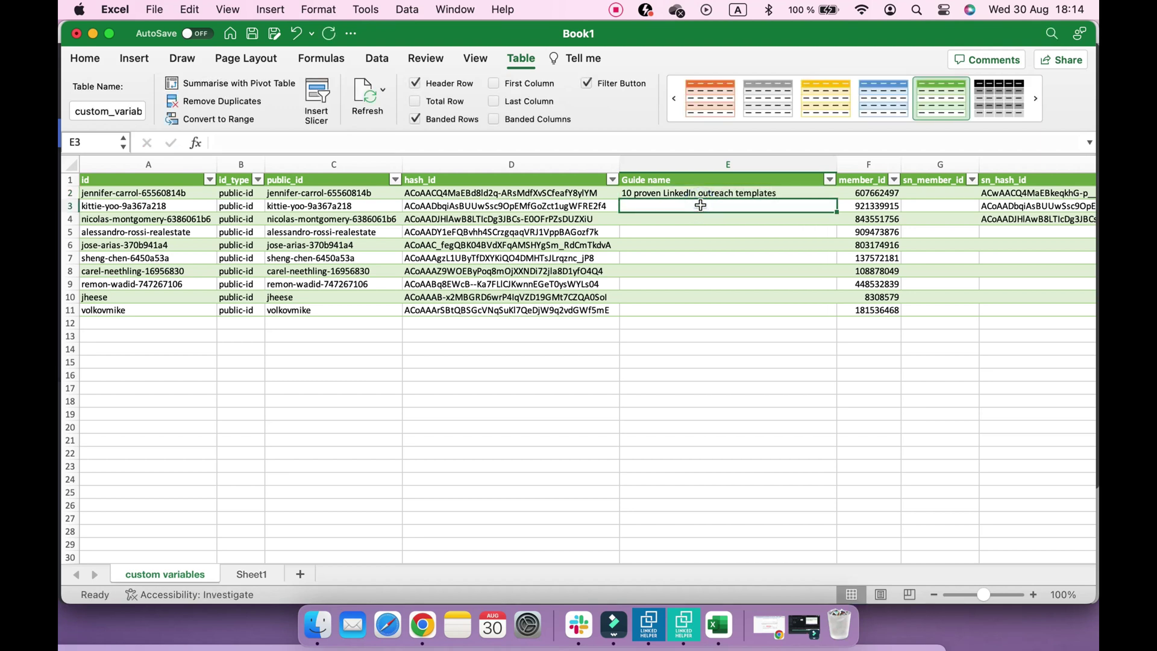
type("Triple your reply rate ")
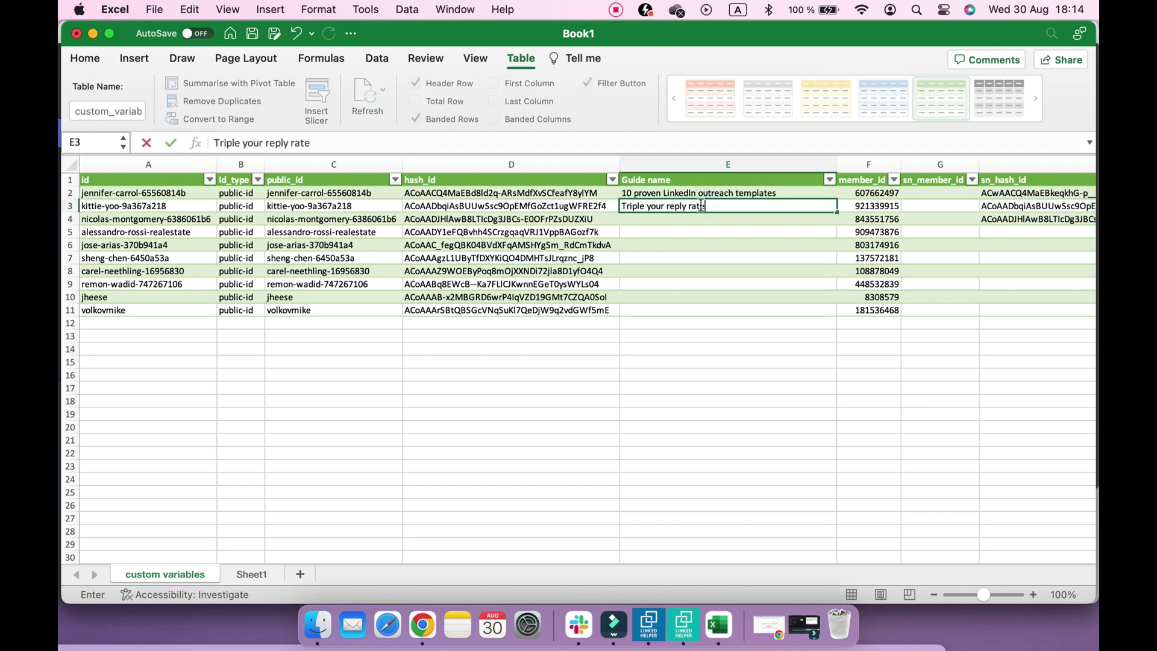
type("on LinkedIn")
key("Return")
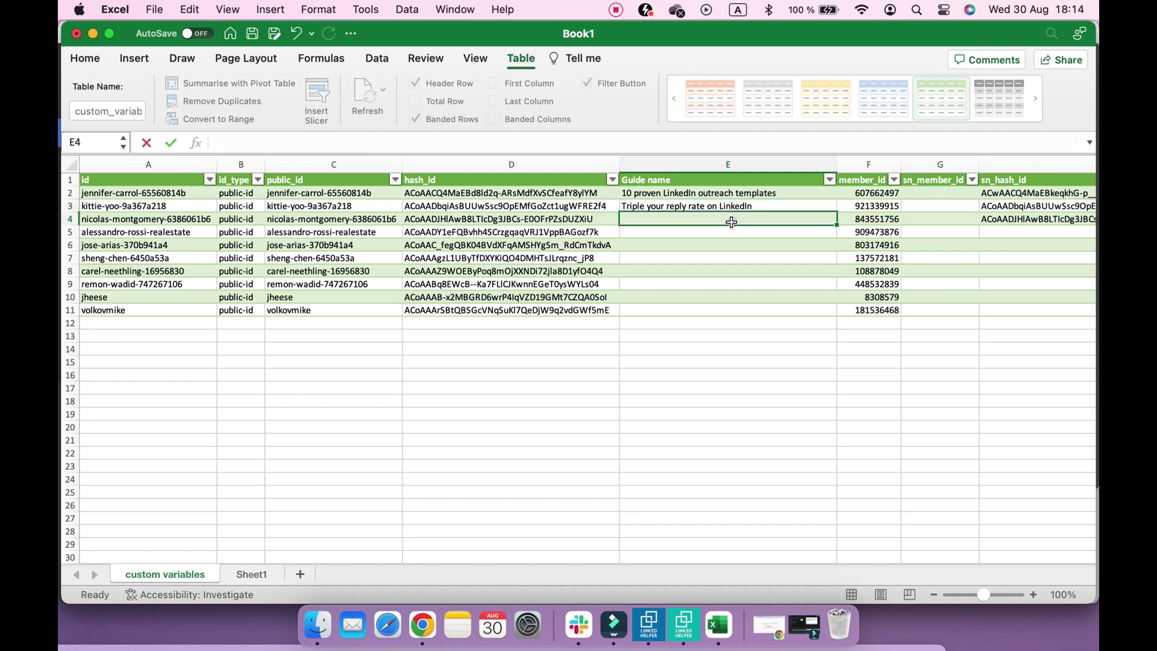
type("How to write AI prompts with")
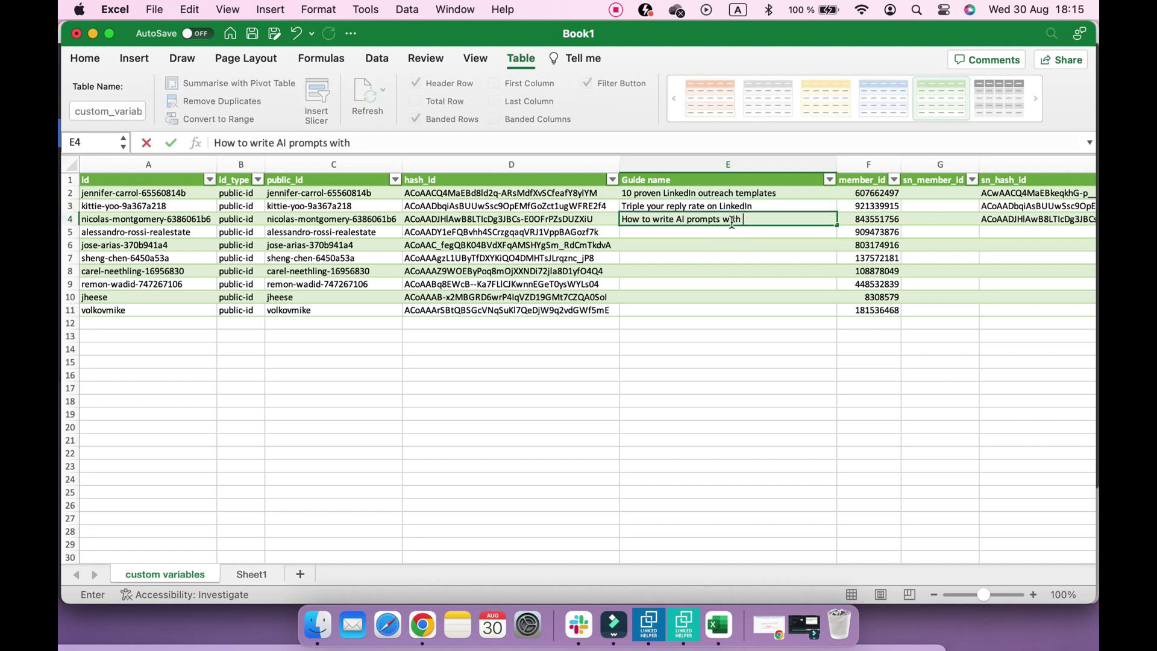
type(" examples")
key("Return")
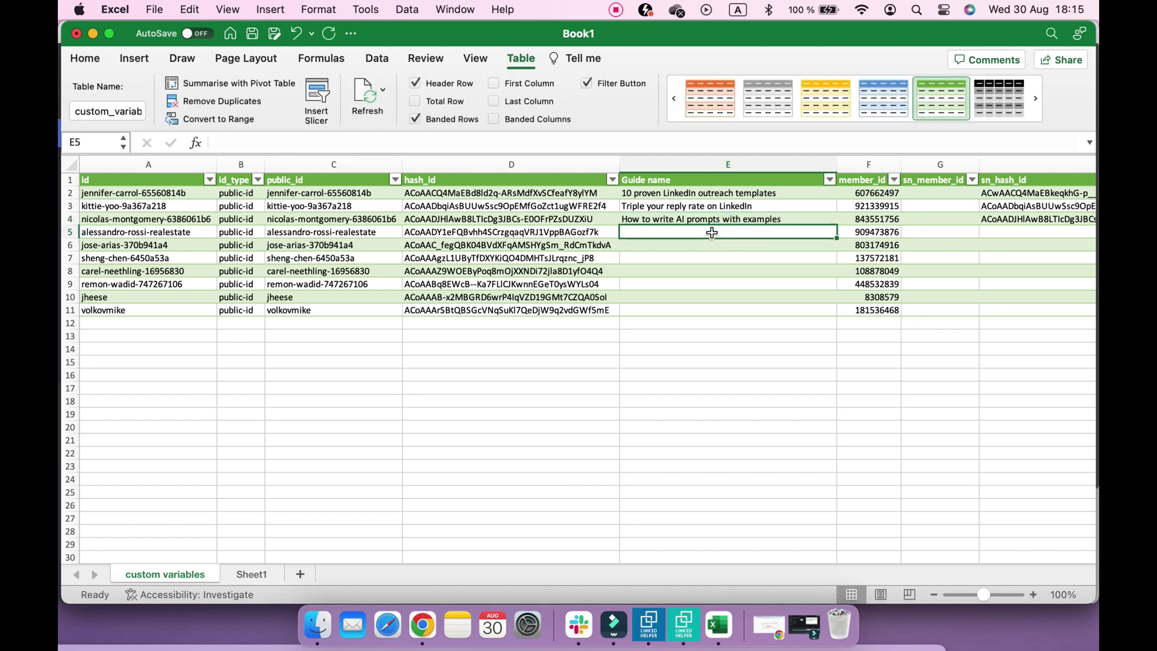
type("AI generated")
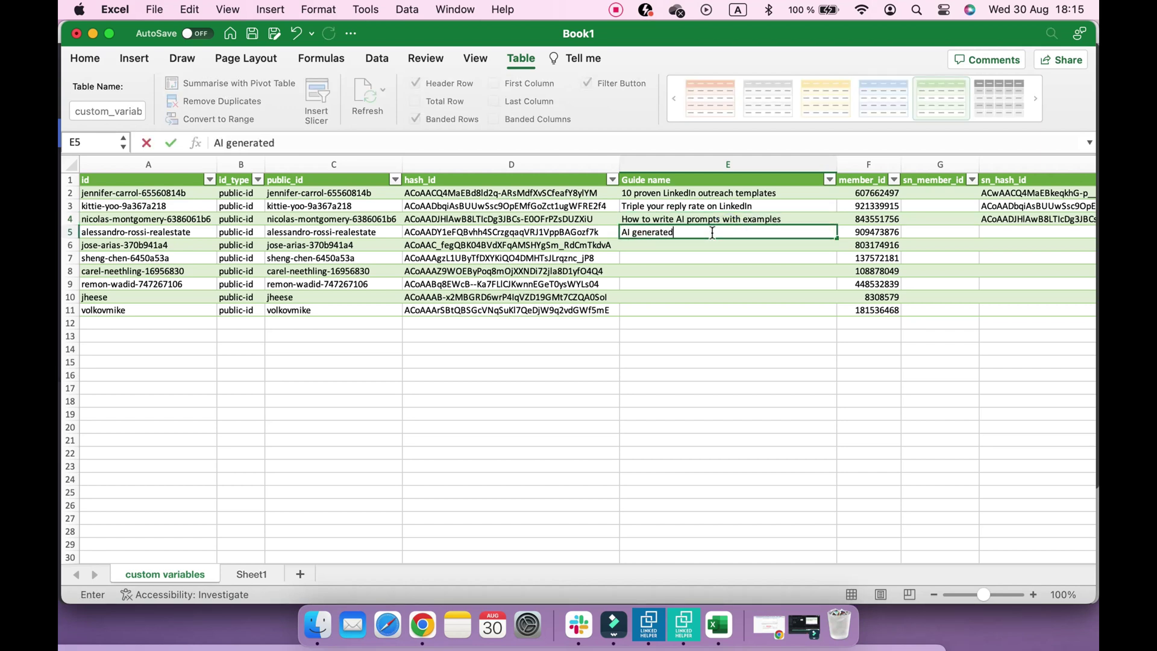
type(" messages that conve")
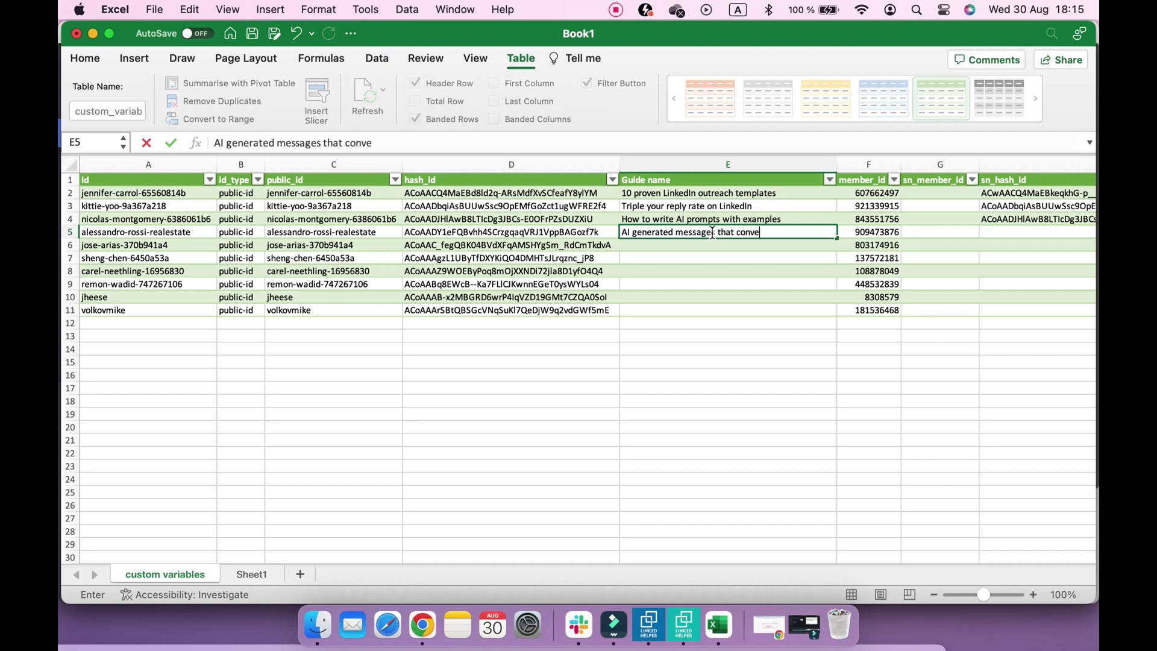
type("rt into sales")
key("Return")
left_click_drag(837, 239, 654, 298)
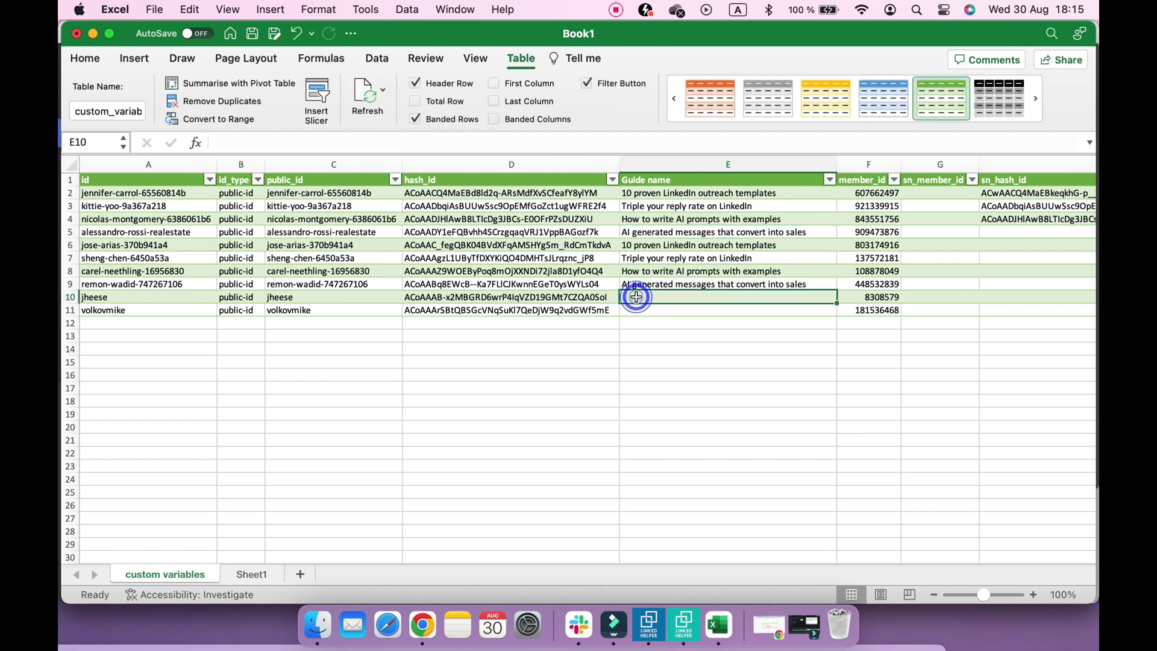
left_click(654, 297)
- Save the sheet as 'custom fields' in CSV UTF-8 (Comma-delimited) format
left_click(630, 362)
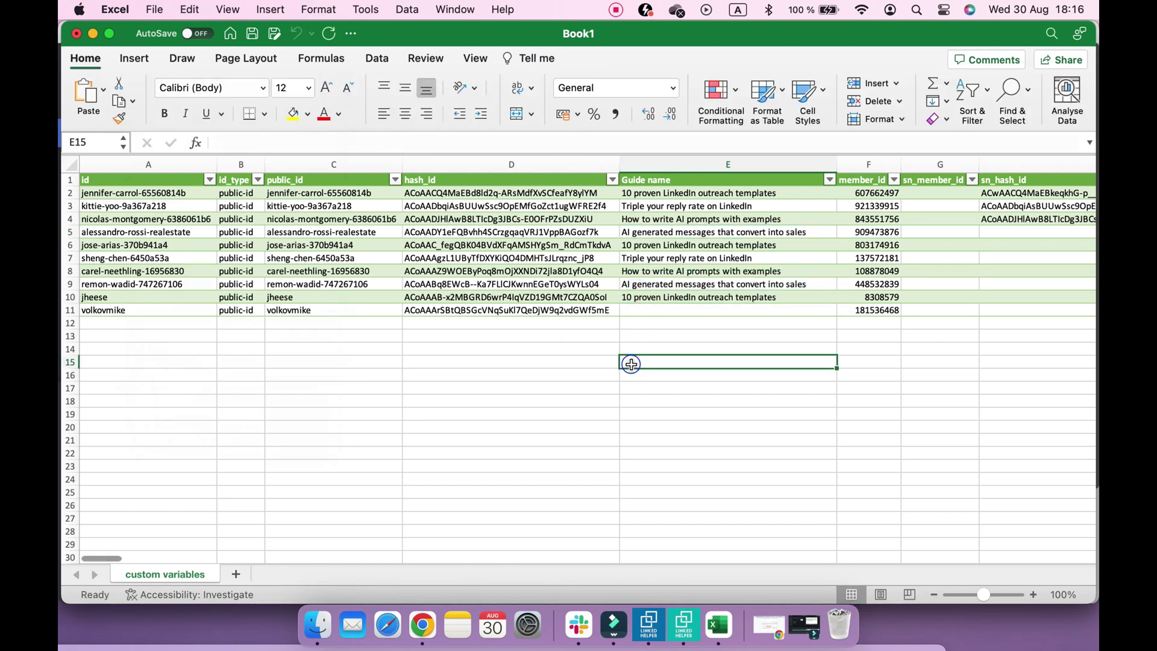
left_click(155, 9)
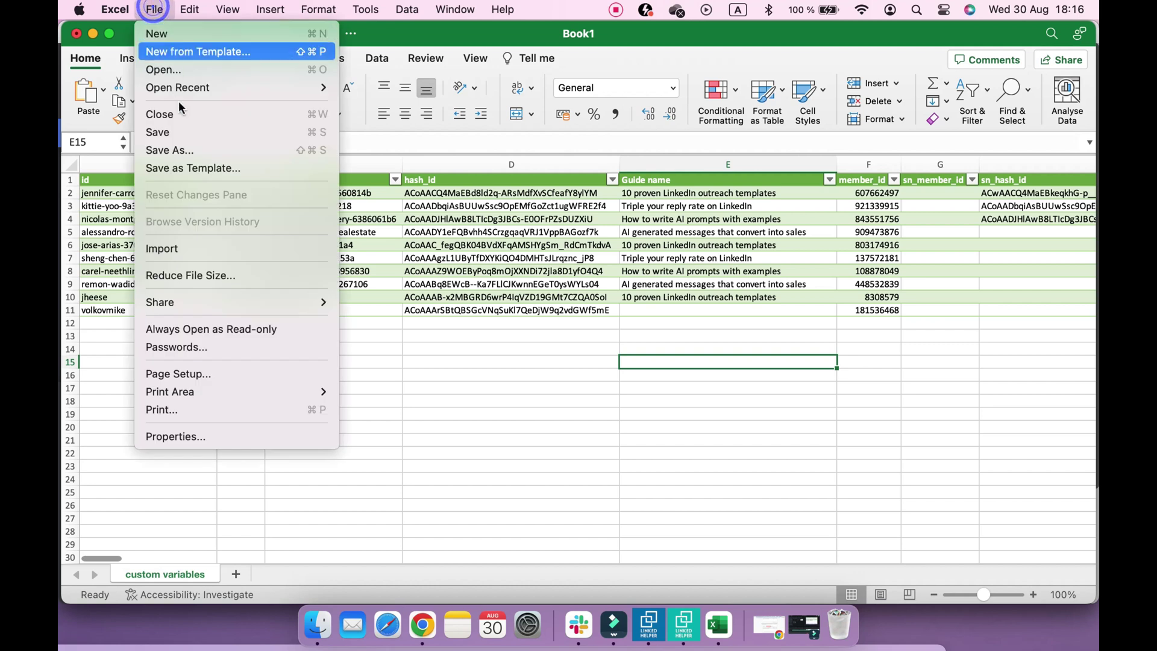
left_click(179, 150)
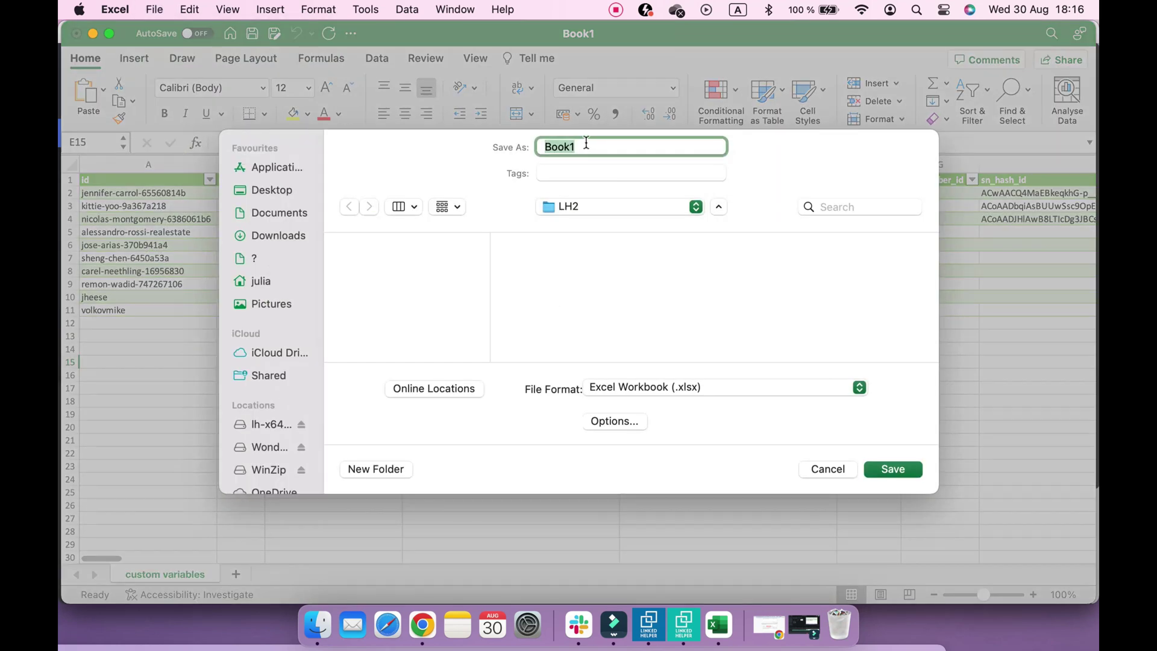
type("custom fields")
left_click(812, 386)
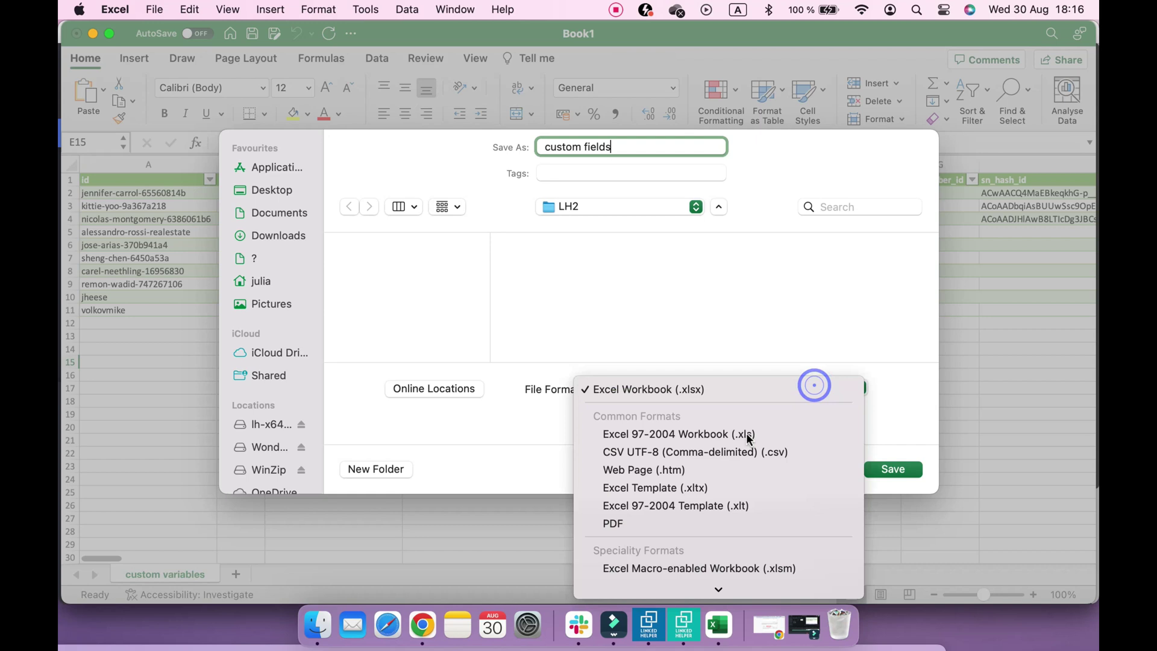
left_click(730, 452)
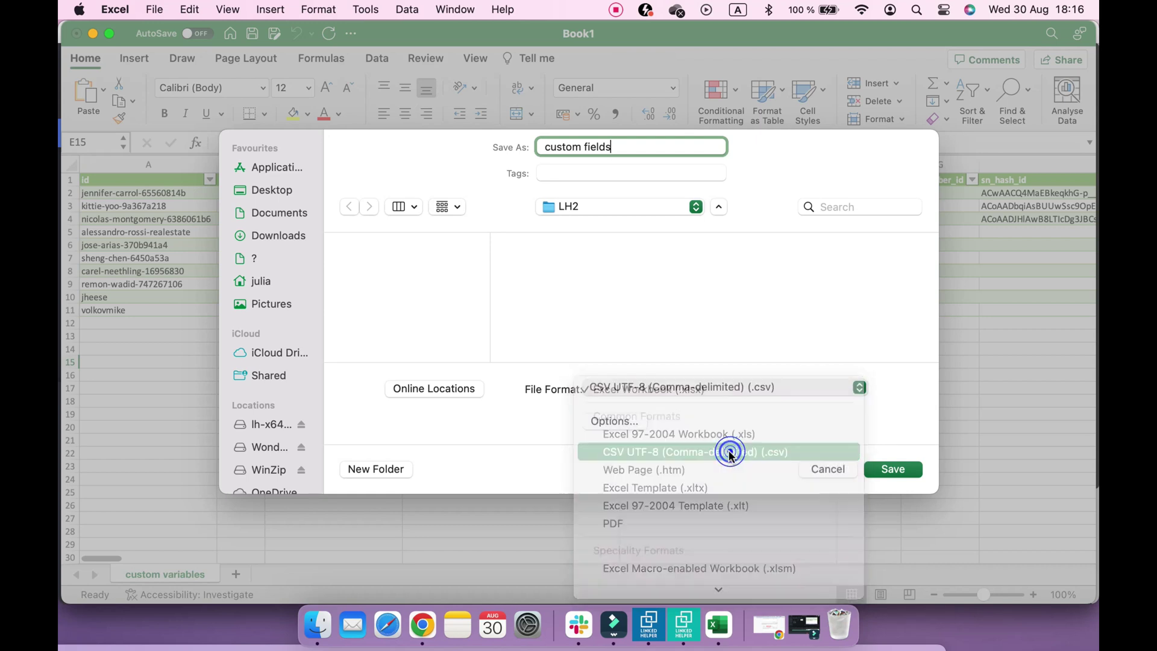
left_click(880, 468)
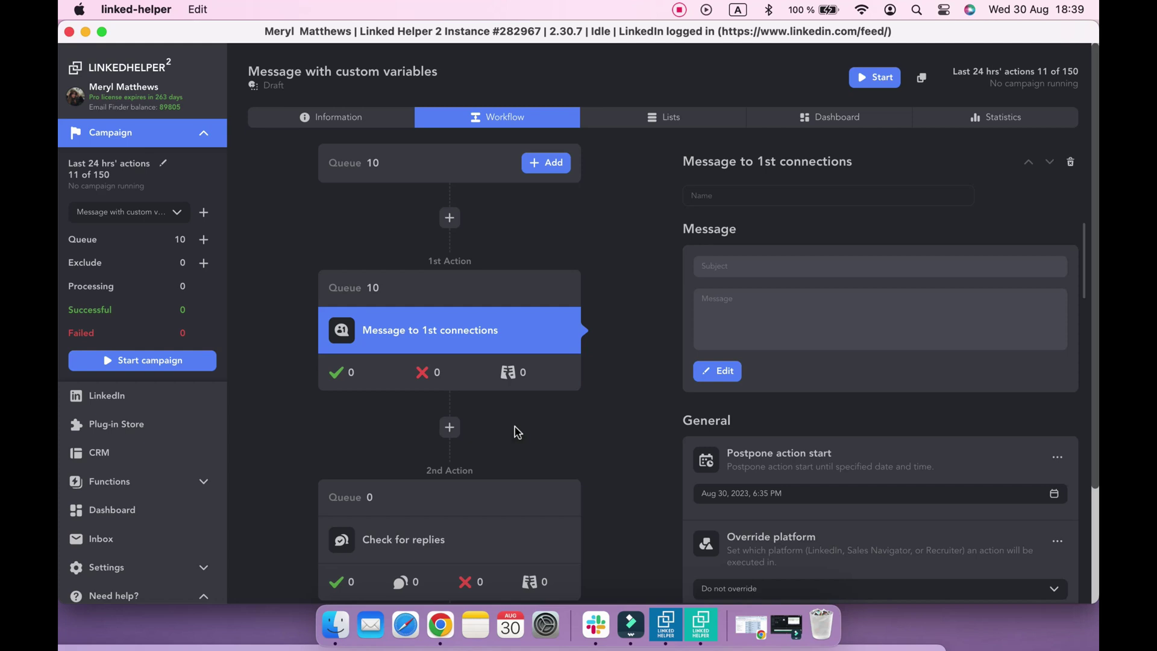
- Install the Custom template variables plug-in from the Message actions extensions in the Plug-in Store
left_click(166, 437)
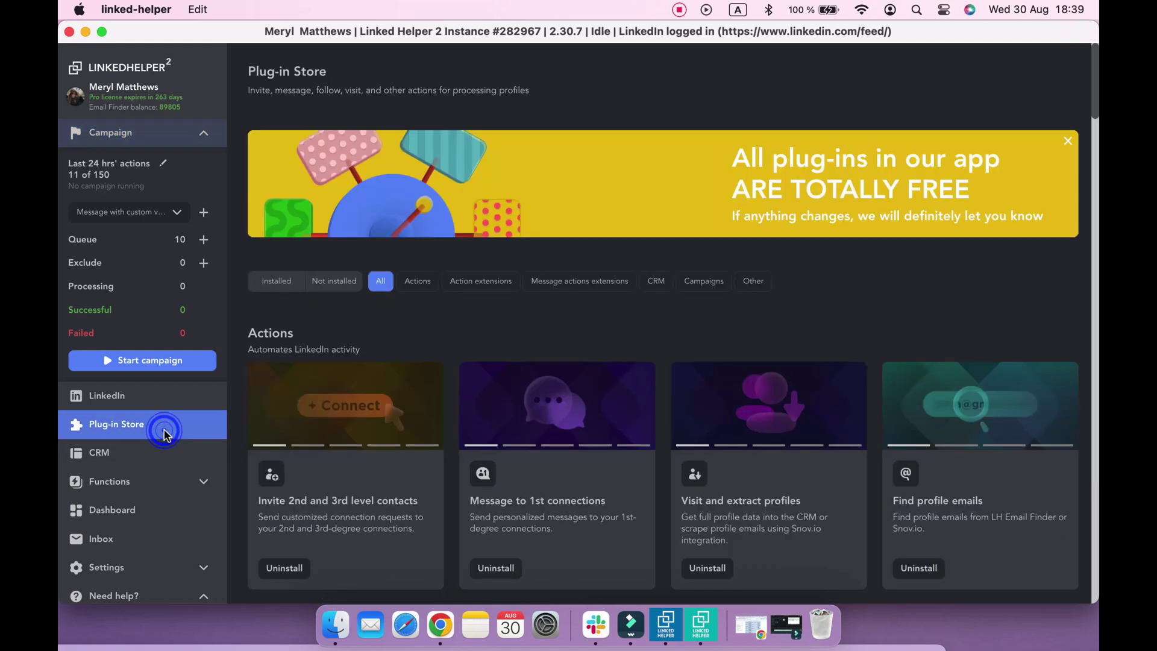
left_click(551, 291)
scroll(520, 328, "down", 5)
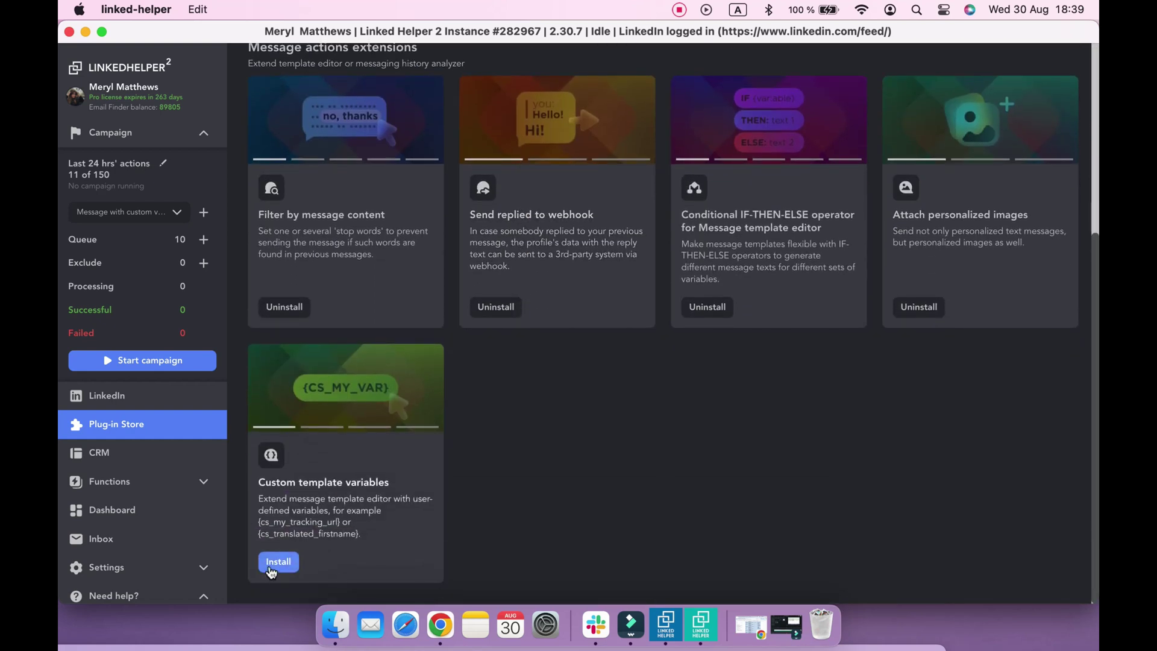
left_click(271, 569)
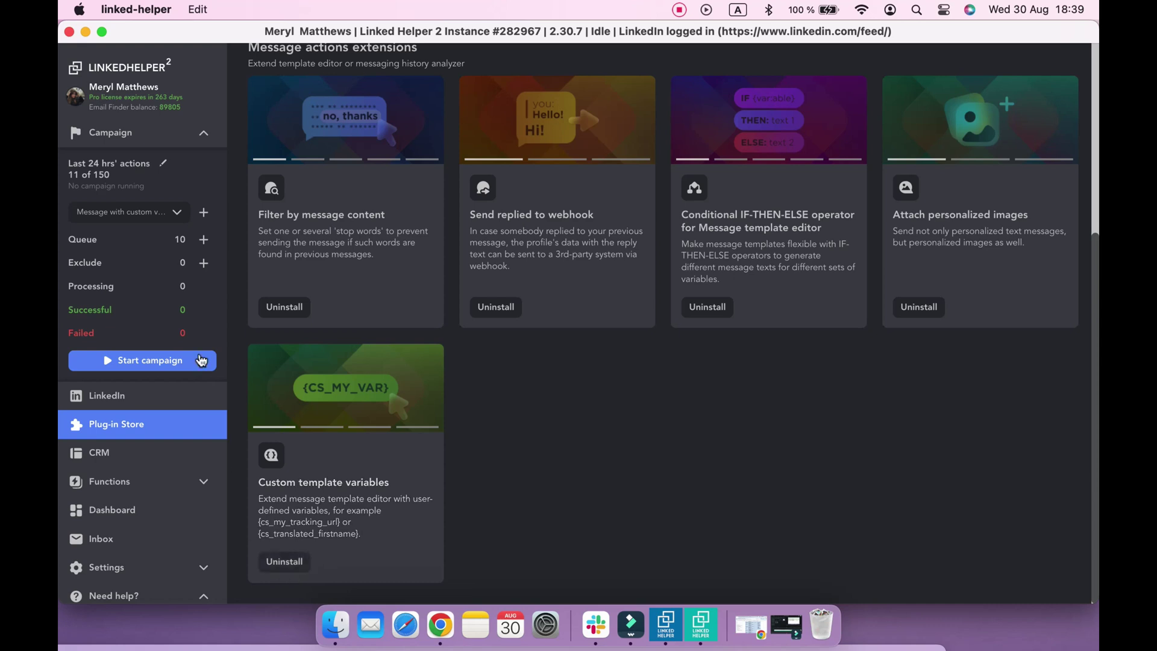
left_click(144, 132)
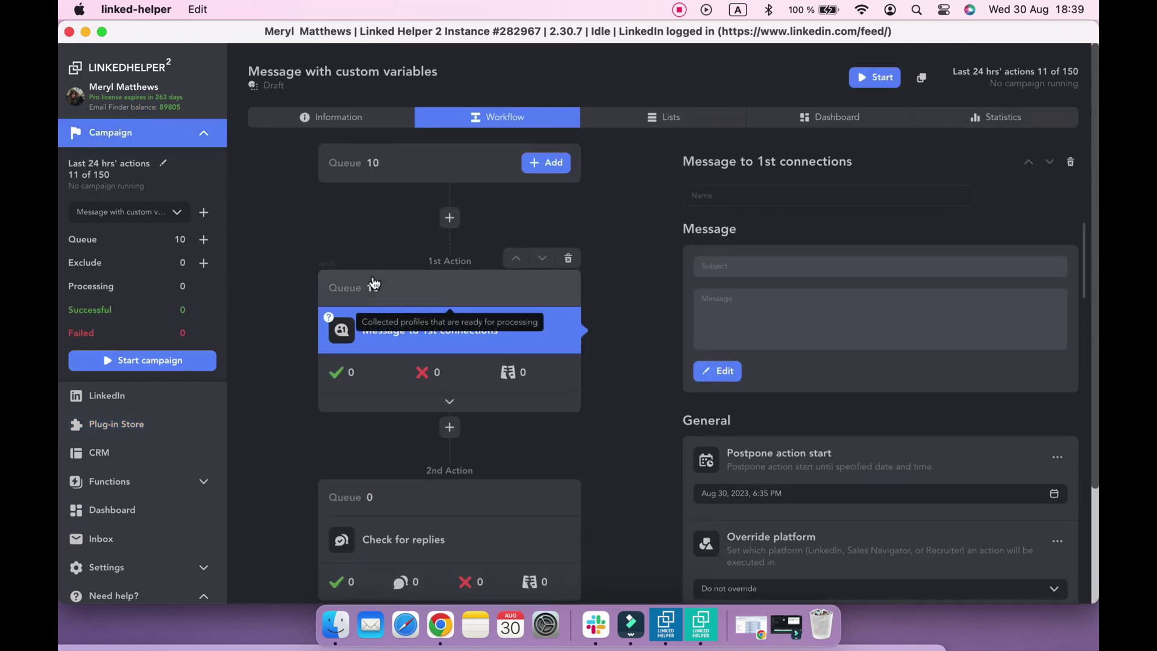
- Set up a custom-variables upload for all 10 queued profiles from LH2/custom fields.csv, mapping Guide name
left_click(373, 284)
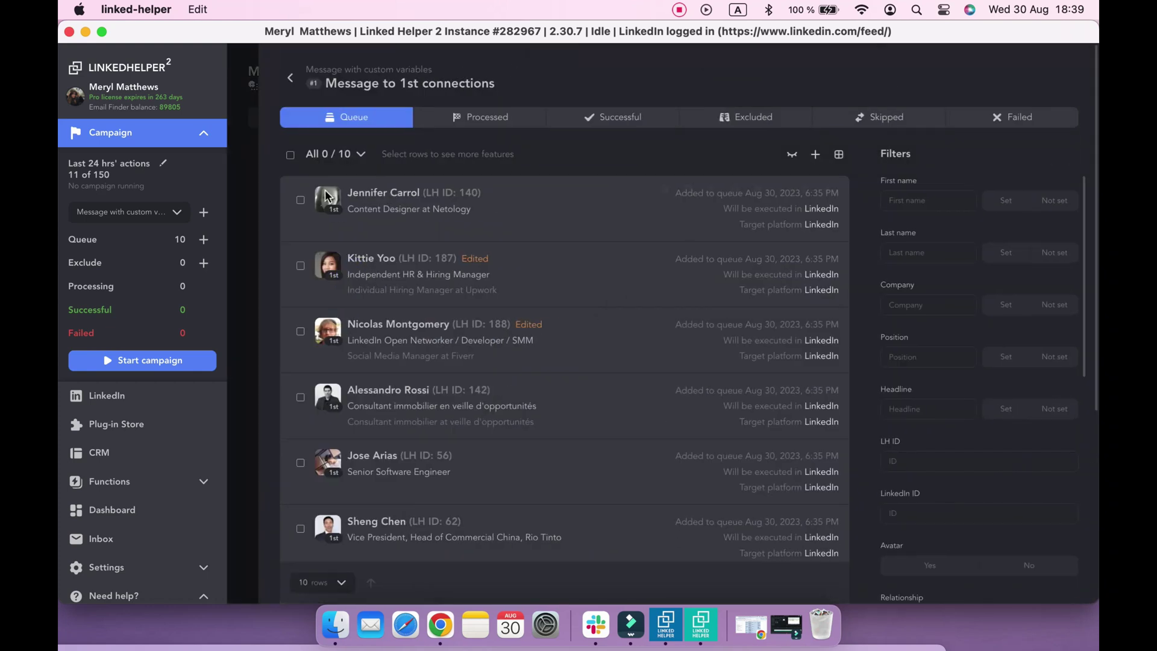
left_click(290, 155)
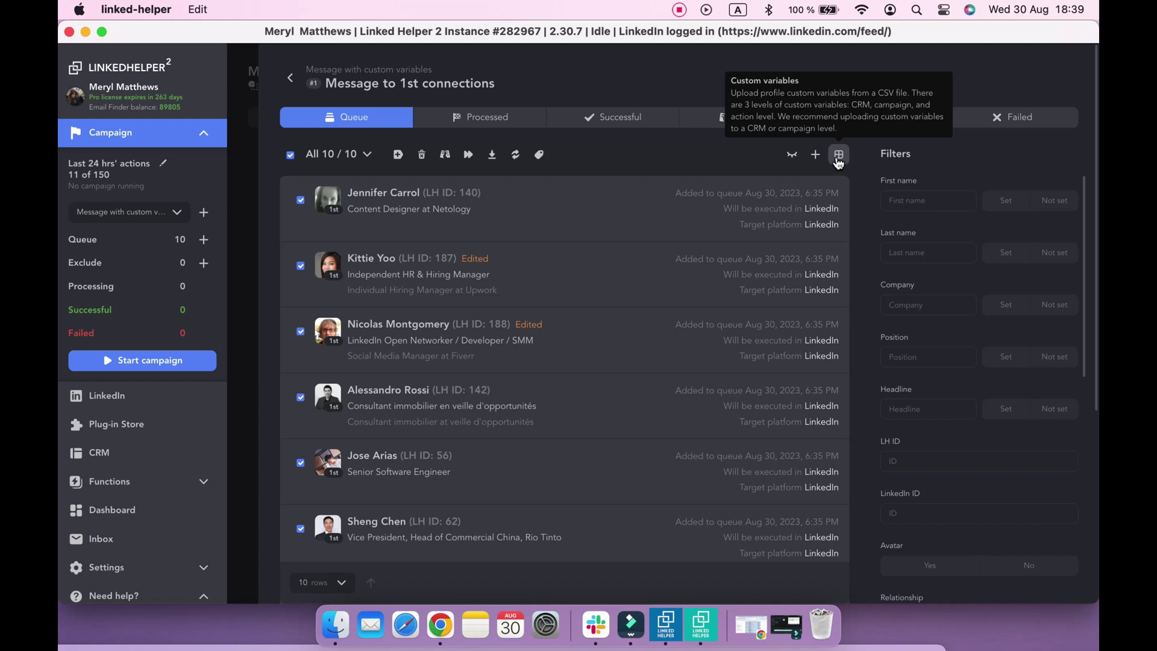
left_click(837, 157)
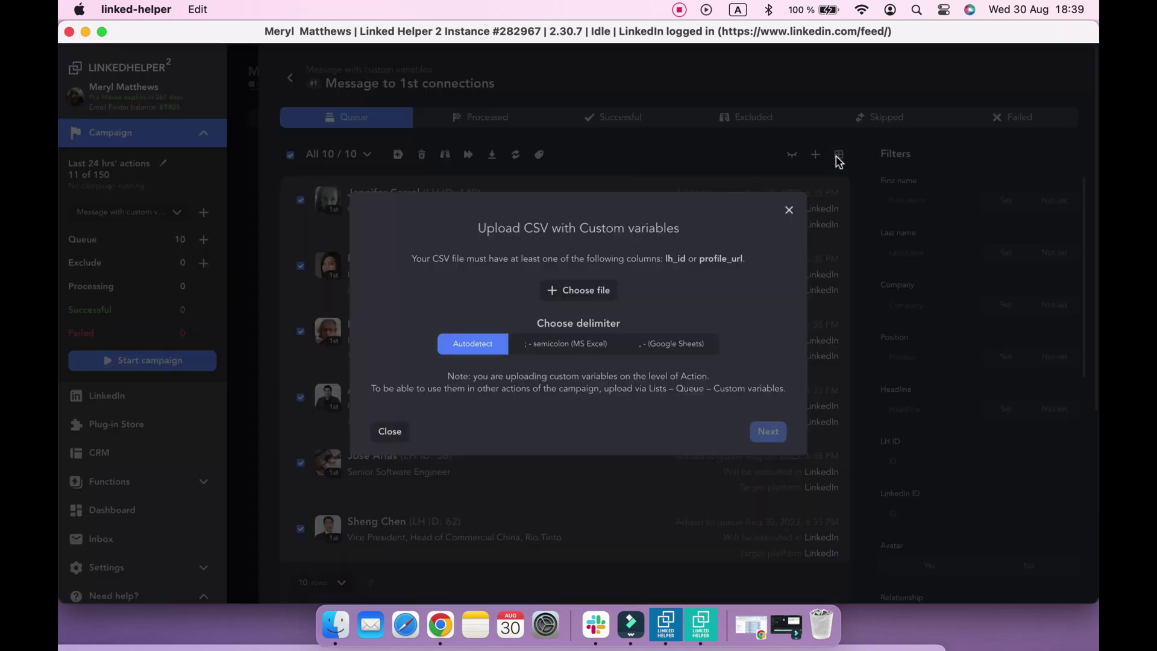
left_click(588, 292)
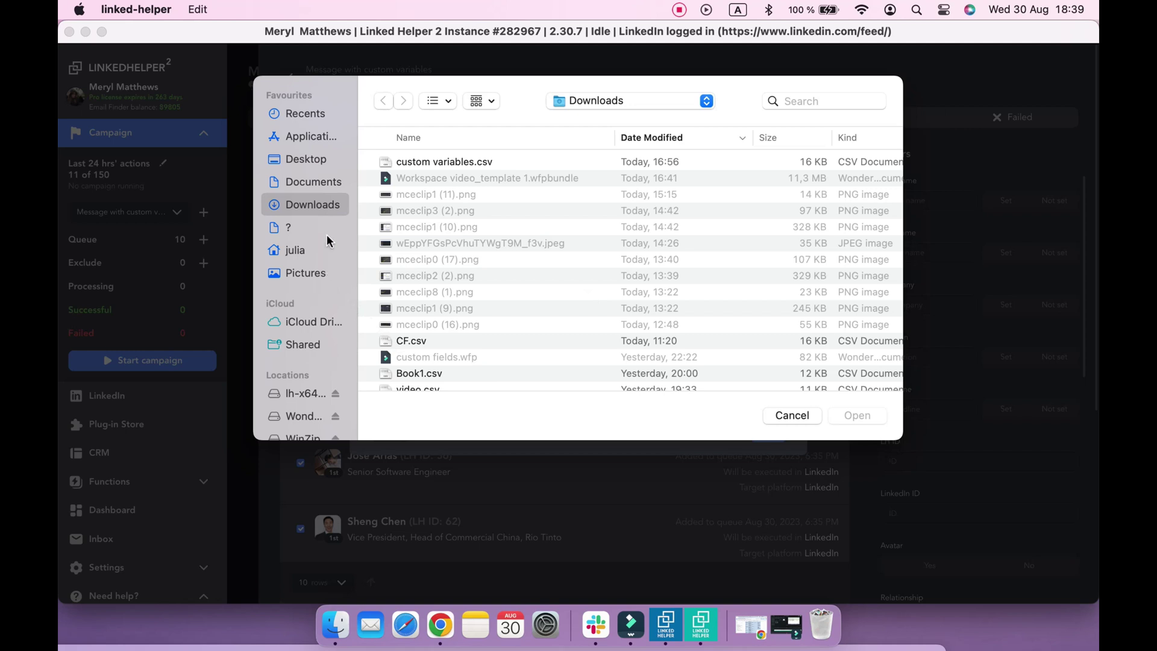
left_click(316, 161)
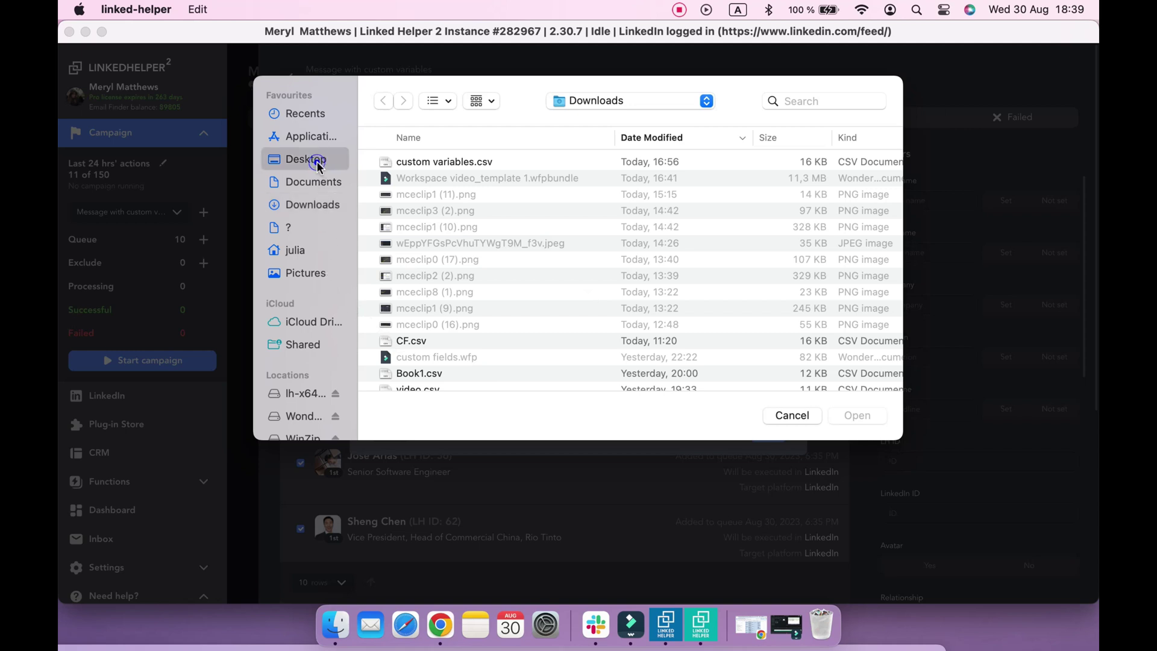
double_click(384, 163)
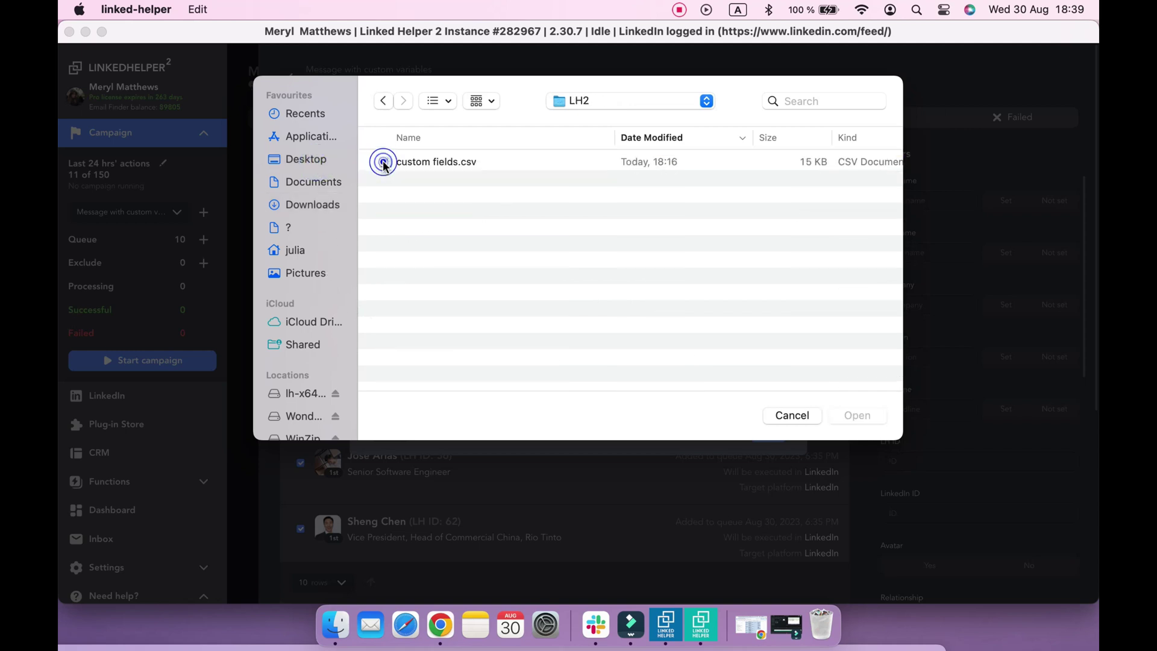
left_click(389, 163)
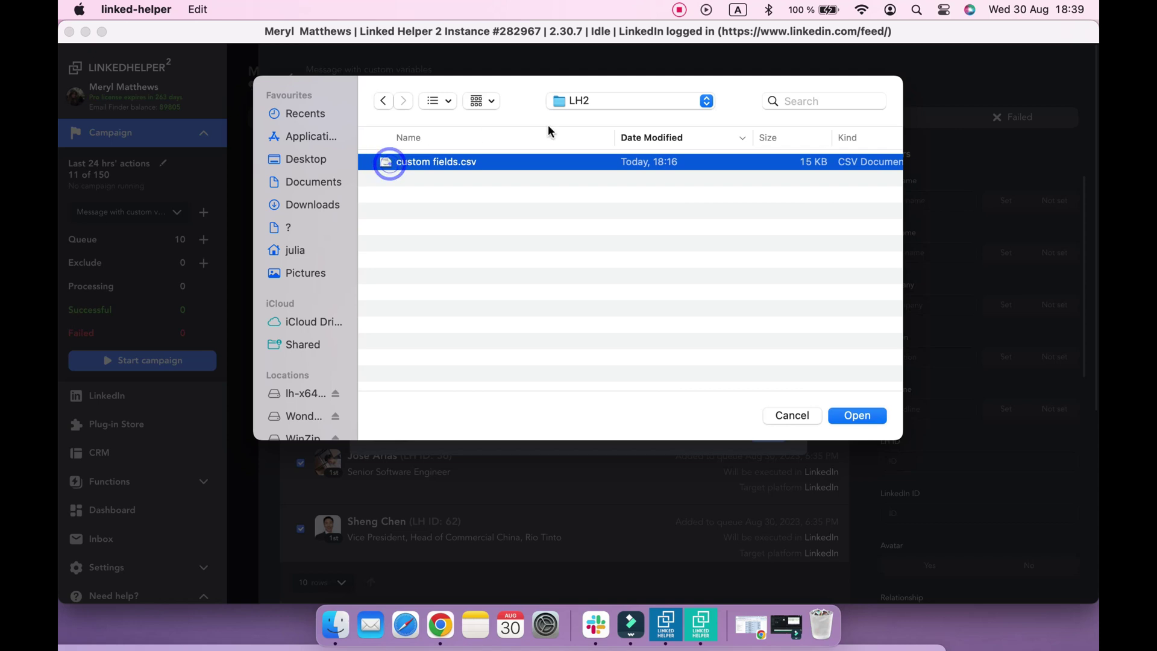
left_click(840, 416)
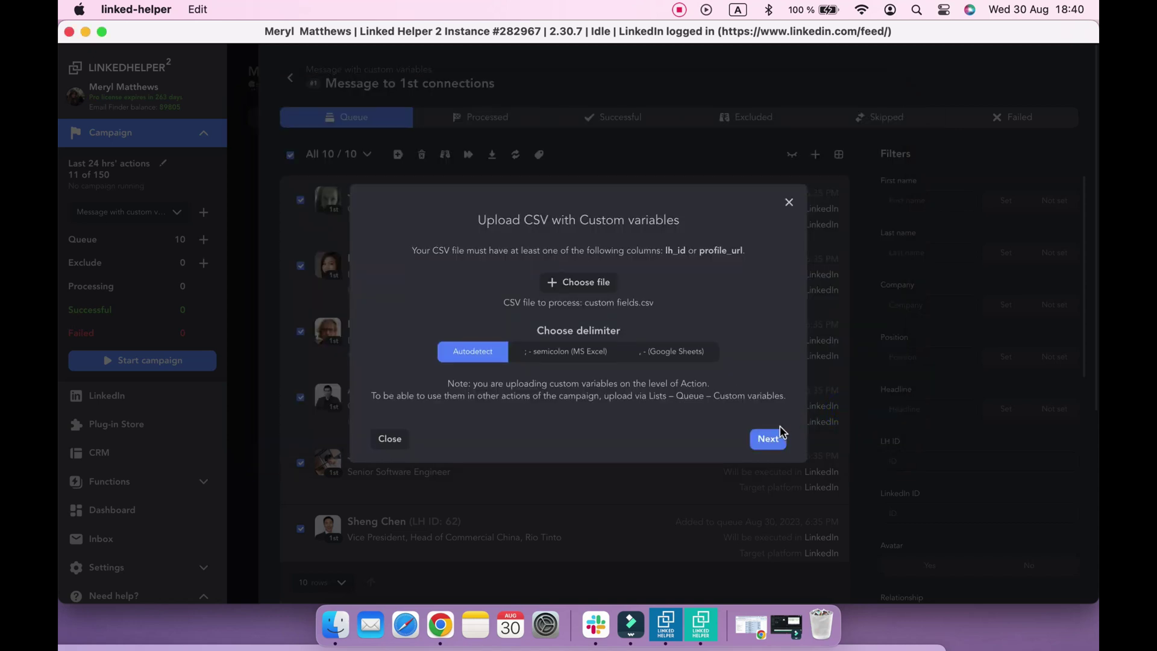
left_click(768, 439)
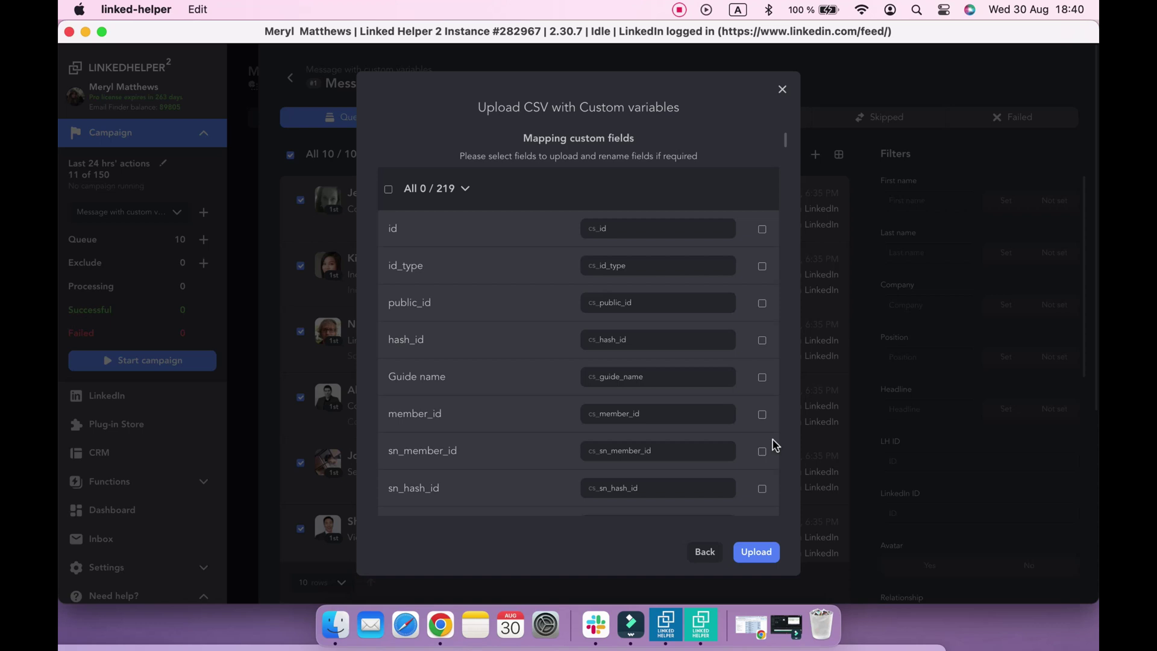
left_click(763, 378)
- Upload the mapped Guide name variables, close the confirmation, and review each profile's cs_guide_name
left_click(756, 552)
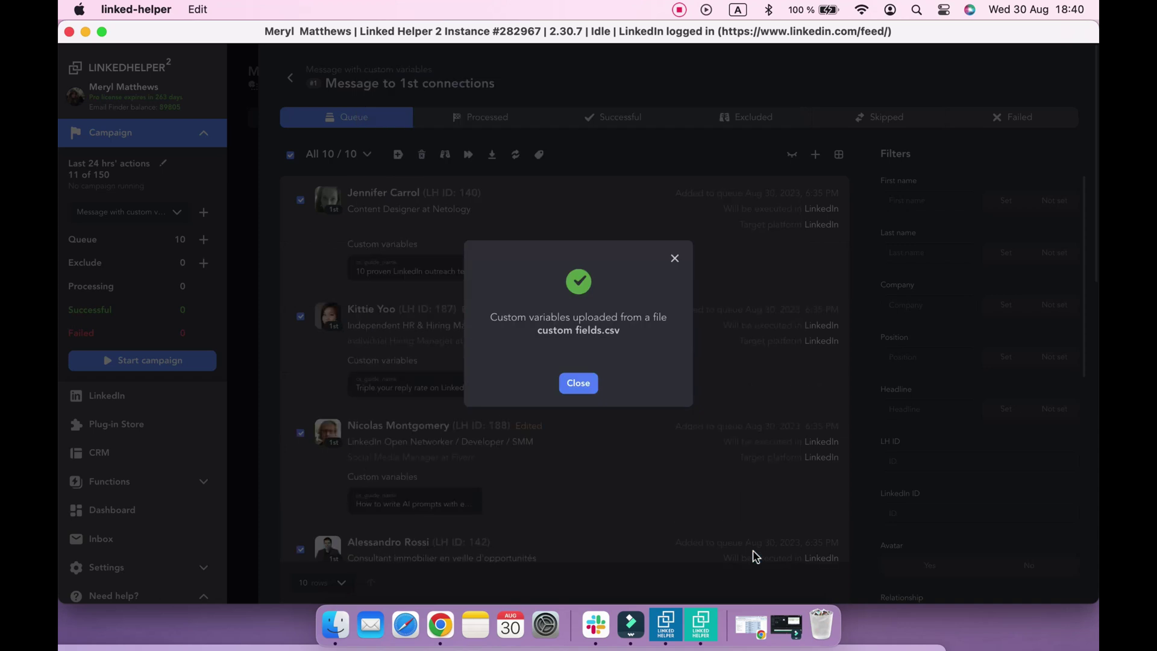
left_click(582, 386)
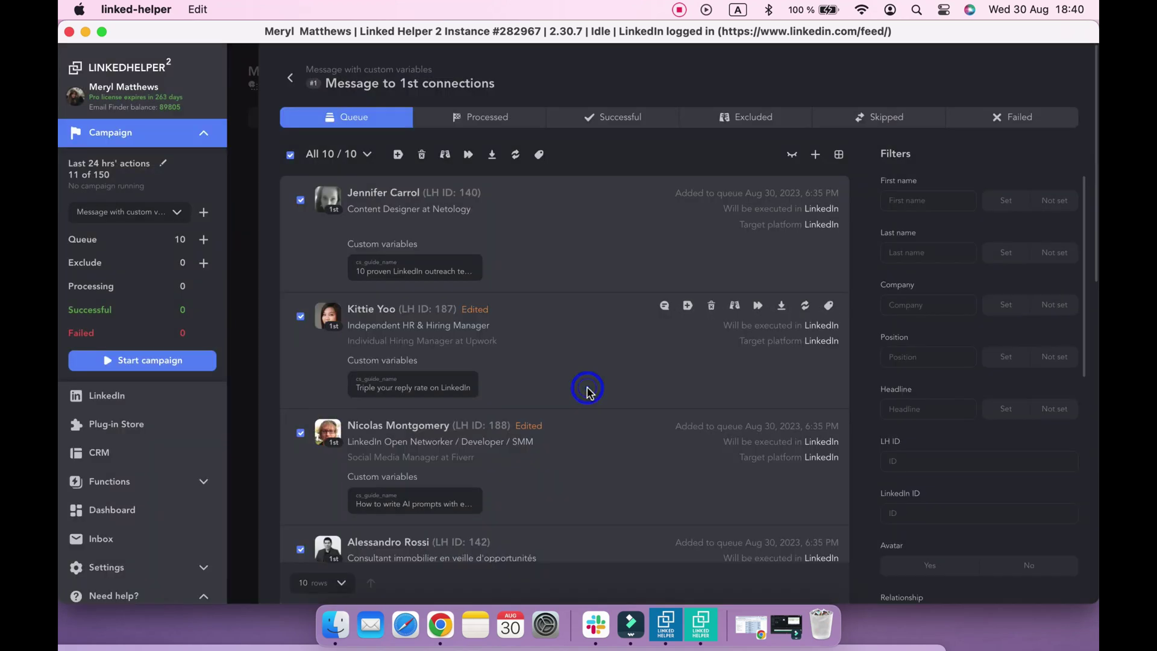
scroll(589, 391, "down", 3)
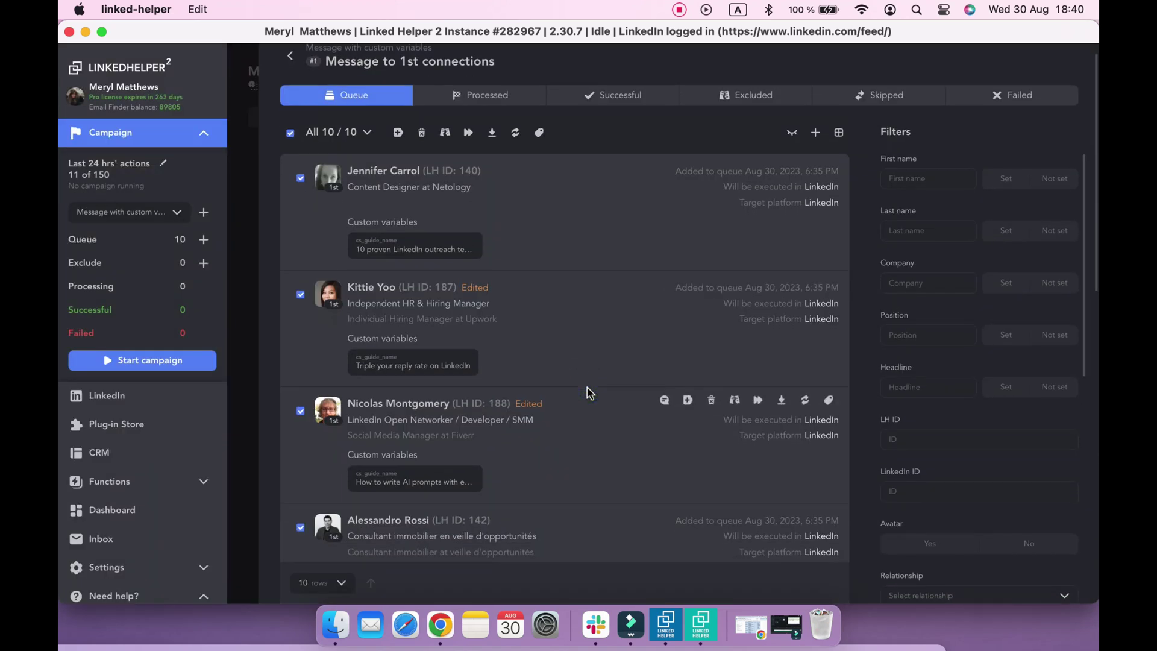
scroll(588, 392, "down", 10)
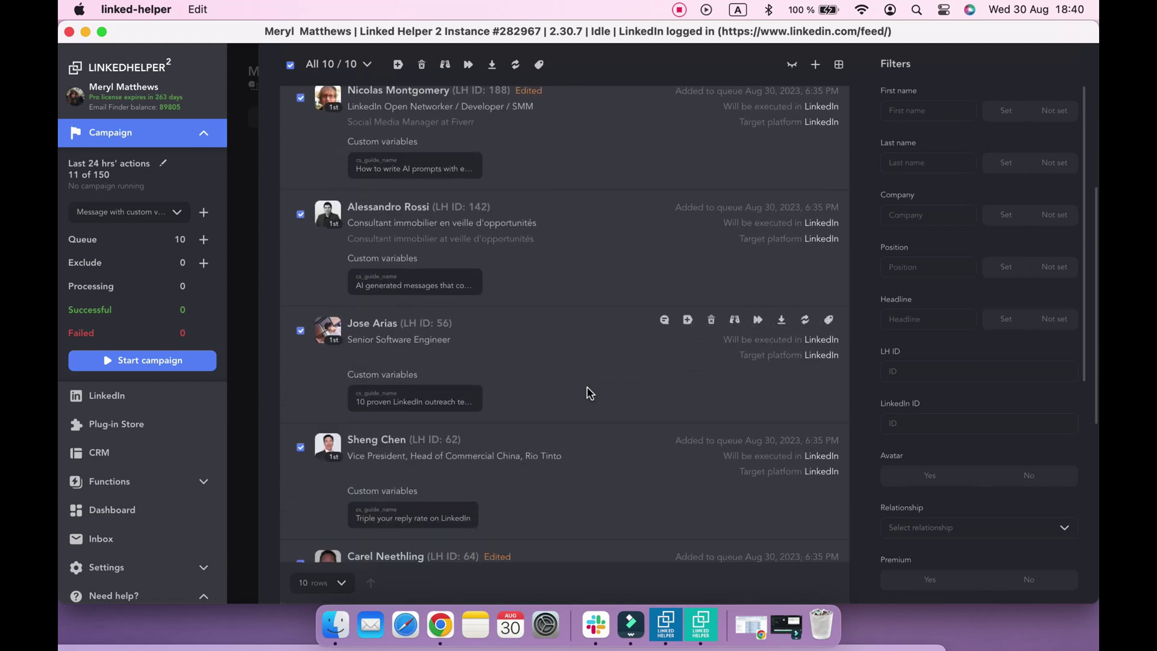
scroll(590, 393, "down", 13)
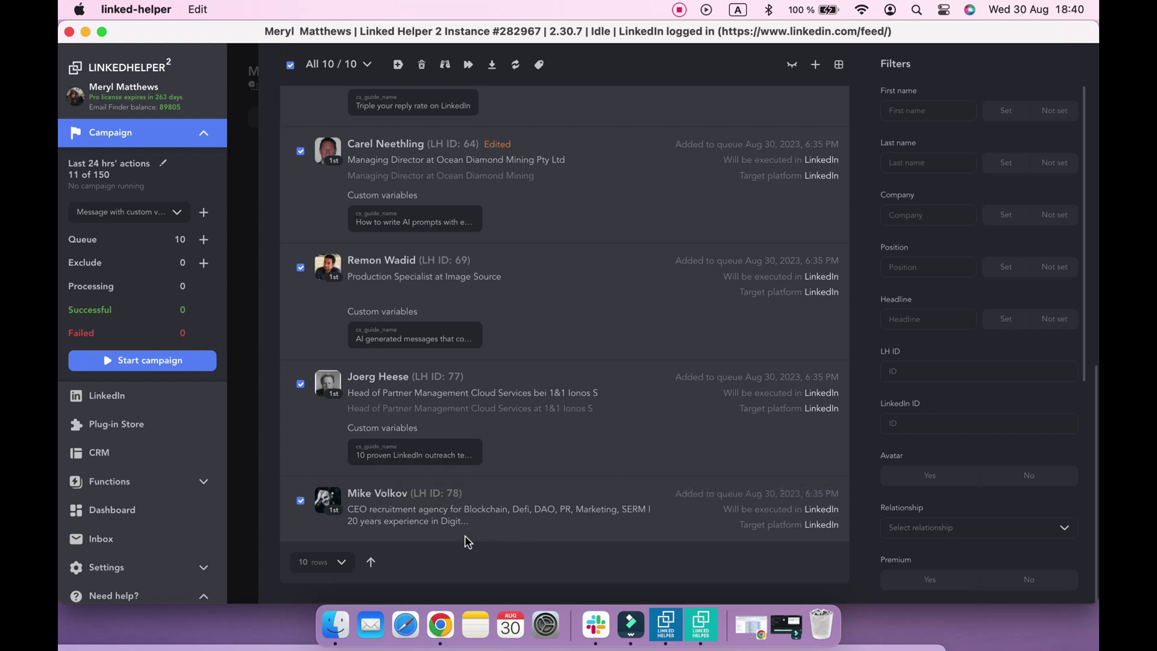
- Add an action-level variable guide_name 'Triple your reply rate on LinkedIn' to the last queued profile
left_click(383, 494)
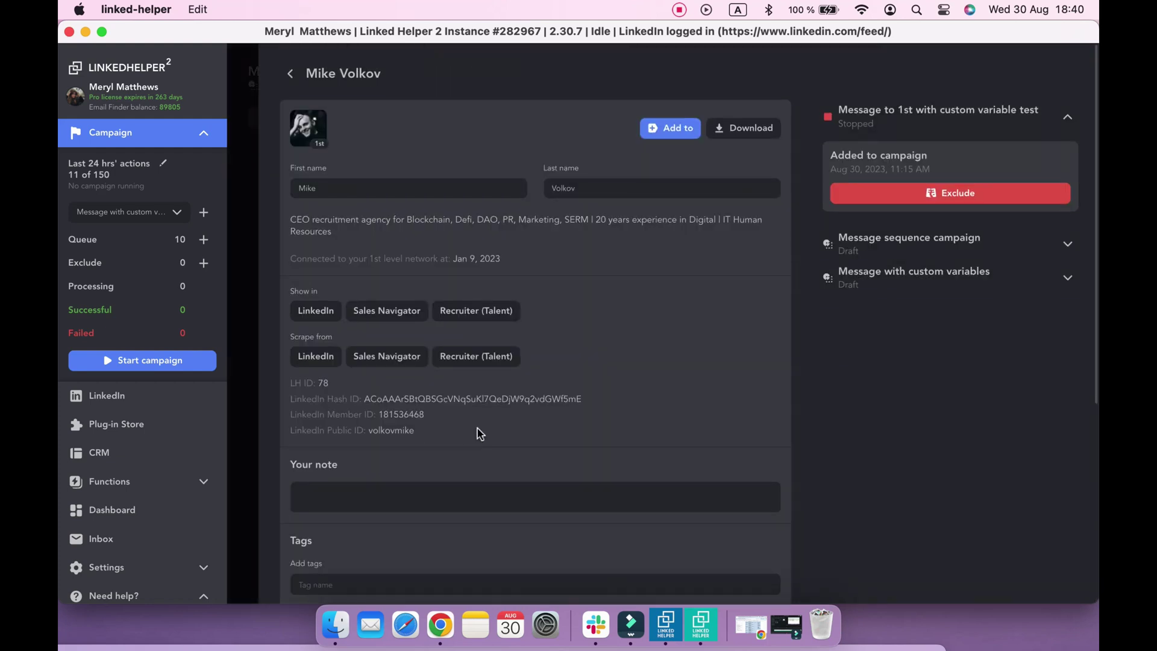
scroll(478, 432, "down", 5)
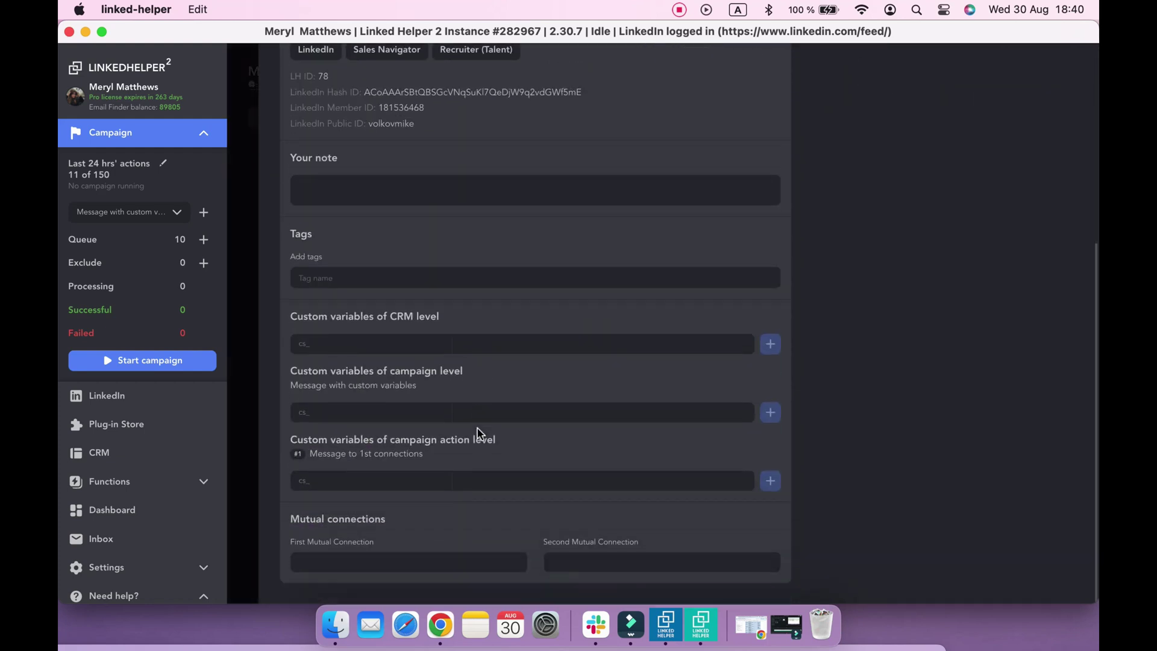
left_click(411, 485)
type("guide_name")
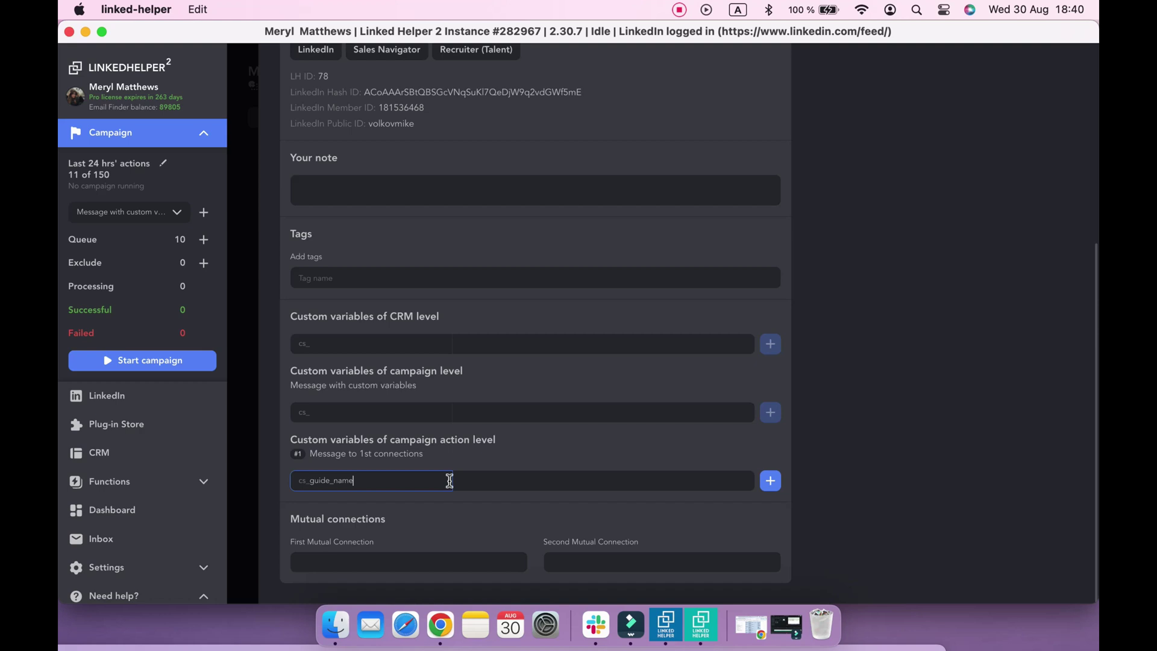
left_click(509, 487)
type("Triple your reply rate on LinkedIn")
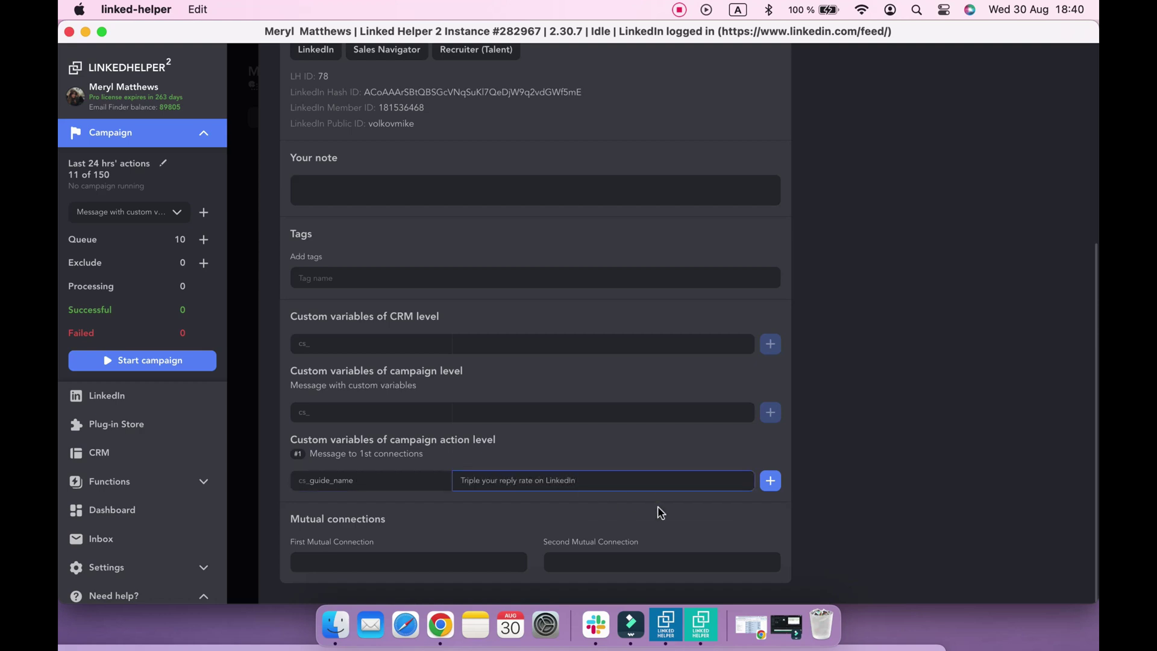
left_click(765, 482)
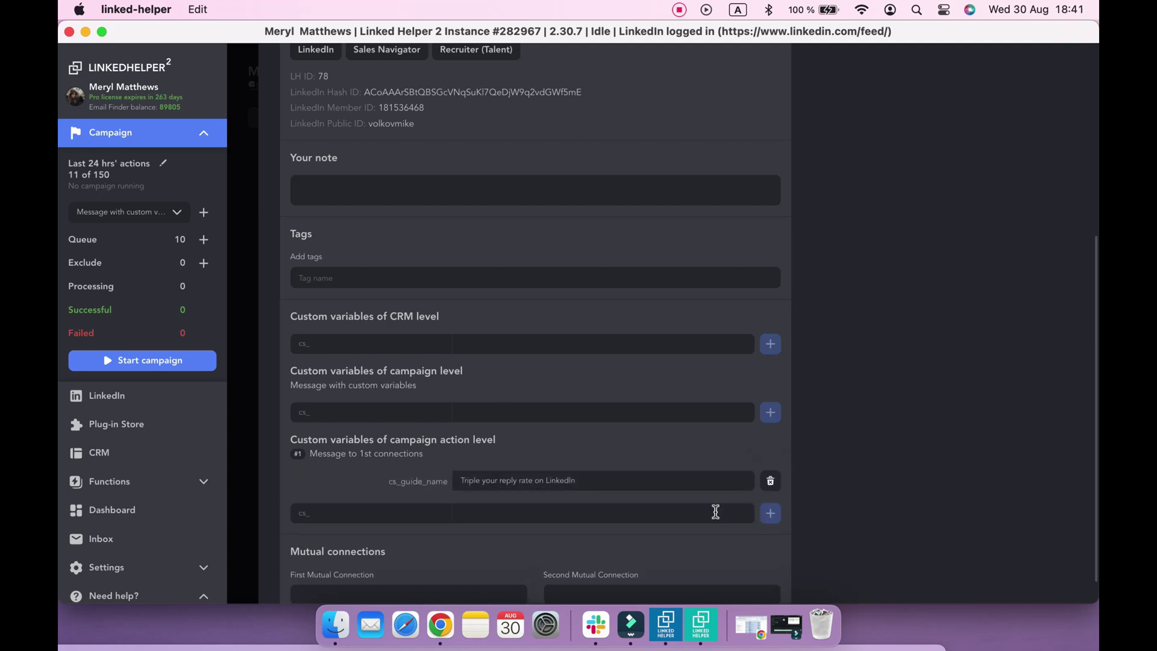
scroll(715, 511, "up", 10)
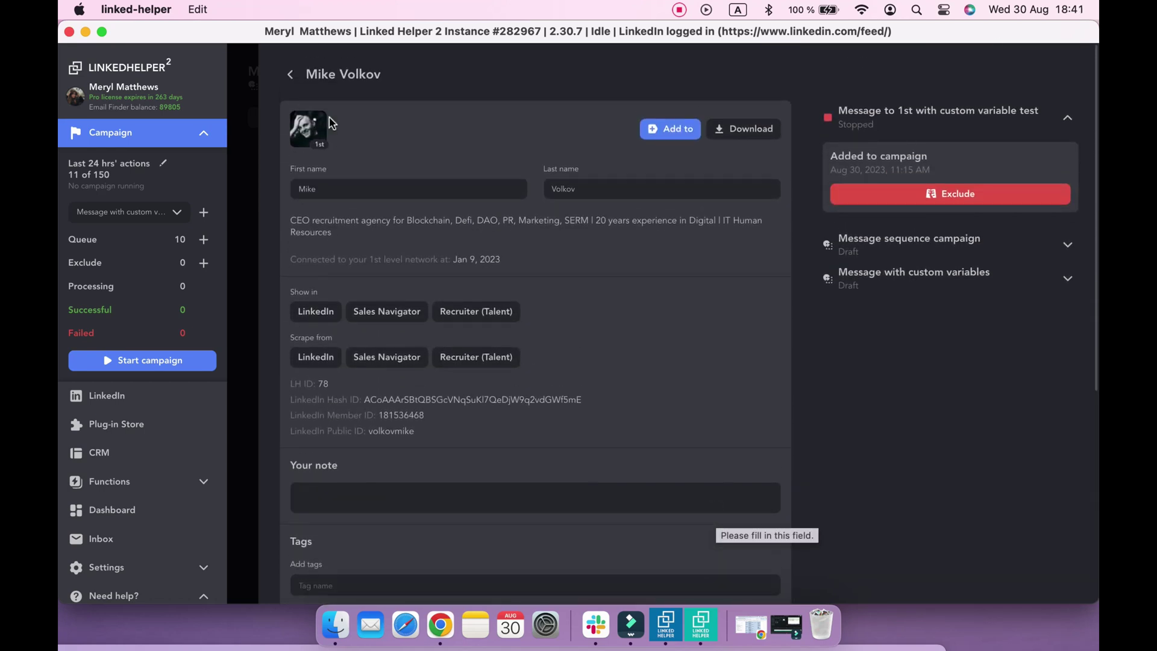
left_click(291, 76)
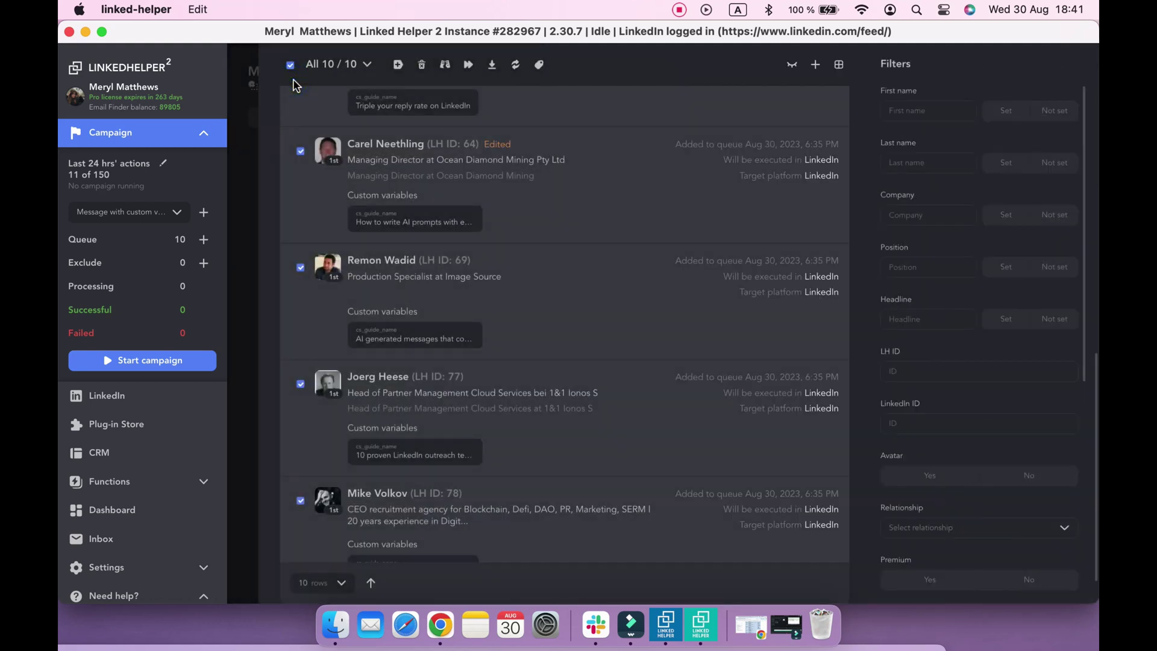
scroll(297, 174, "up", 10)
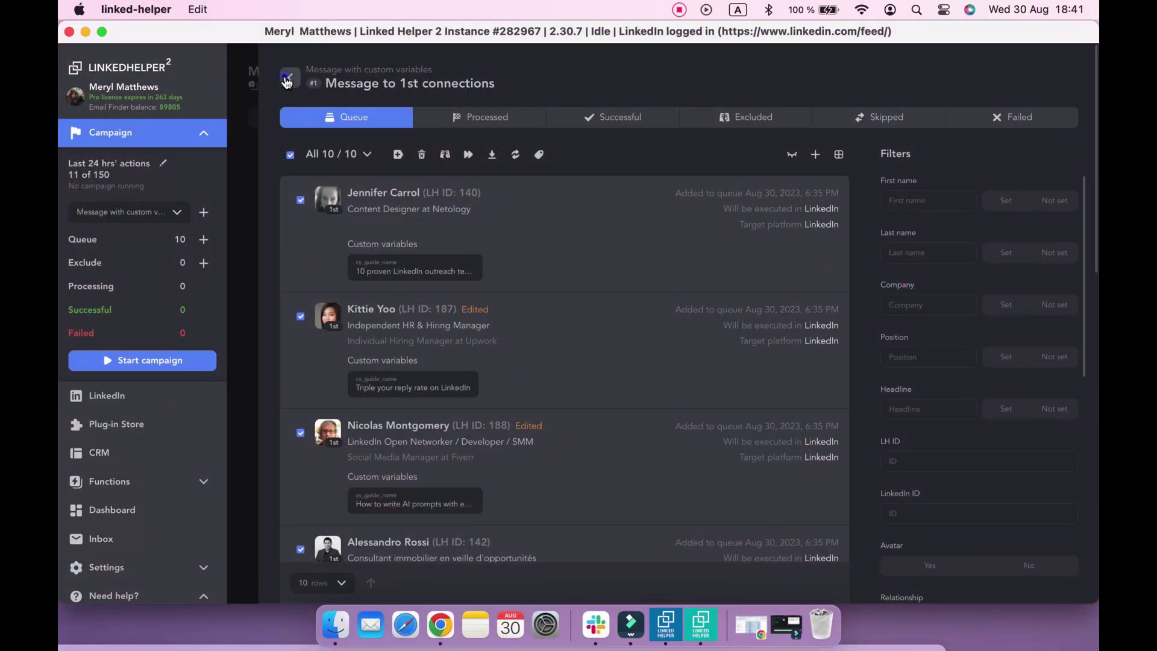
- Write the message opening: 'Hi {firstName},' with thanks for comments on AI-generated templates
left_click(287, 80)
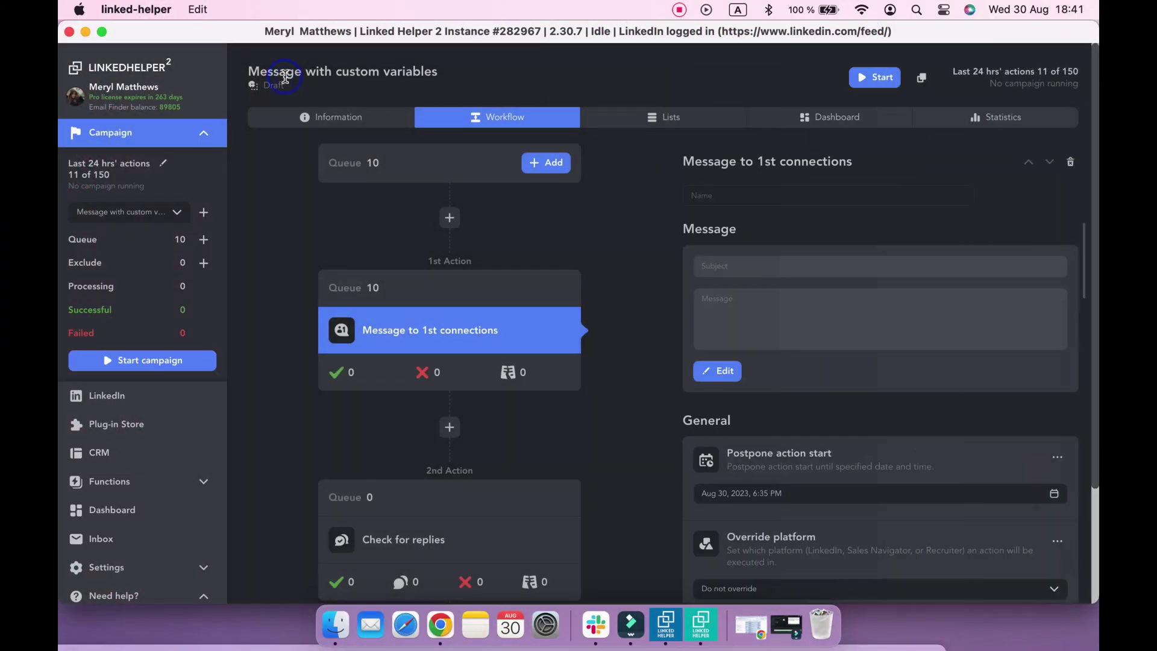
left_click(755, 305)
left_click(552, 250)
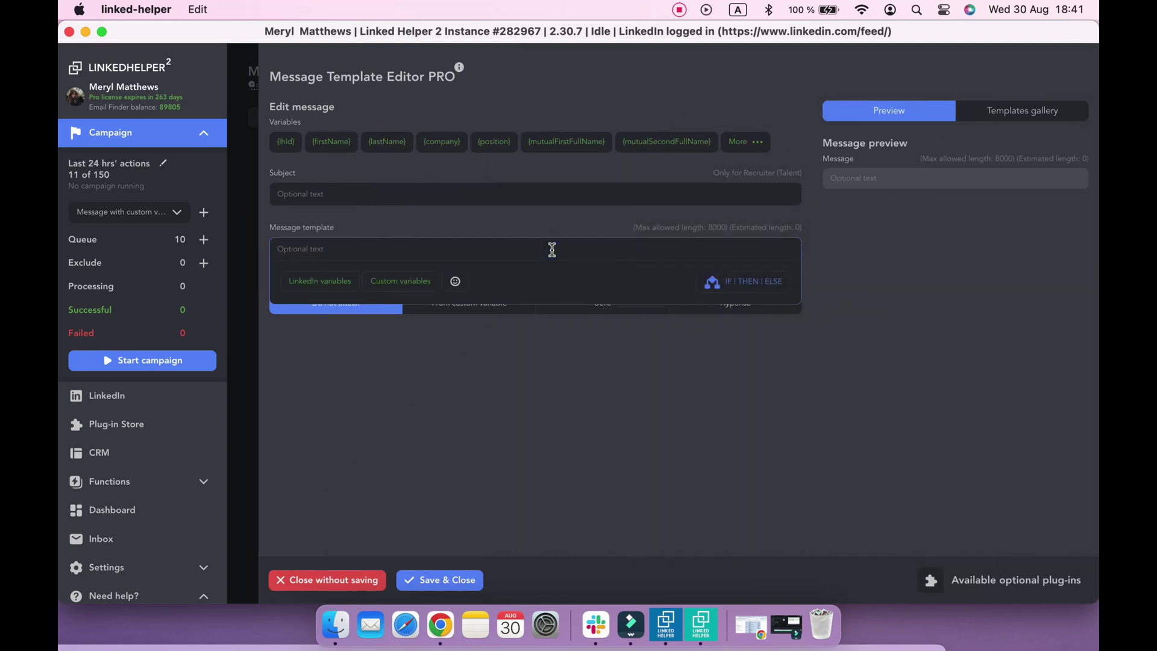
type("Hi {firstName},")
key("Return")
key("Return")
type("Thanks for sharing your")
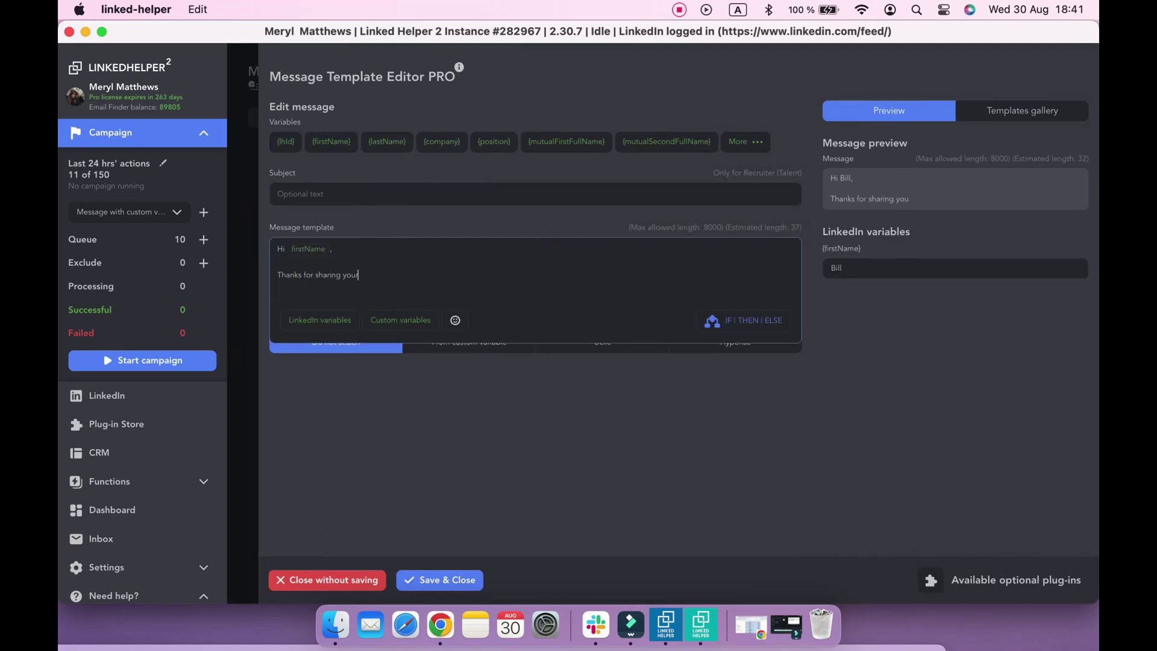
type(" thoughts under my latest post!")
key("Return")
type("Looks ")
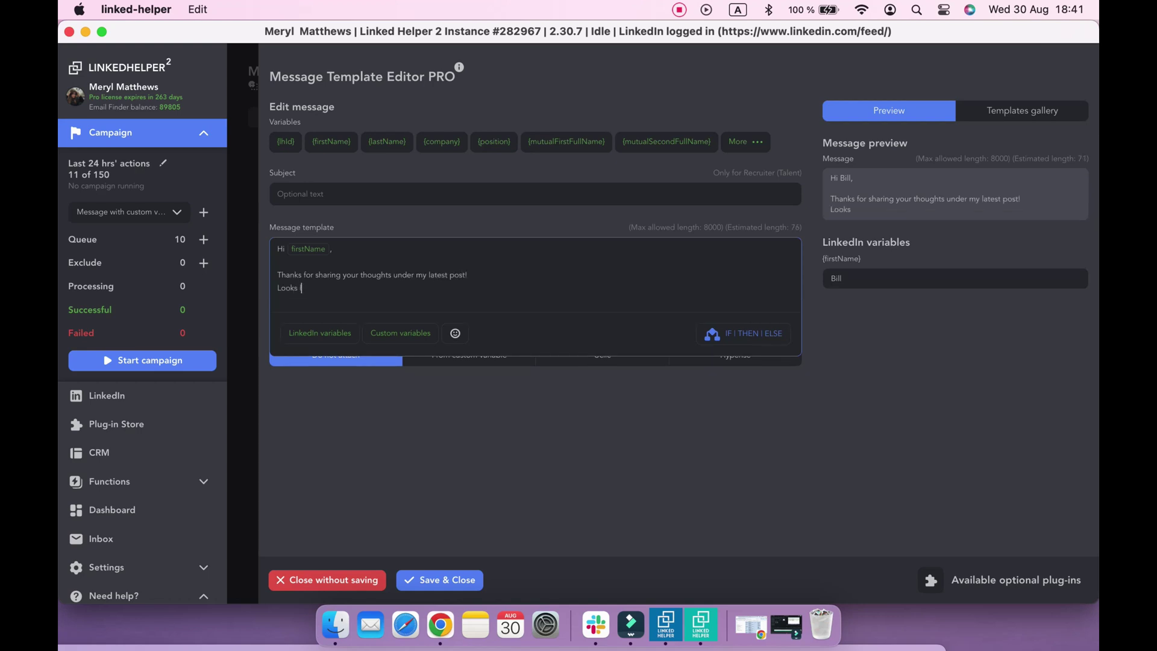
type("like the topic of using AI-generated templ")
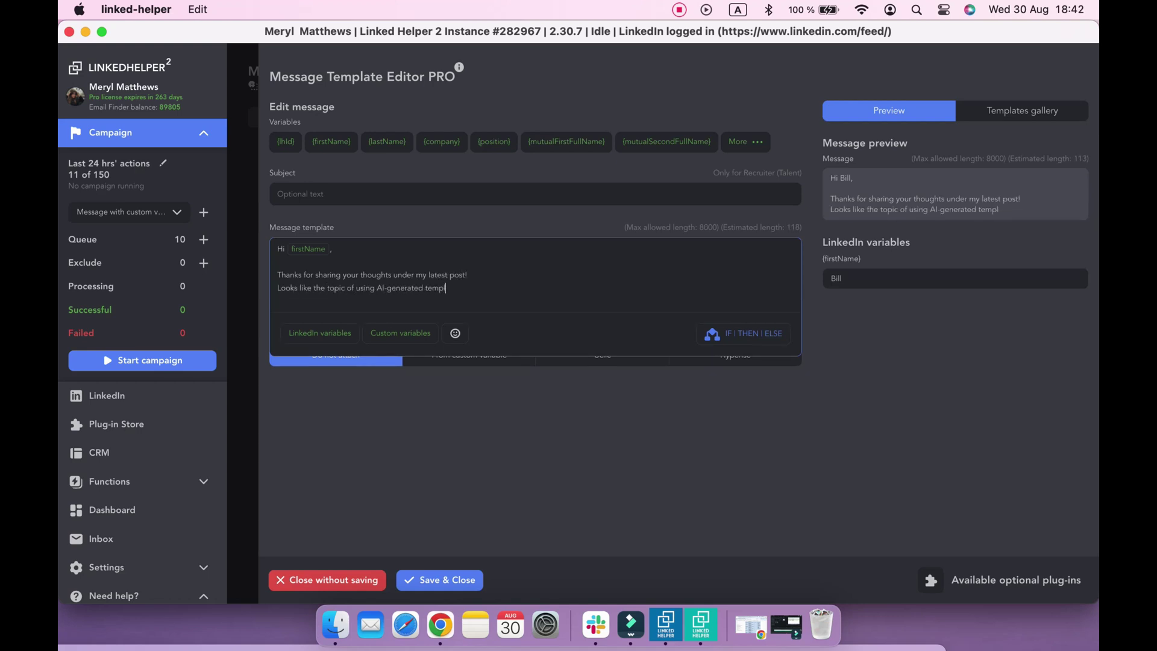
type("ates sparked discussions.")
key("Return")
key("Return")
type("I complied a guide -")
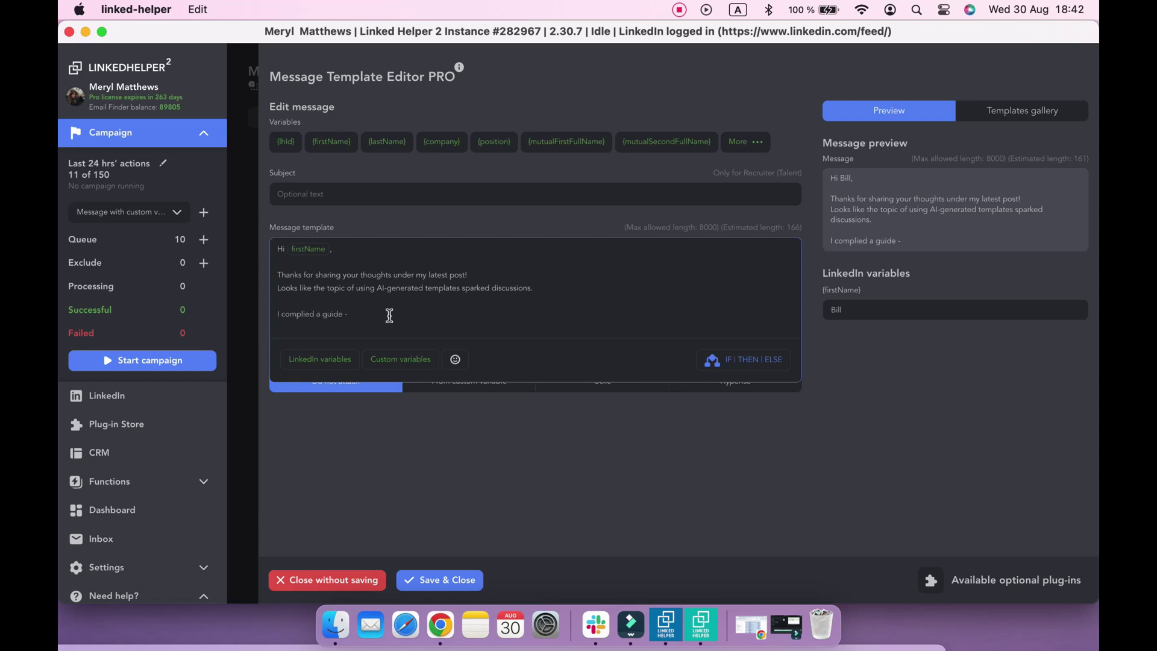
- Insert {cs_guide_name}, paste the closing and signature, preview with '10 proven LinkedIn outreach templates', and save
left_click(415, 356)
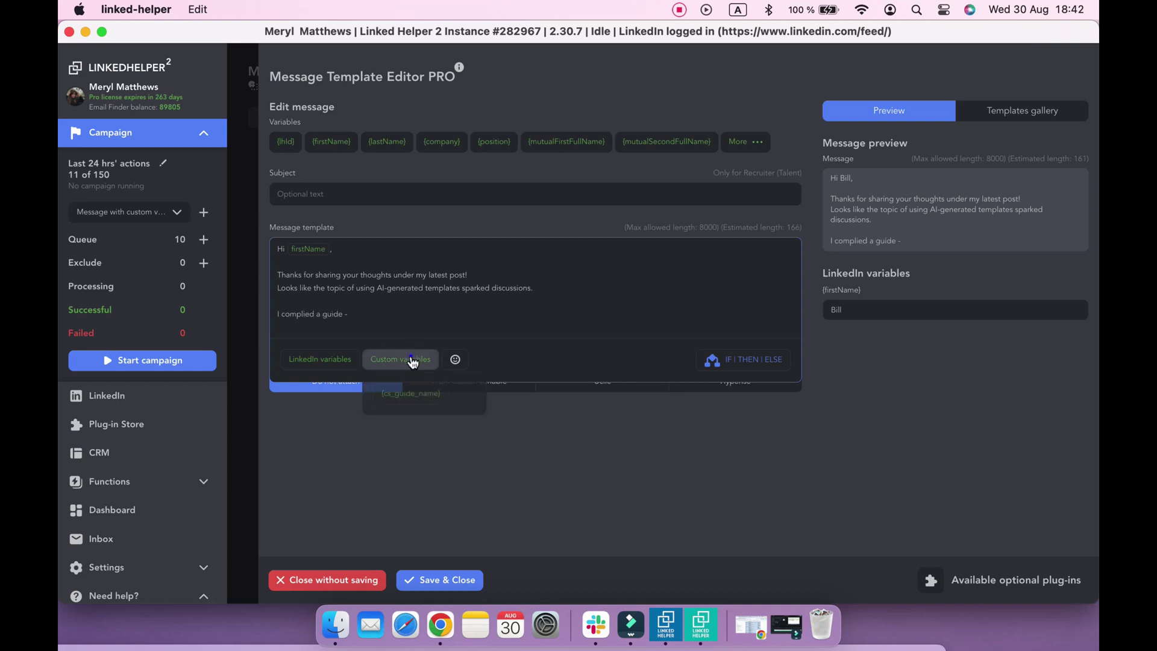
left_click(422, 398)
type(". Would you like to receive it for free? No commitment, just drop me a line if you're interested and I'll send it.  Meryl")
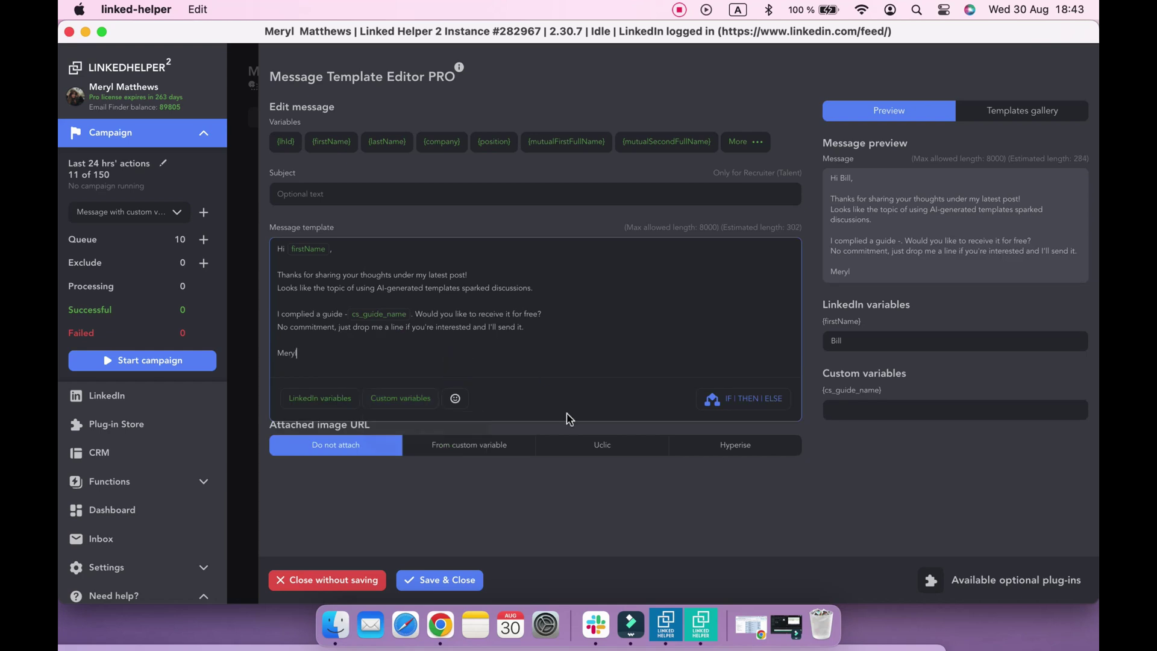
left_click(559, 497)
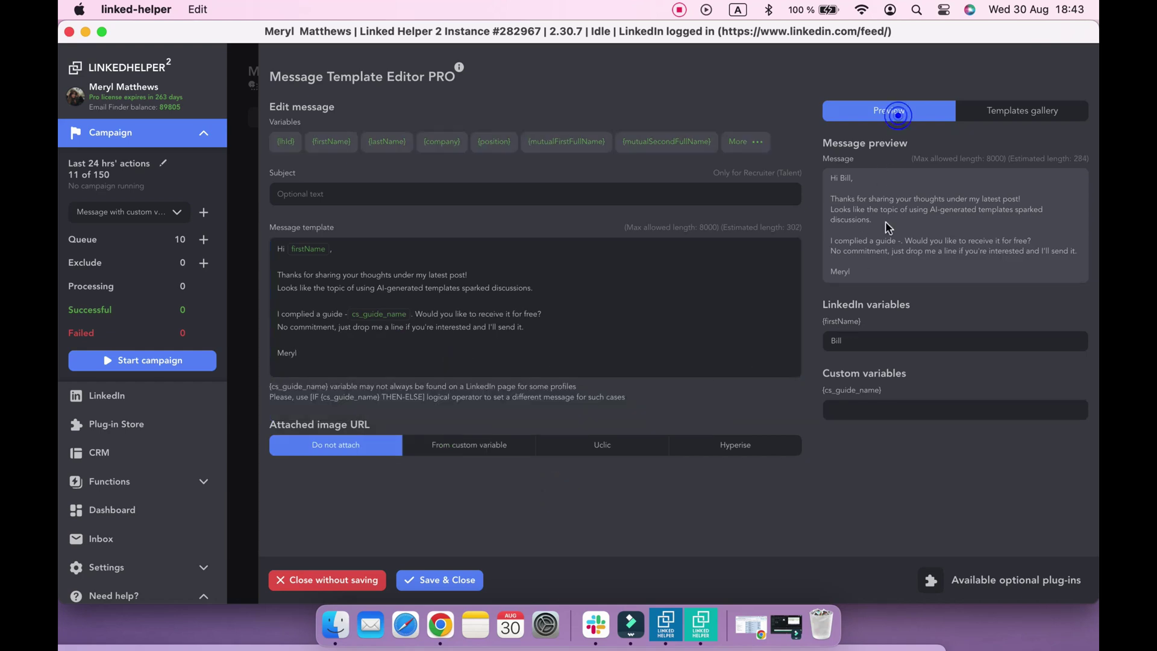
left_click(865, 408)
type("10 prov")
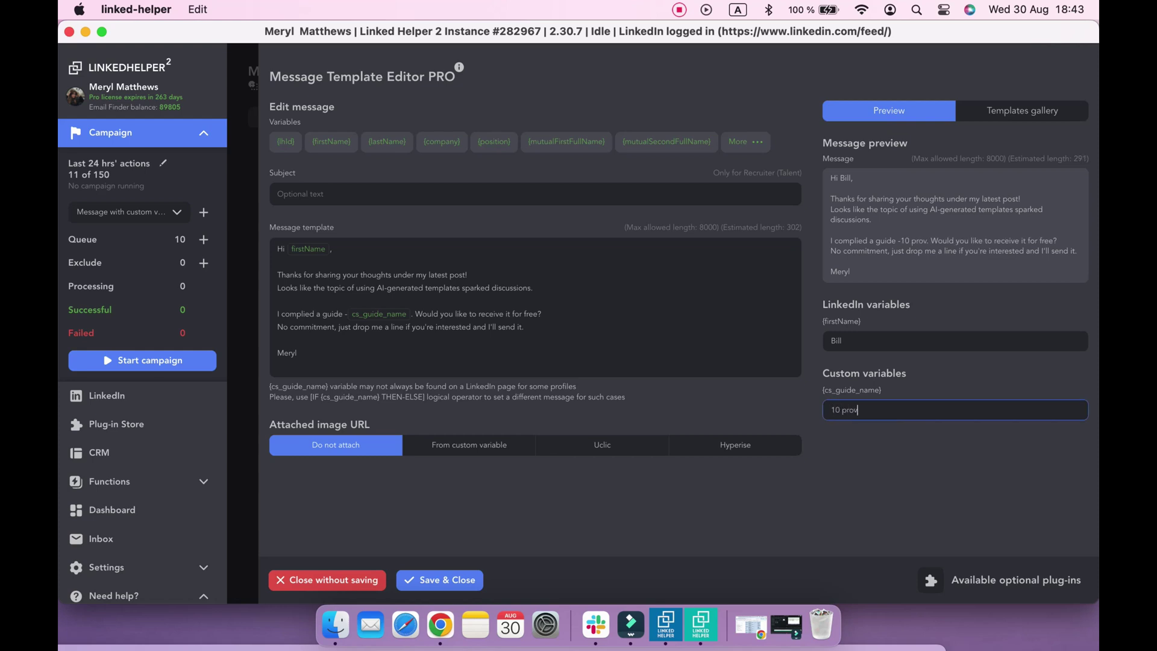
type("en LinkedIn outreach templates")
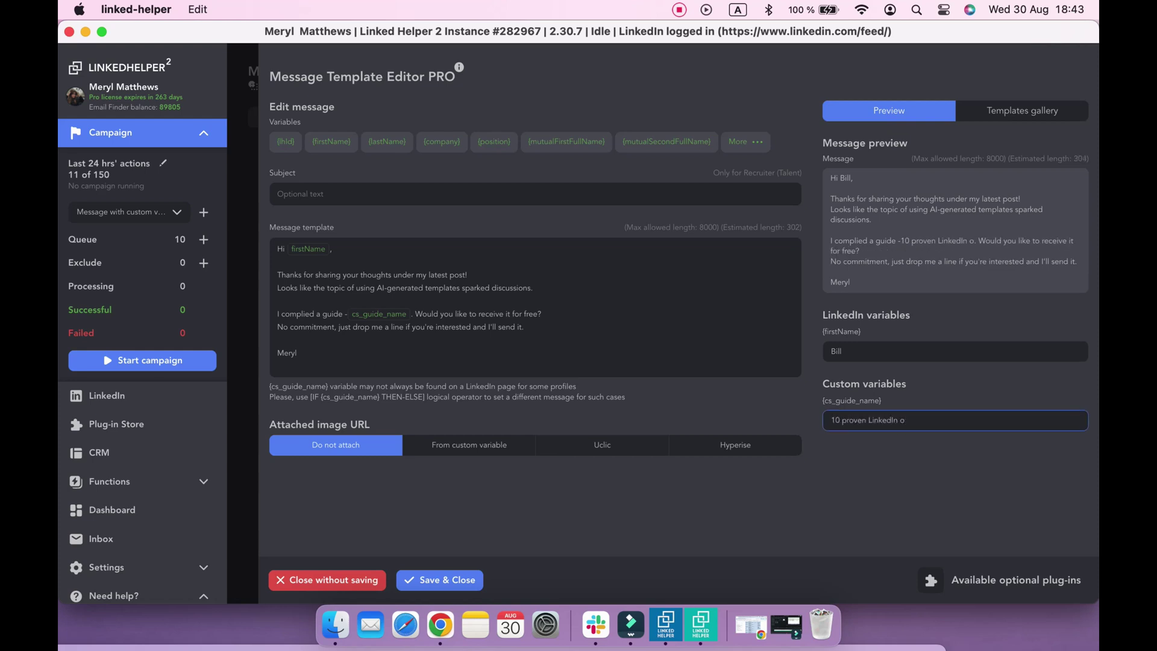
left_click(874, 461)
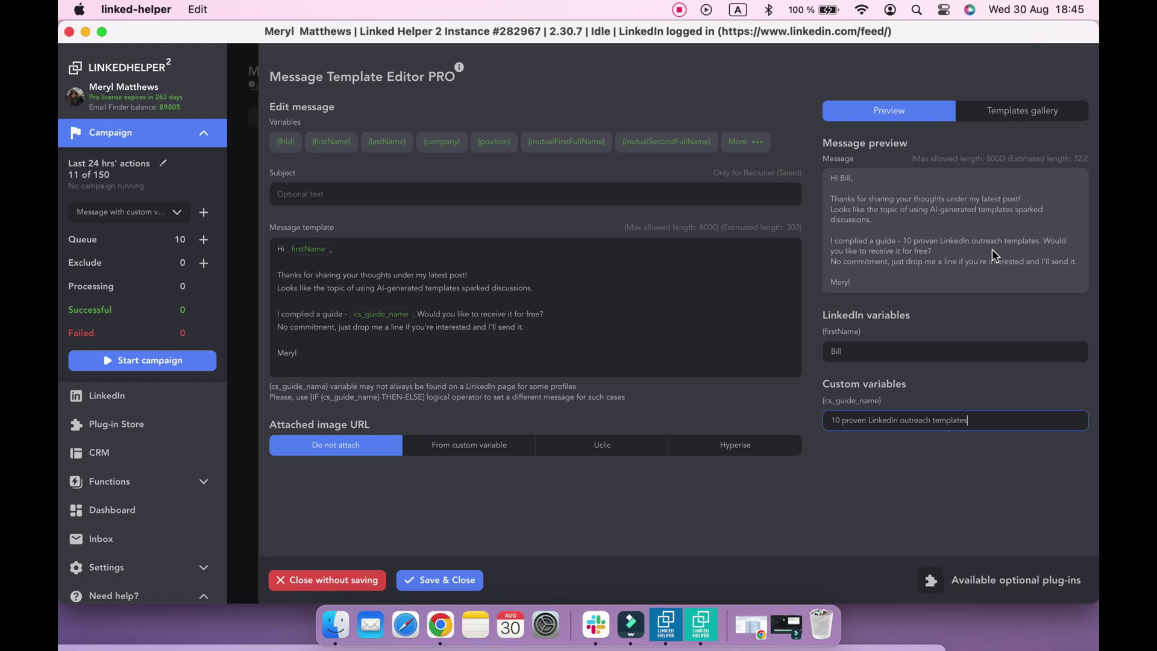
left_click(432, 582)
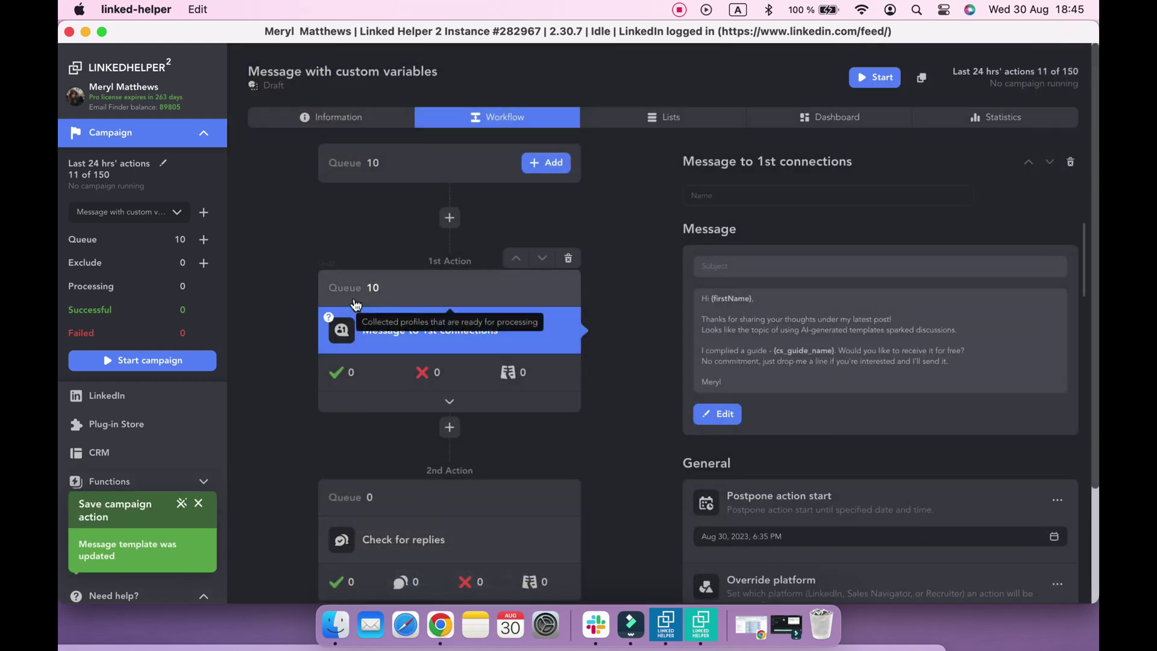
left_click(356, 301)
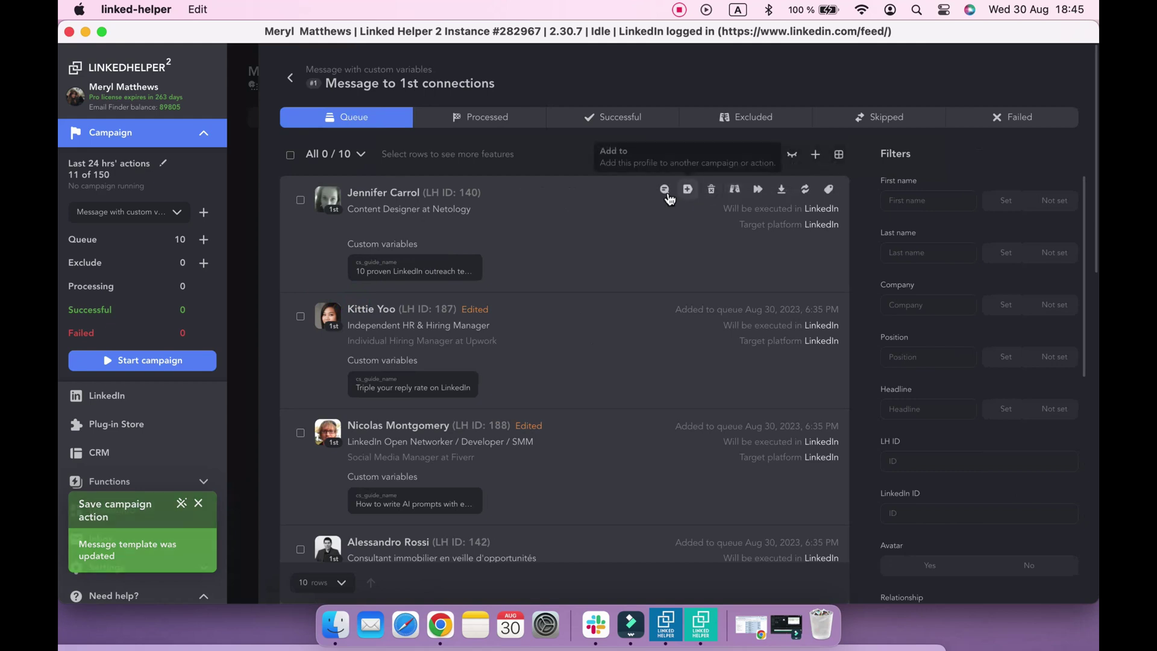
left_click(665, 190)
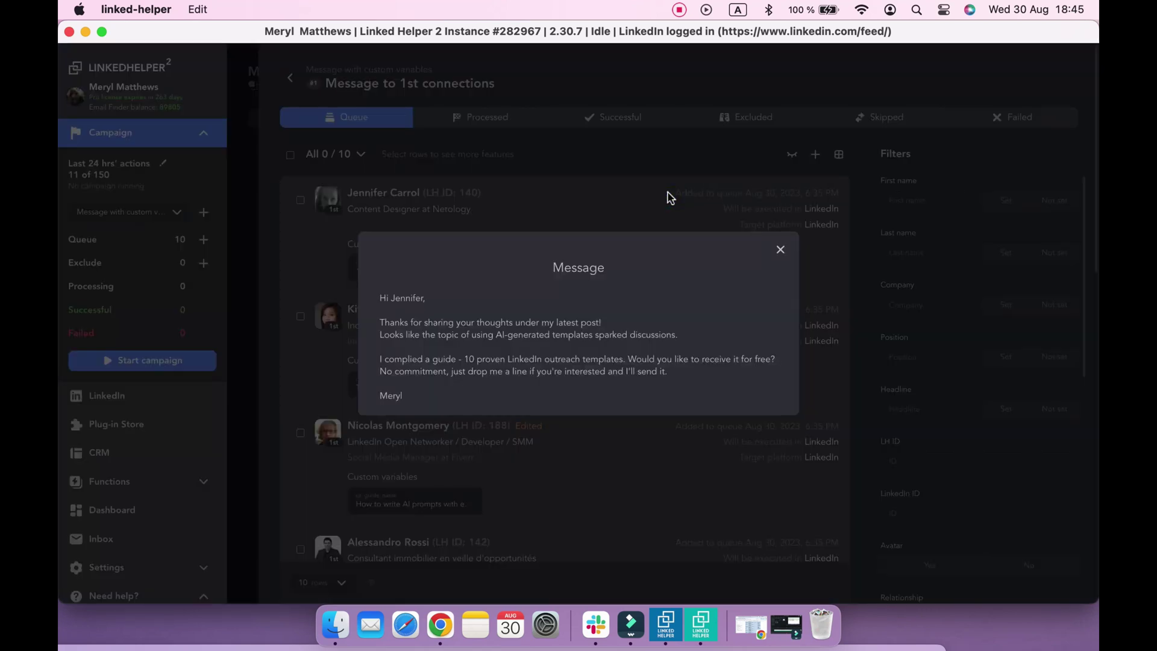
left_click(779, 247)
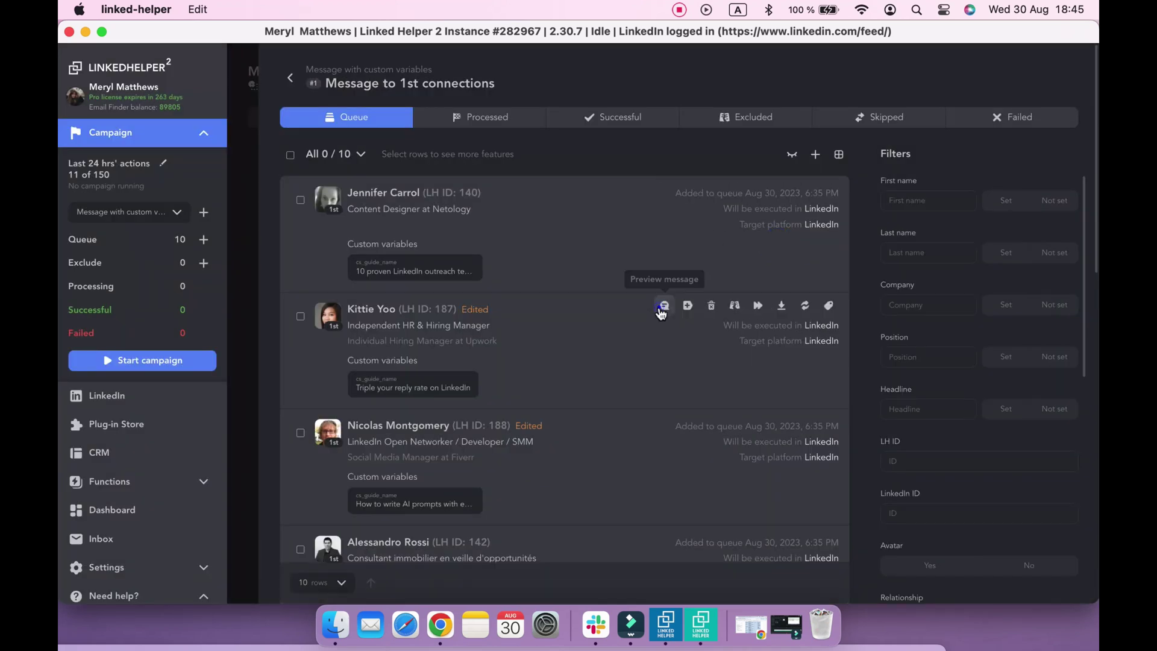
left_click(662, 309)
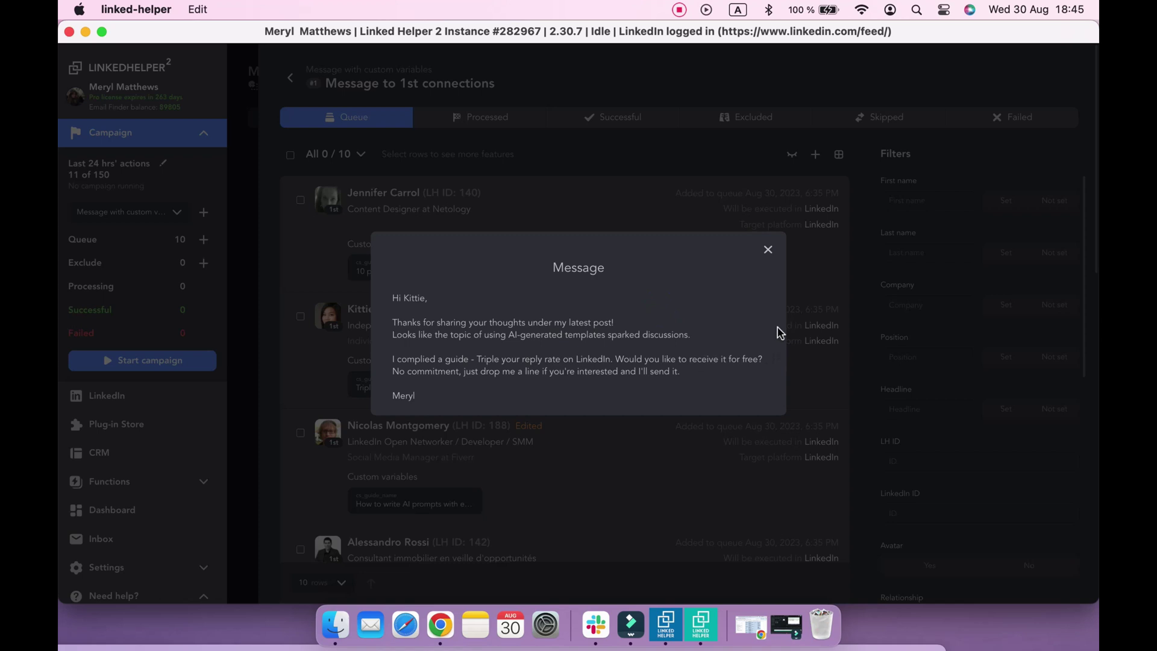
left_click(768, 252)
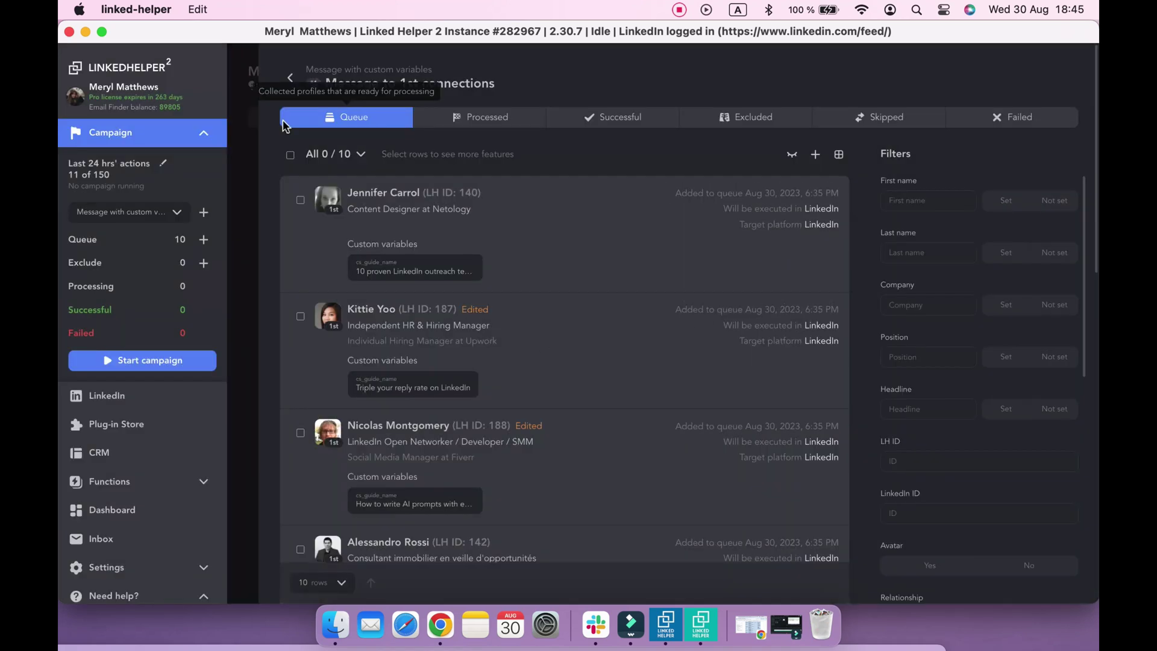
left_click(291, 79)
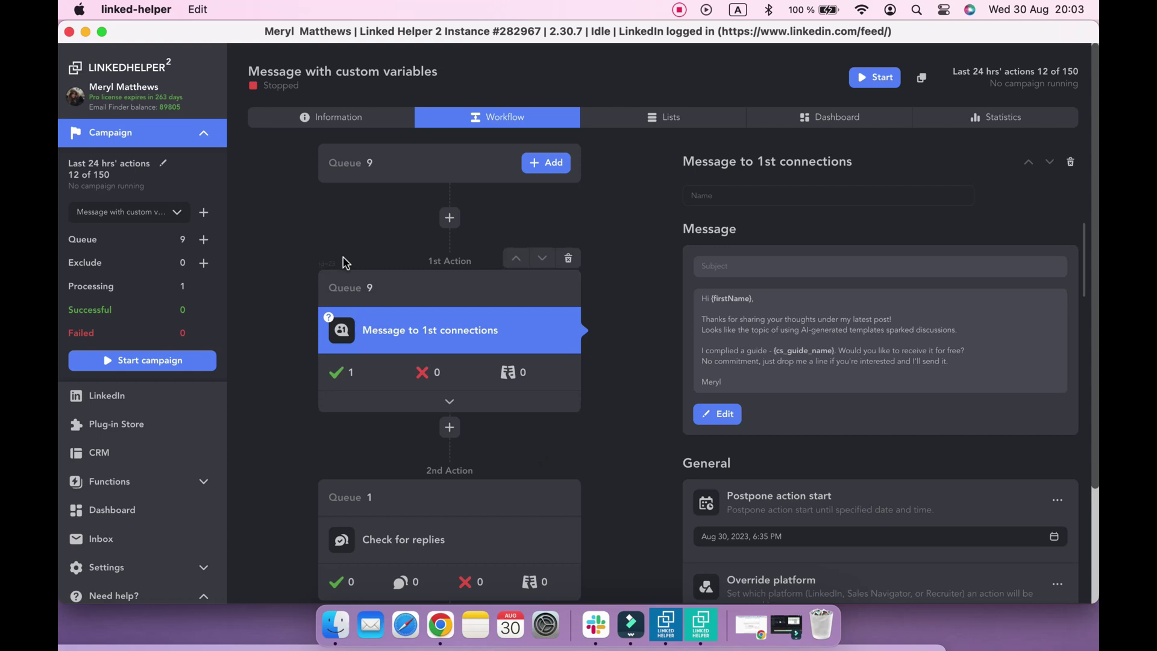
- Review the first queued profile's custom variables, then return to the campaign workflow
left_click(346, 289)
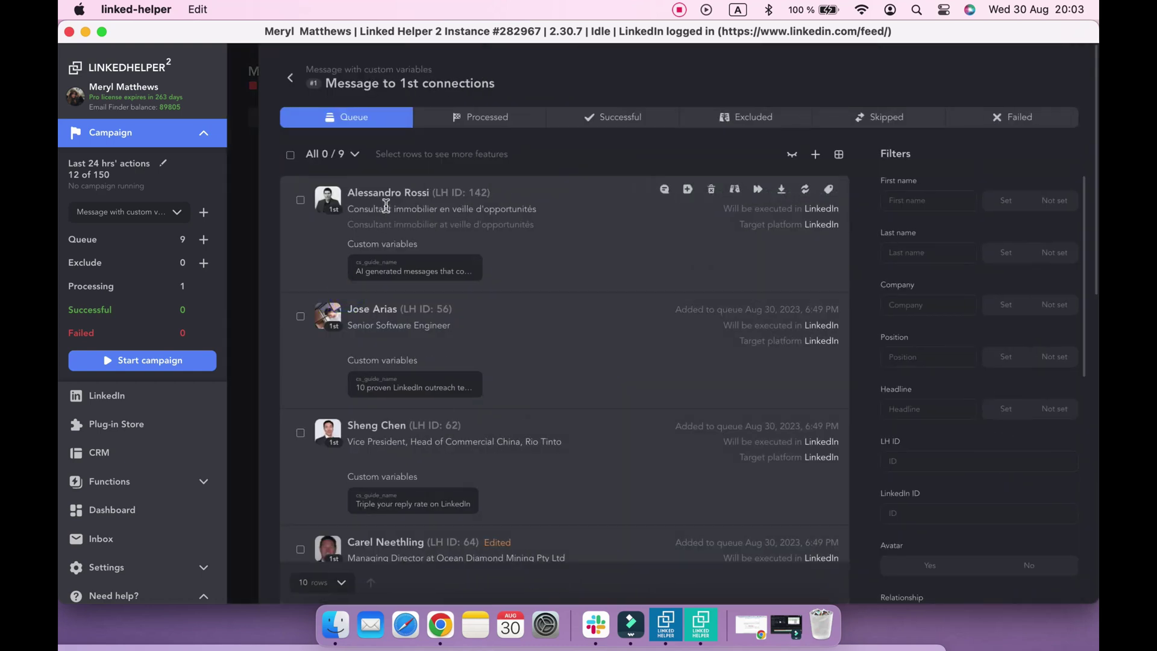
left_click(370, 191)
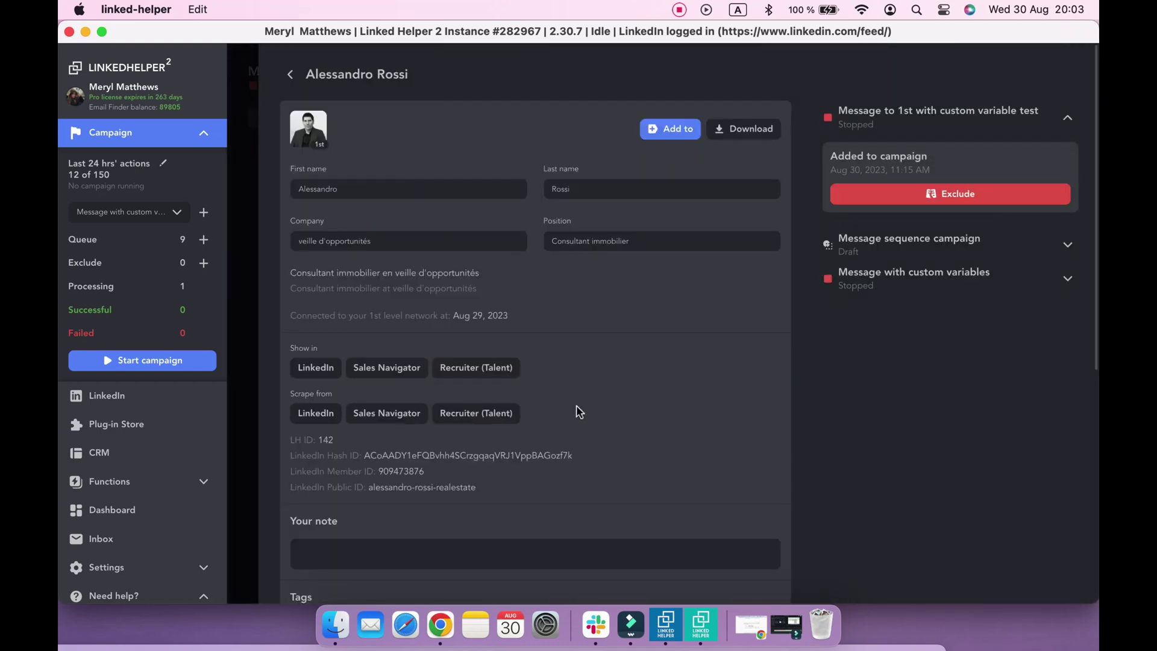
scroll(578, 407, "down", 10)
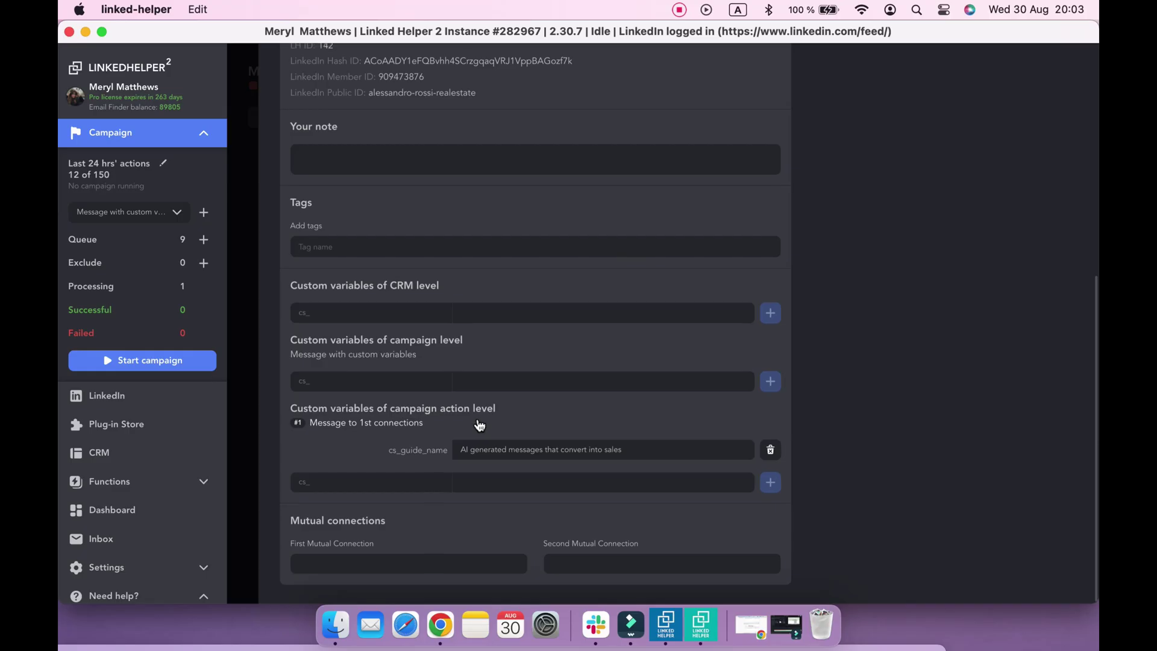
scroll(479, 425, "up", 10)
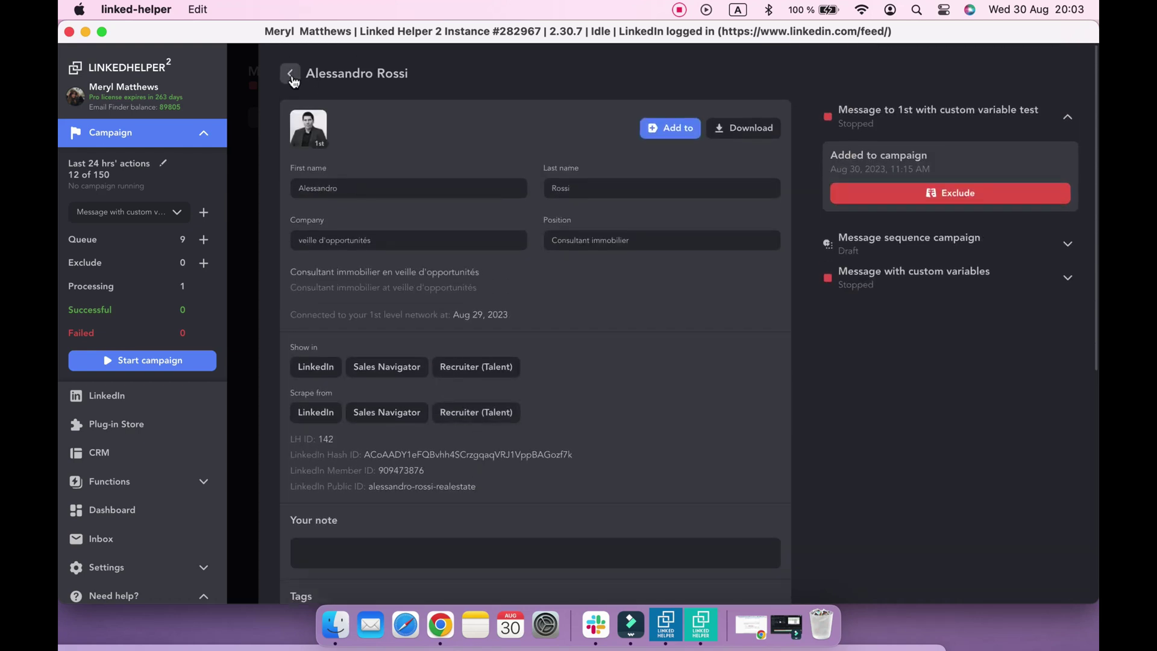
left_click(290, 75)
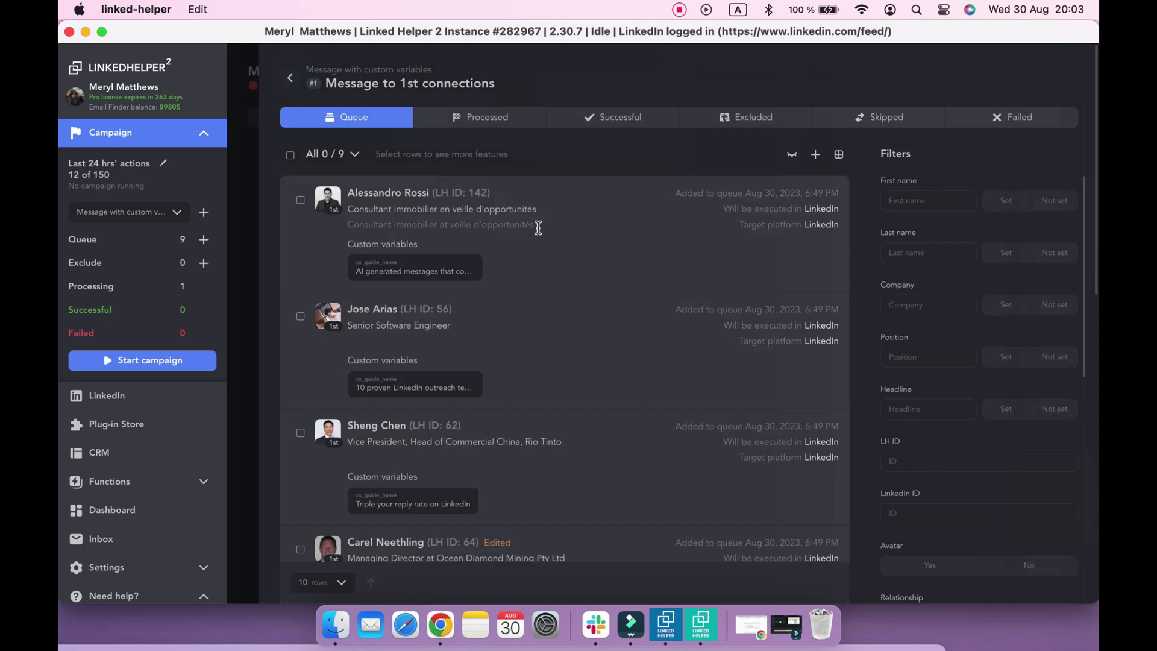
left_click(289, 78)
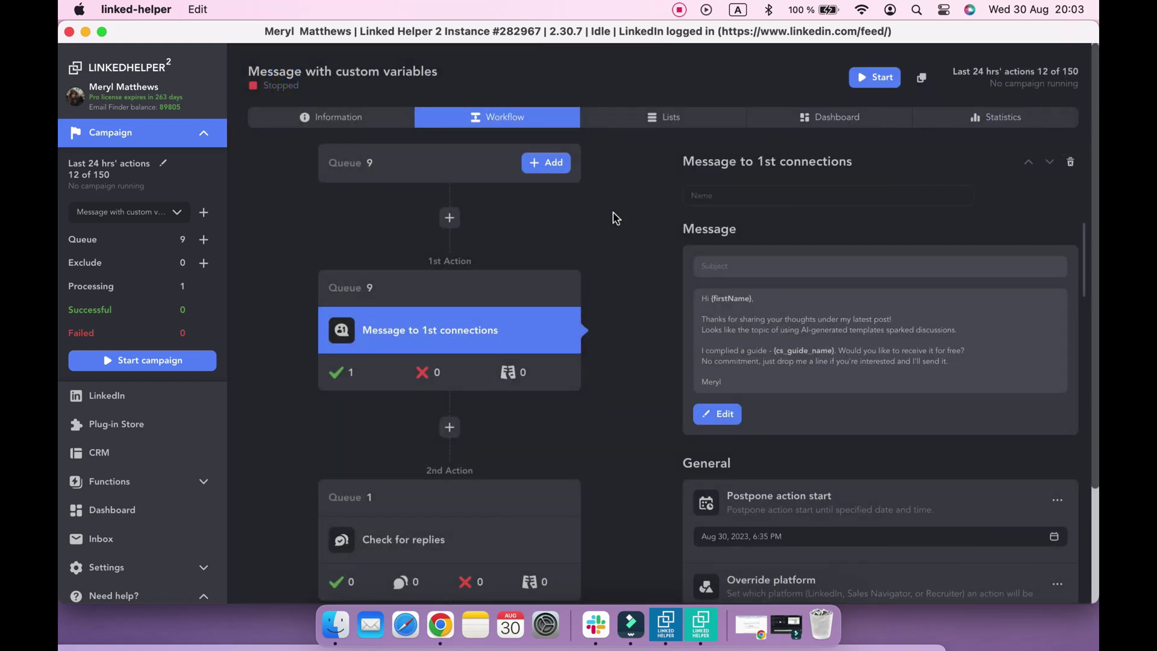
- Upload the Guide name column of custom fields.csv as cs_guide_name for all nine queued profiles
left_click(651, 115)
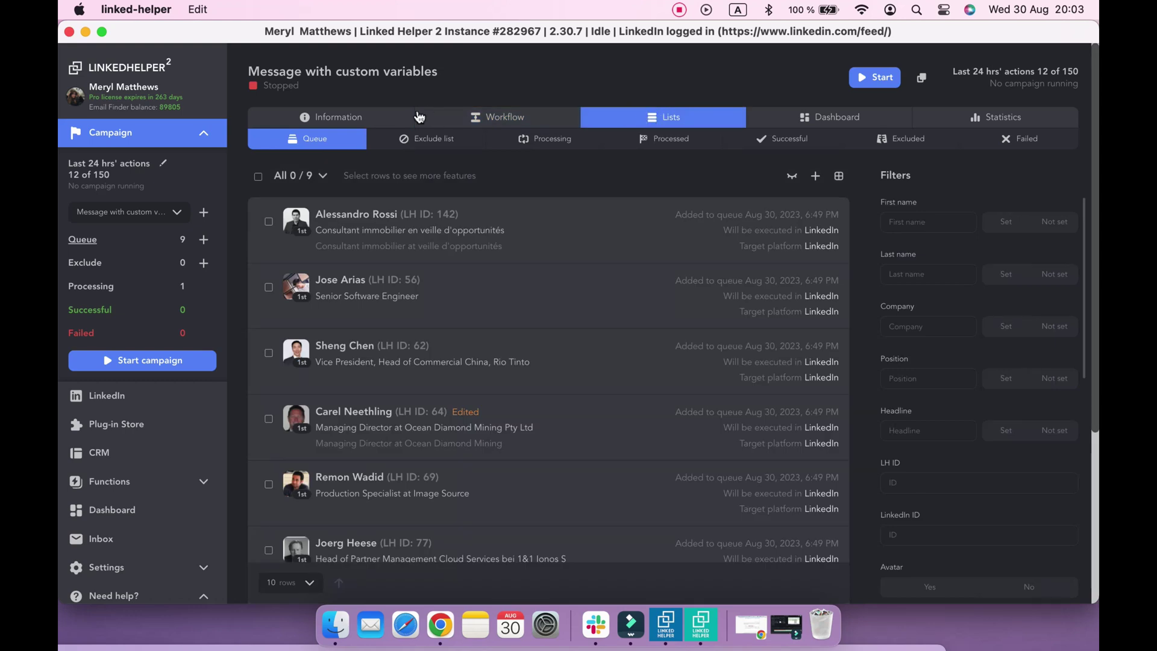
left_click(259, 177)
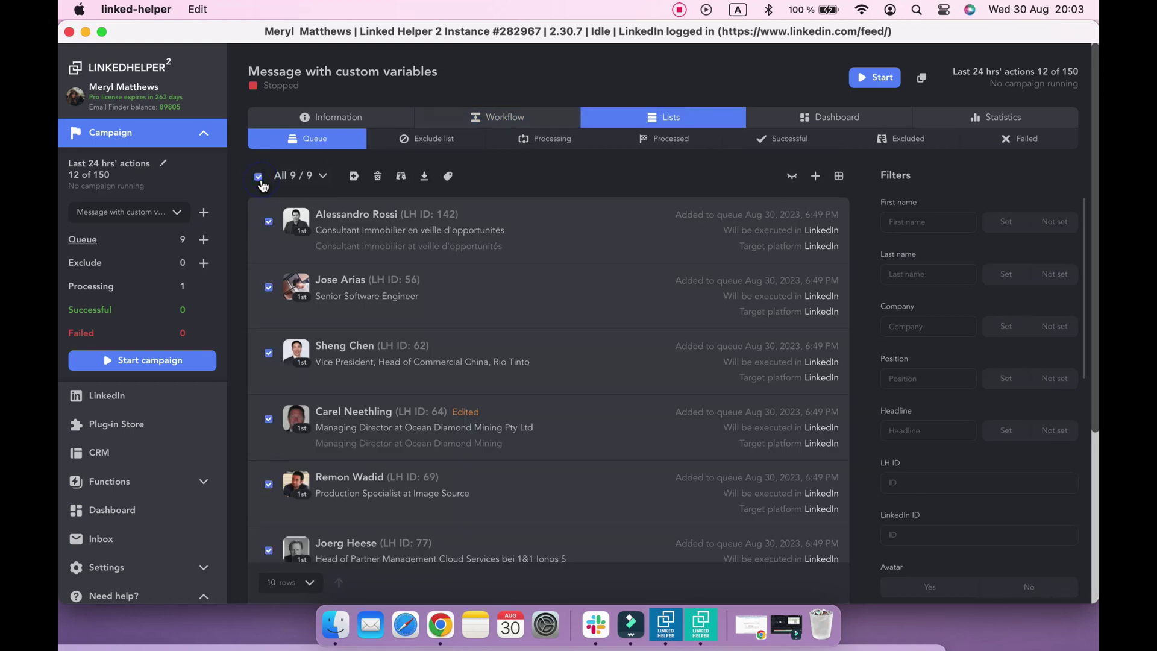
left_click(839, 177)
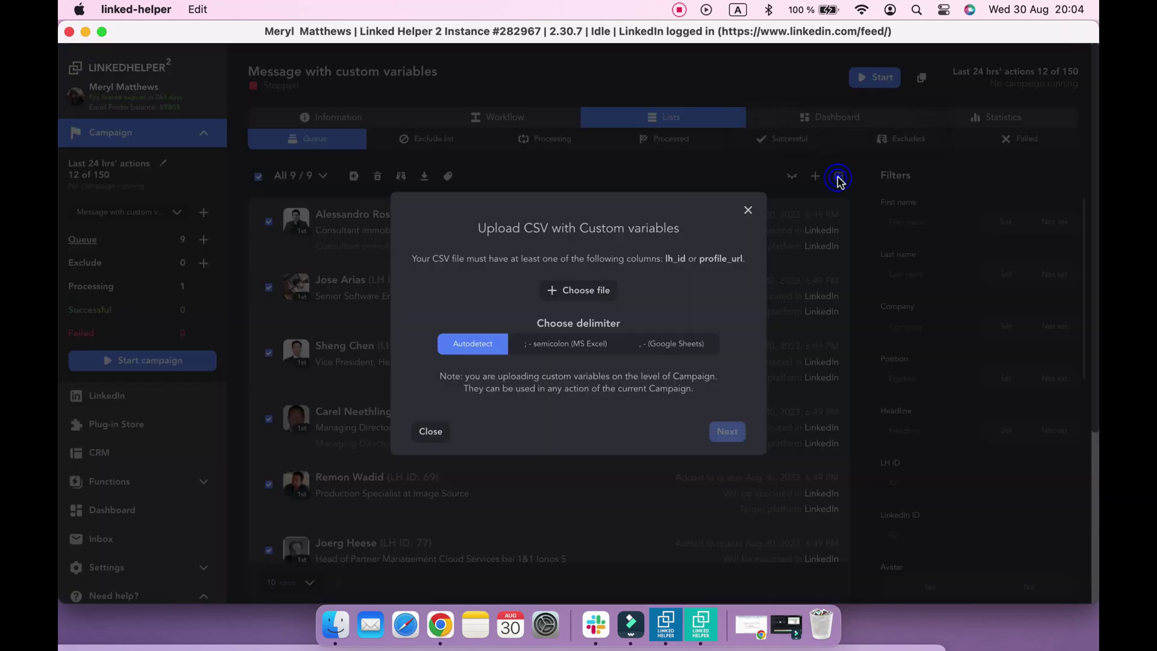
left_click(578, 295)
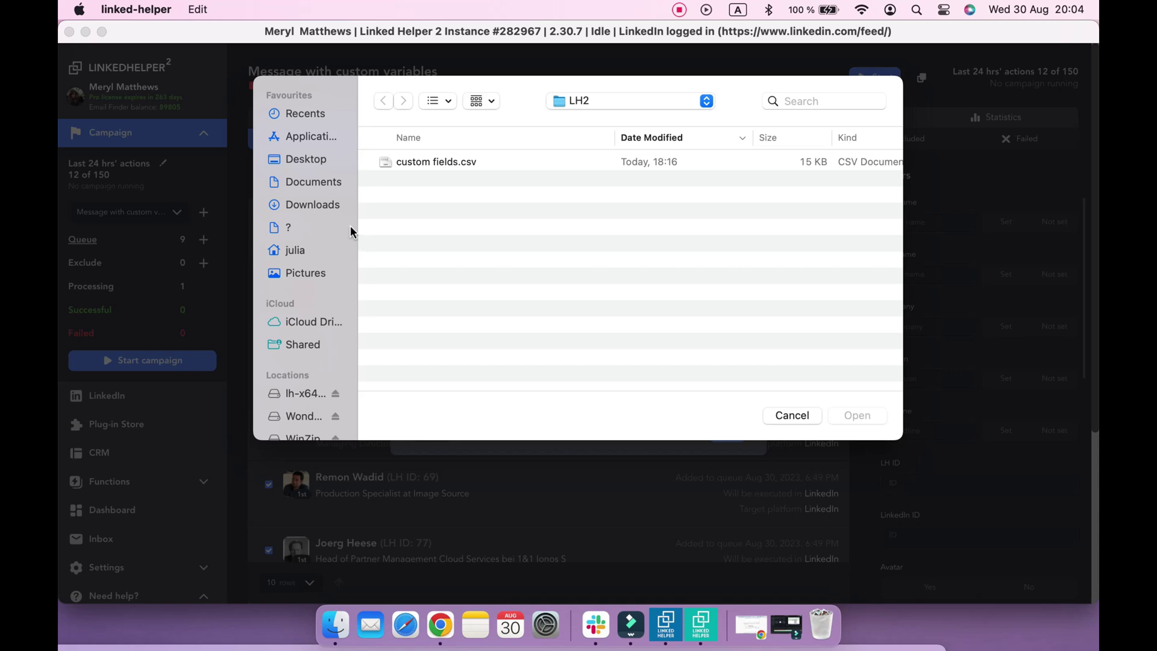
left_click(389, 163)
left_click(857, 415)
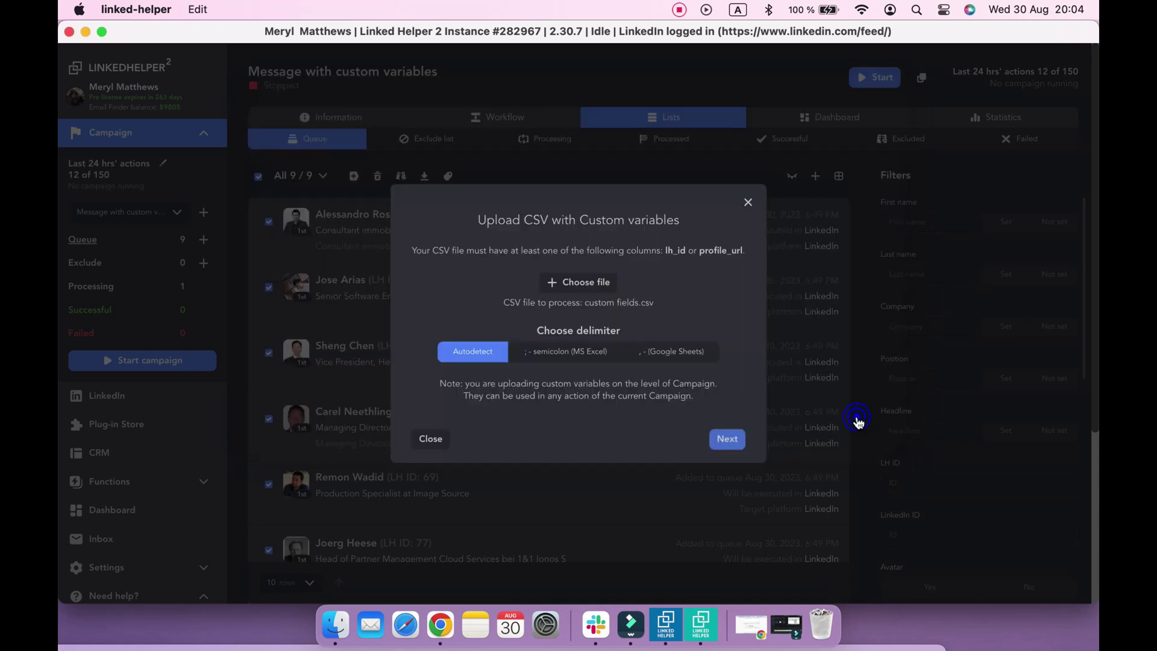
left_click(743, 446)
left_click(762, 379)
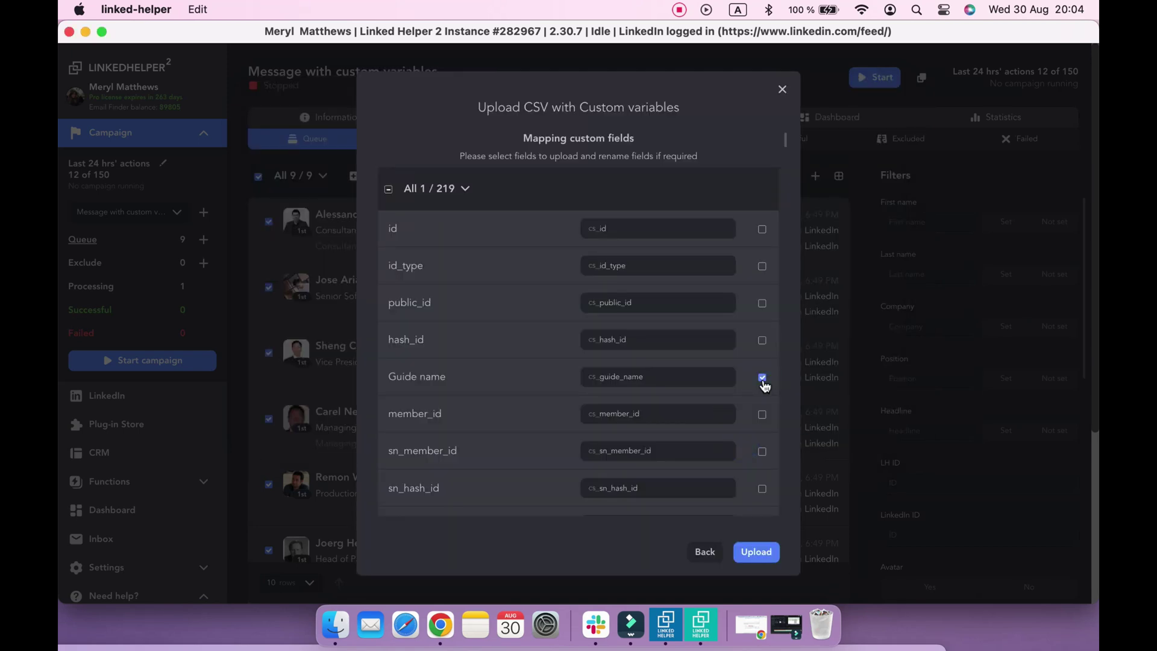
left_click(757, 551)
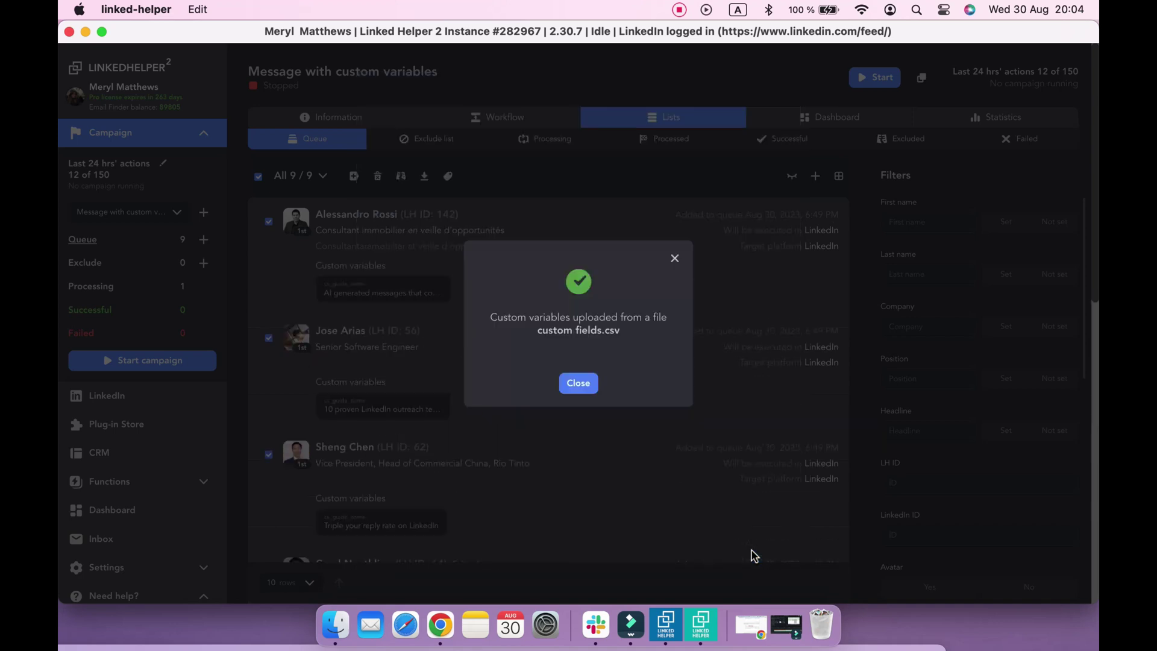
left_click(578, 384)
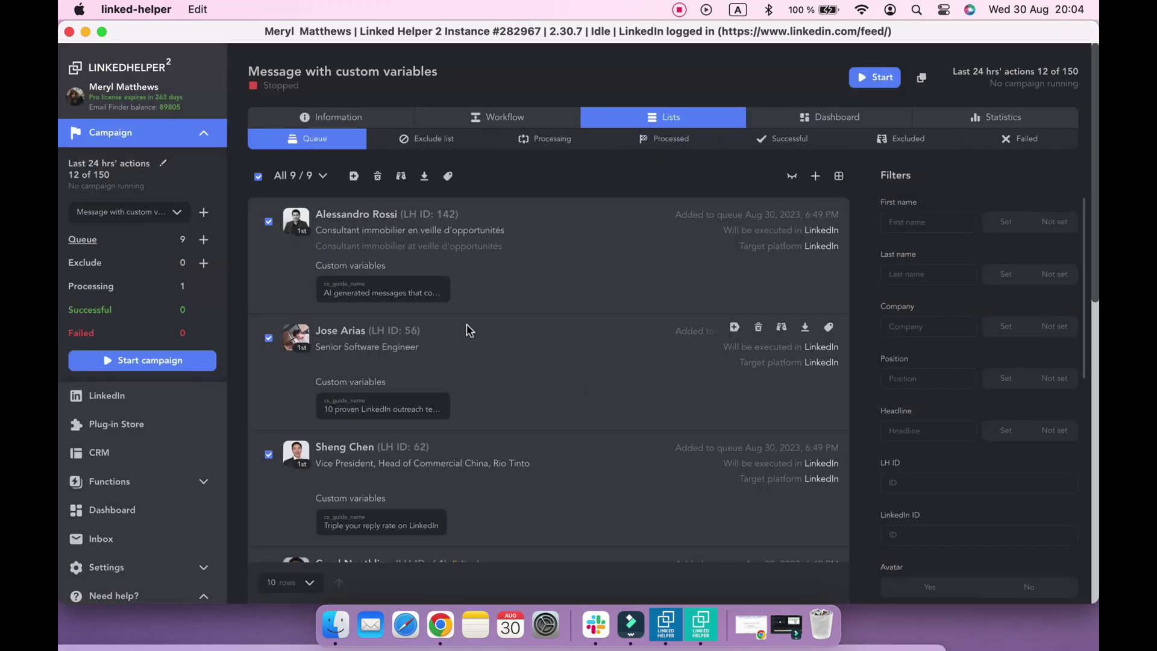
- Check the first queued profile's details, then return to the campaign workflow
left_click(356, 217)
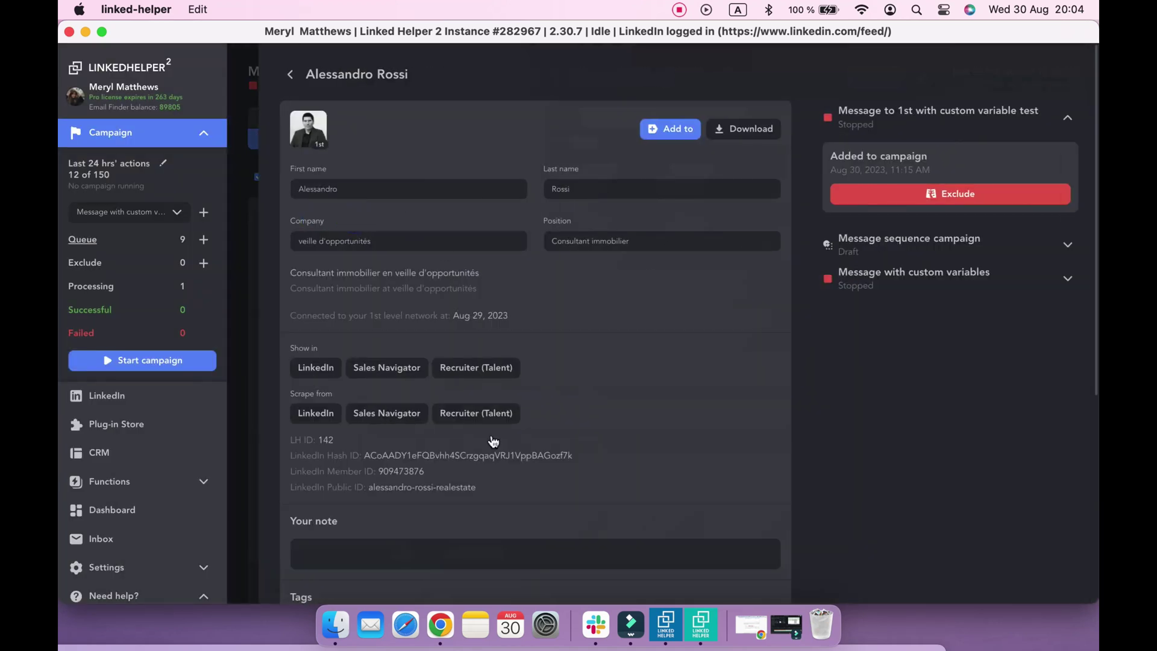
scroll(493, 442, "down", 5)
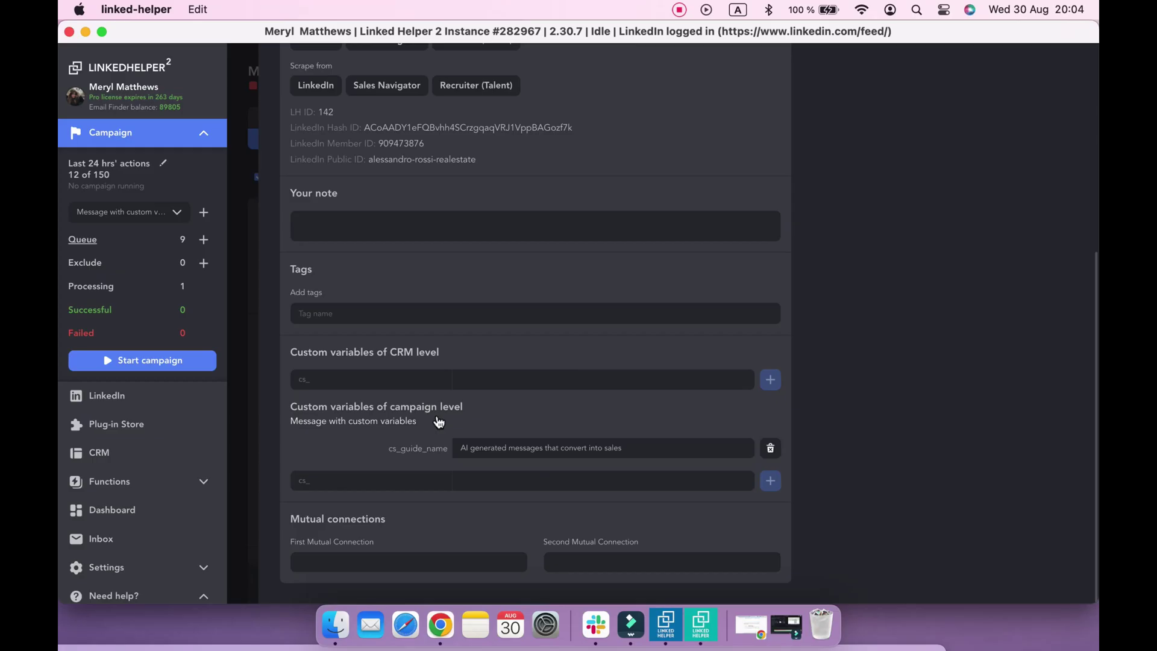
scroll(503, 268, "up", 5)
left_click(293, 83)
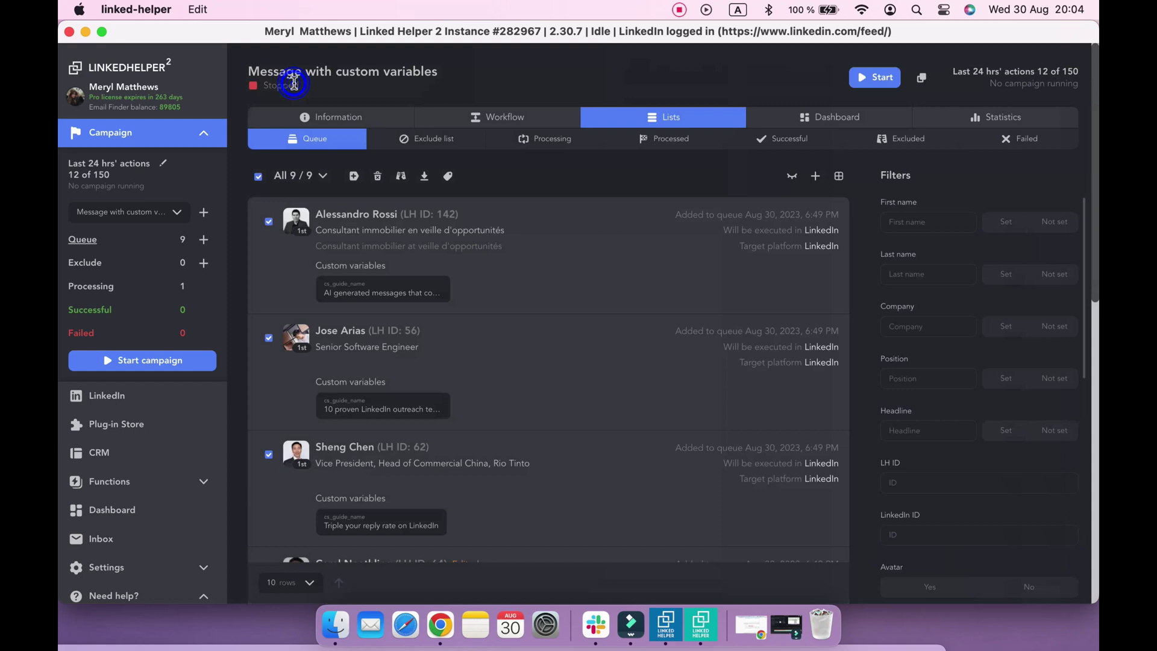
left_click(508, 117)
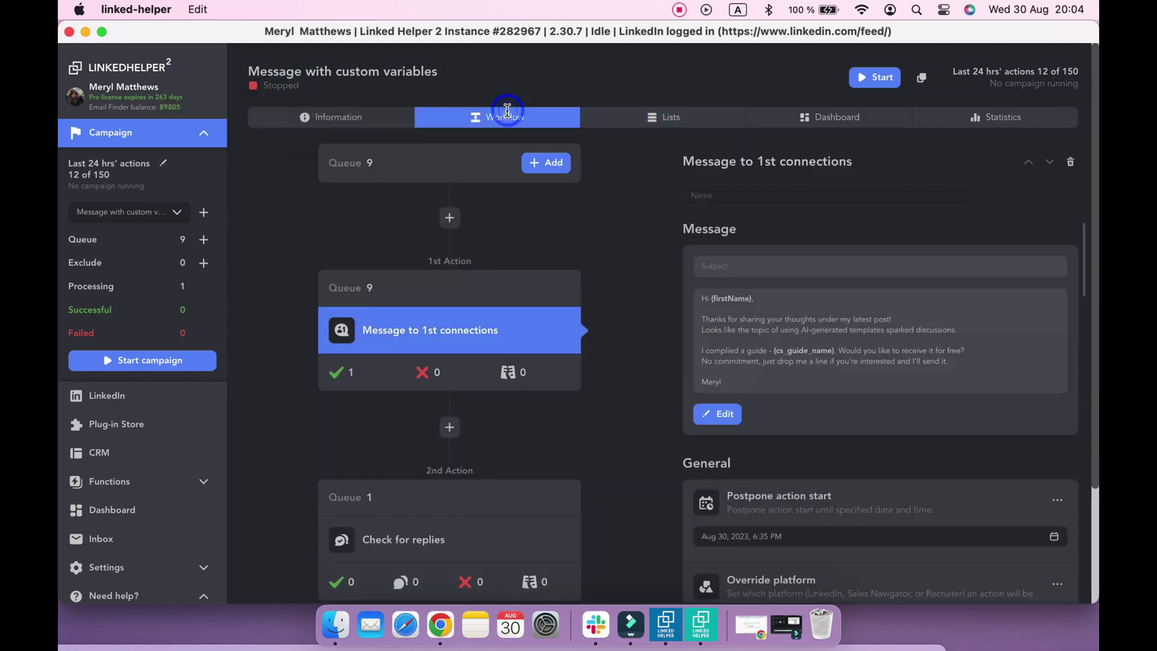
- Add a third Message to 1st connections action after Check for replies
scroll(608, 407, "down", 3)
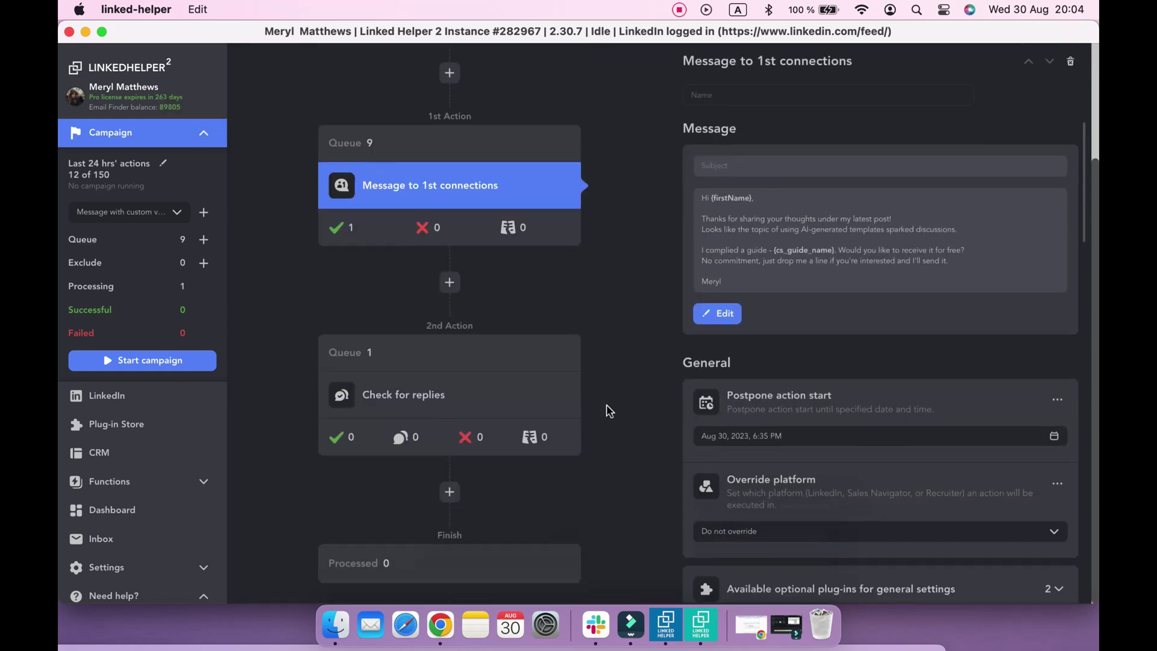
left_click(469, 491)
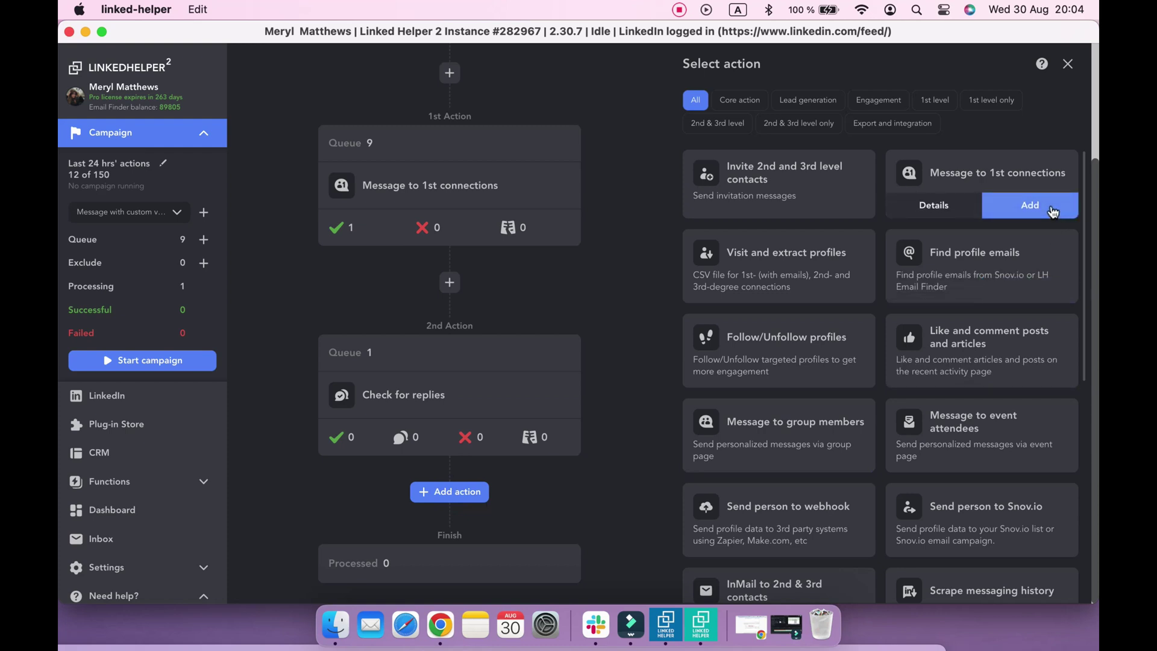
left_click(1030, 206)
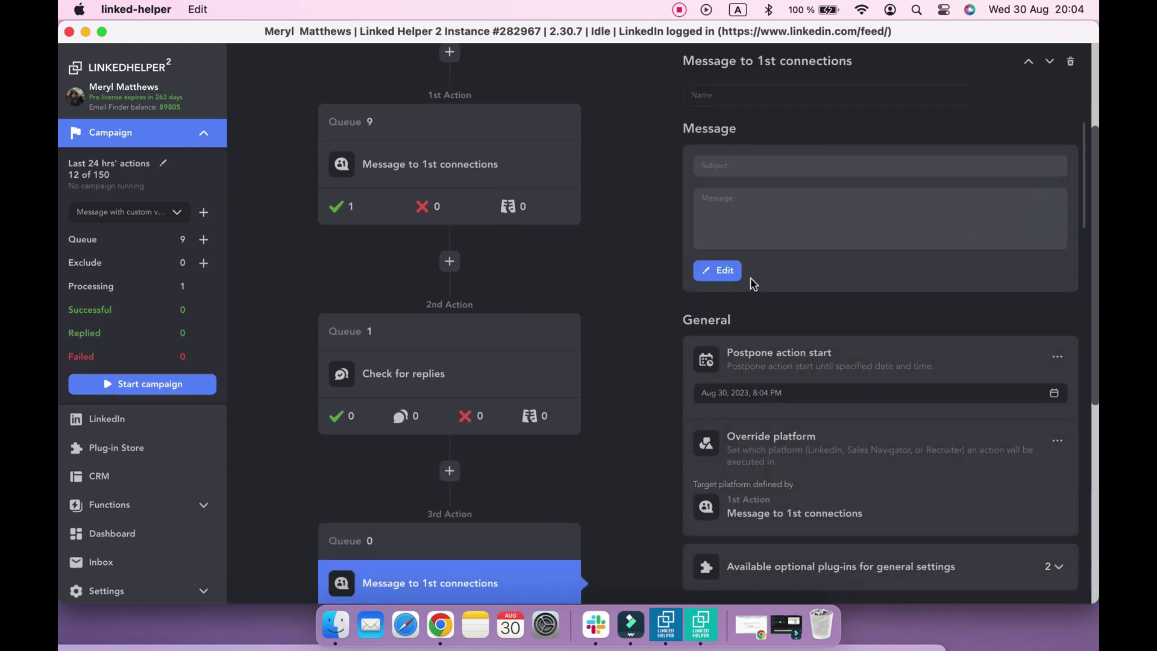
- Write and save the message 'Hi {firstName}, Did you like the guide - {cs_guide_name}?'
left_click(720, 270)
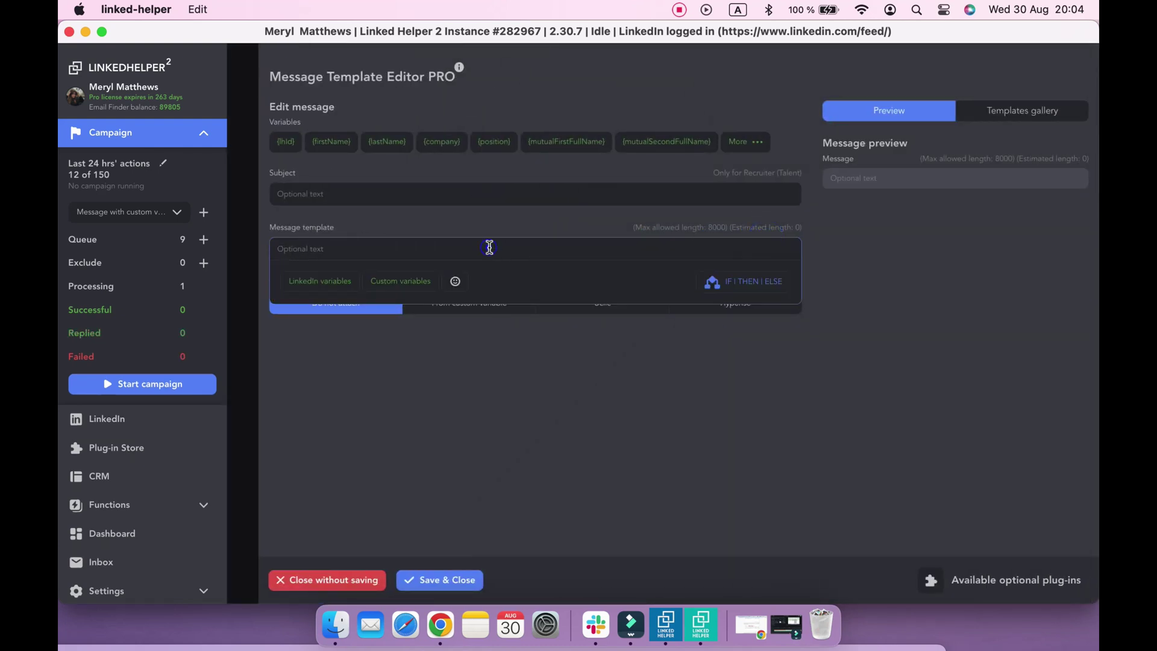
type("Hi {firstName},")
key("Return")
type("Did you like the guide")
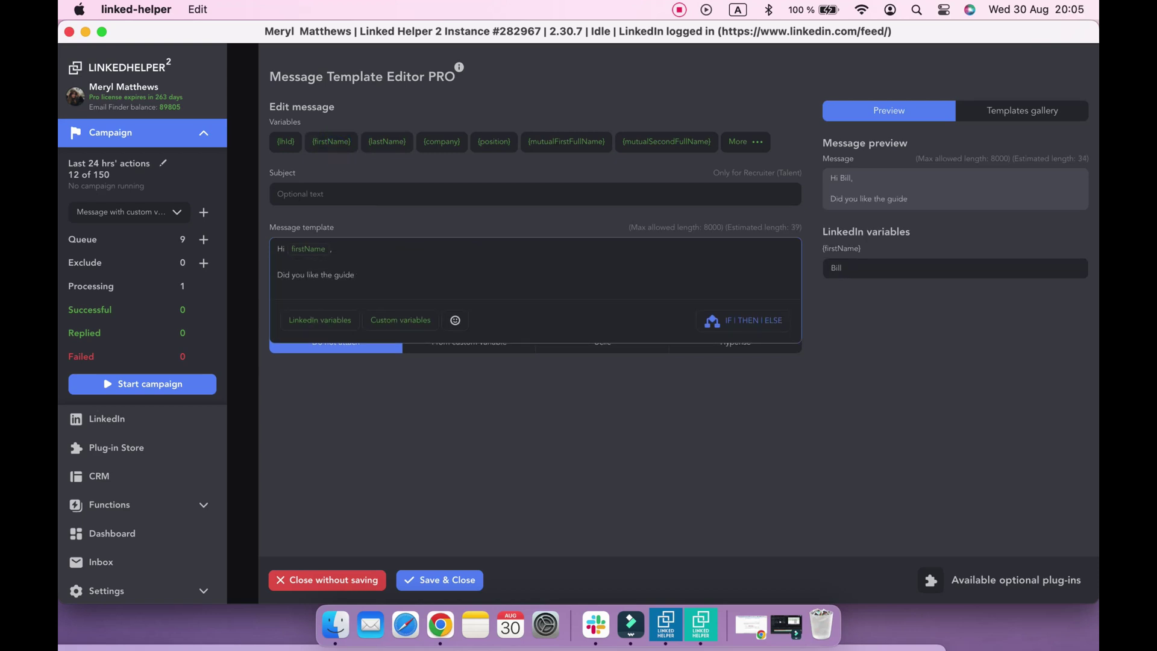
type(" -")
left_click(400, 320)
left_click(411, 354)
type("?")
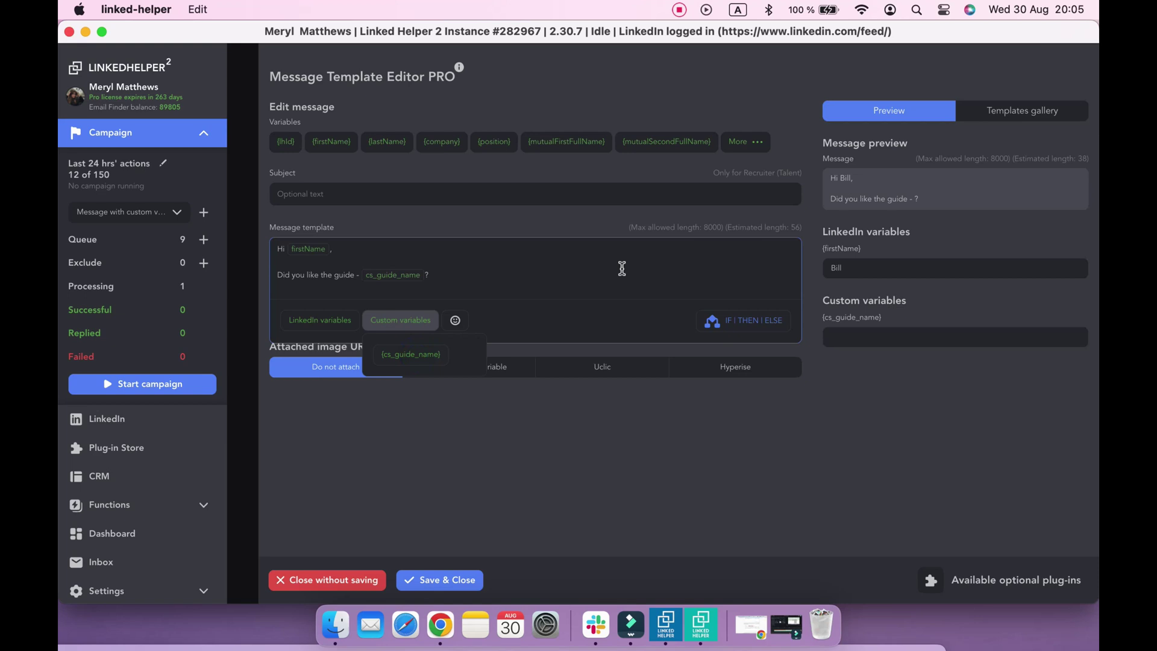
left_click(523, 290)
left_click(452, 580)
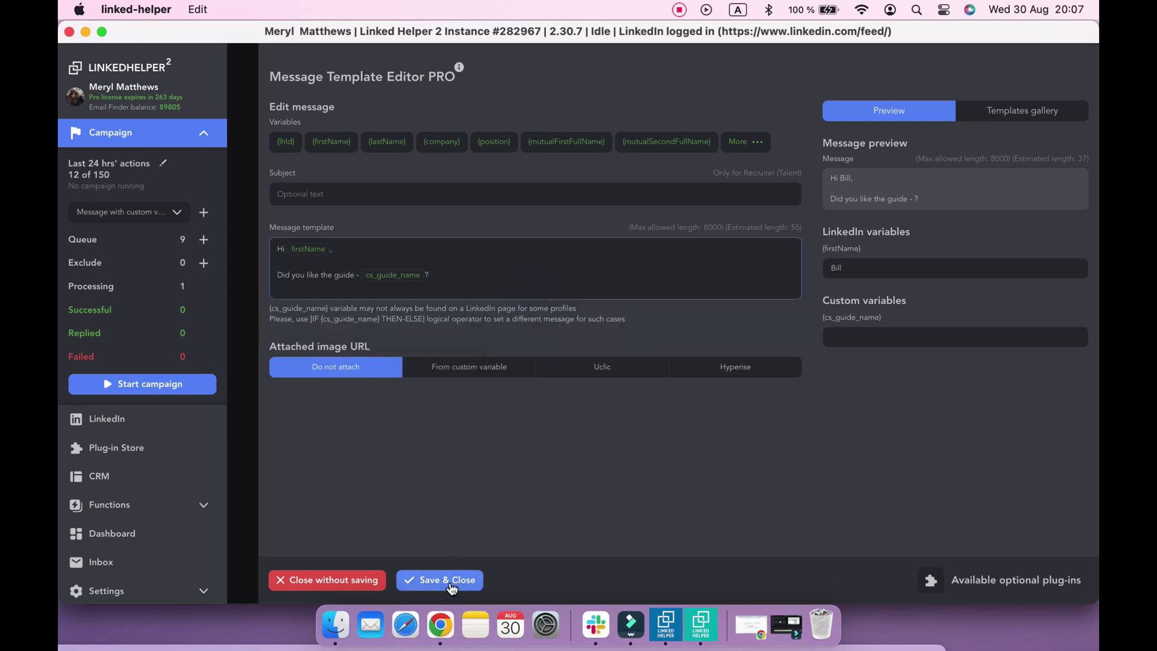
- Preview the new message for a profile queued in the third action
scroll(586, 422, "down", 3)
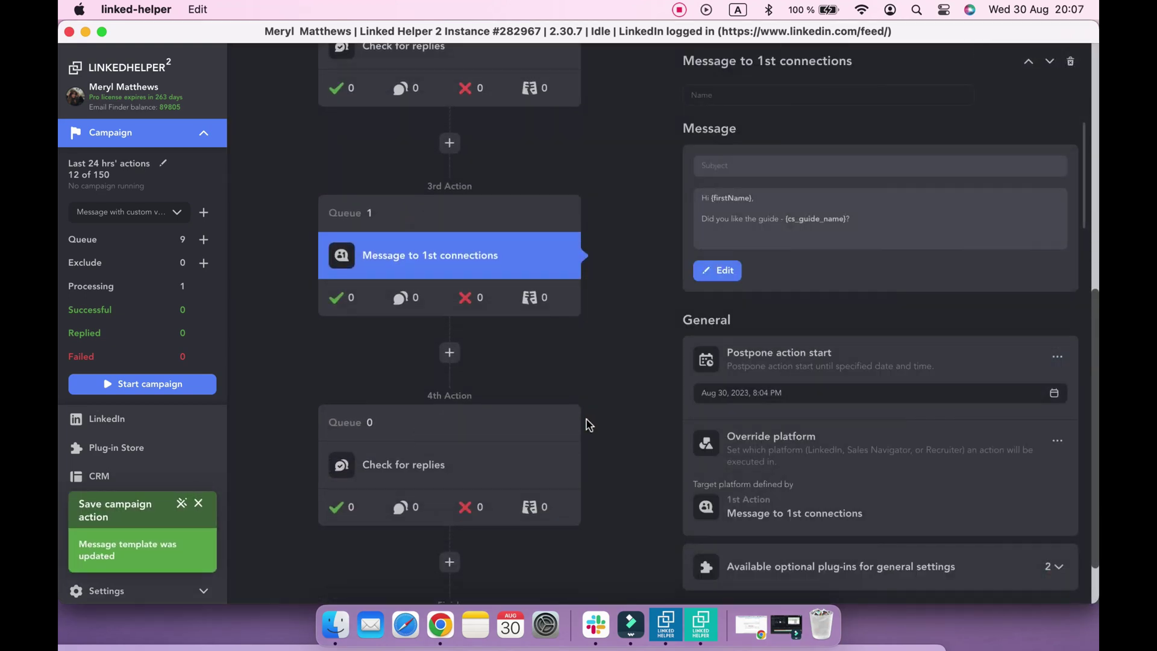
left_click(411, 214)
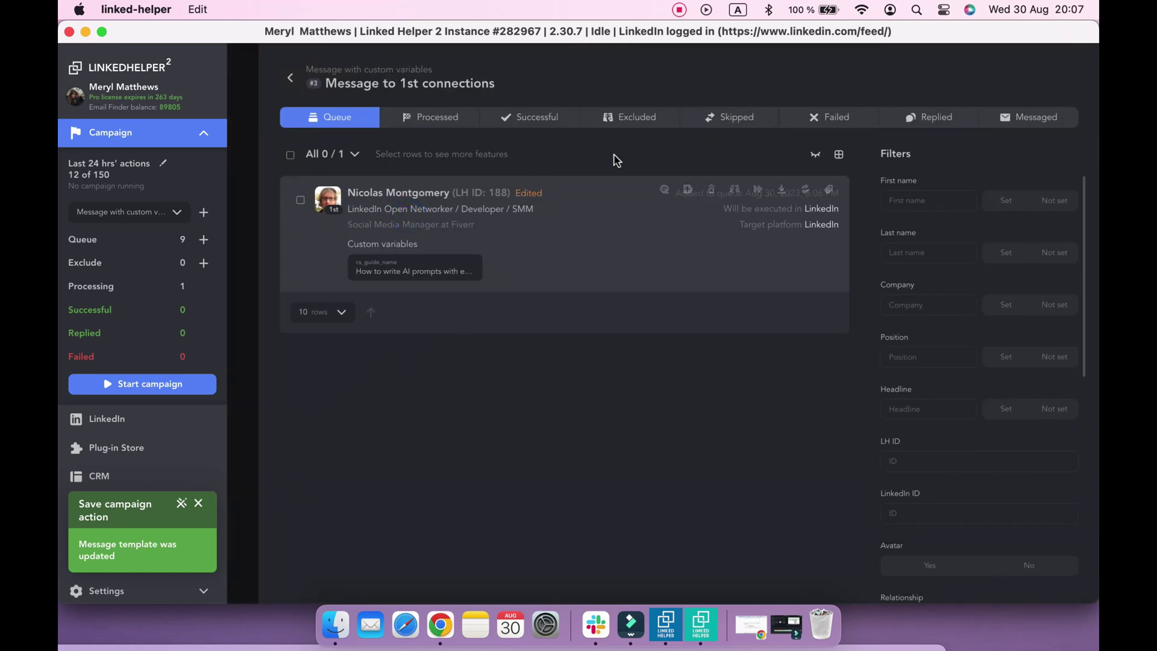
left_click(667, 188)
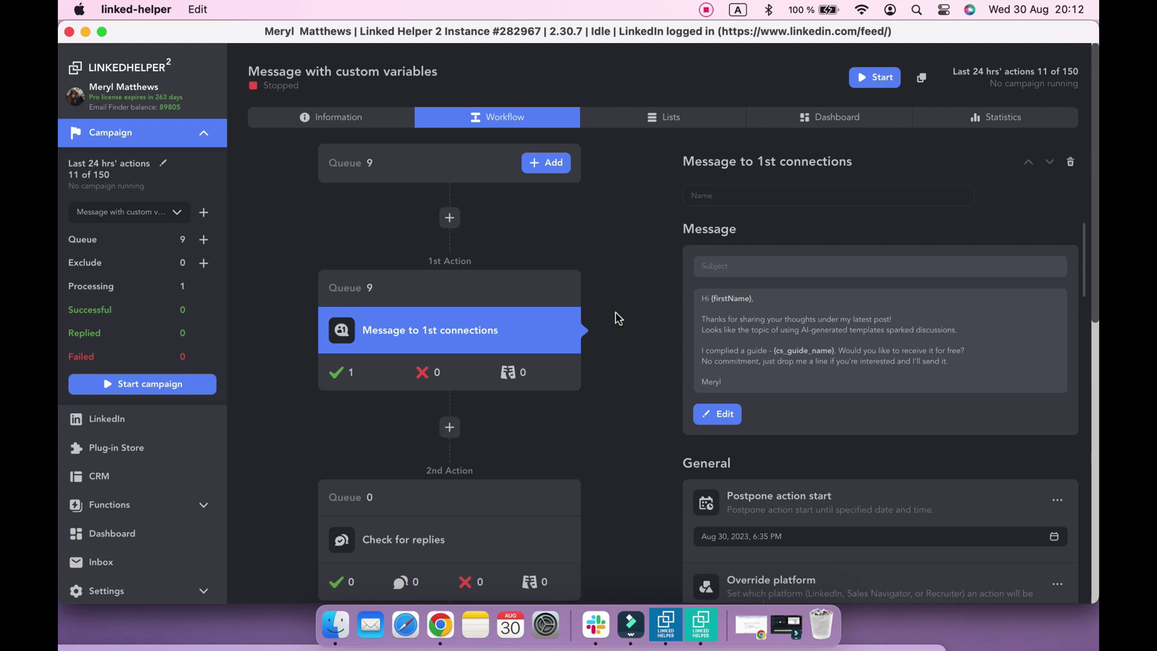
- Tag all nine profiles queued for the first message action with #guidename
left_click(441, 294)
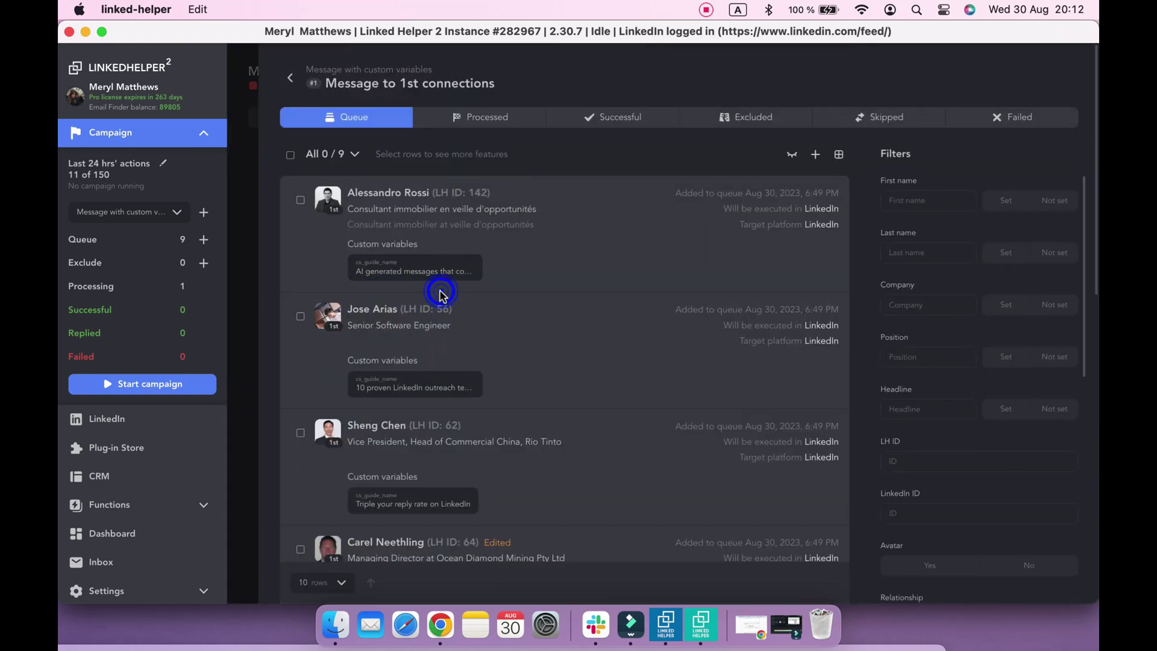
left_click(290, 155)
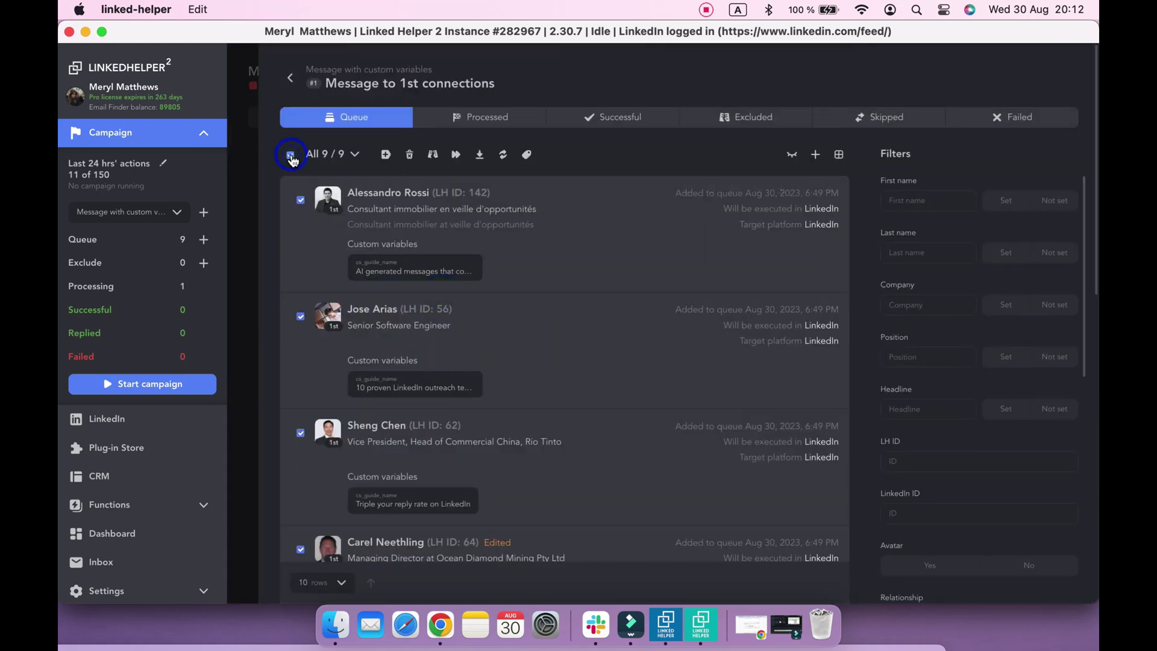
left_click(528, 155)
left_click(517, 287)
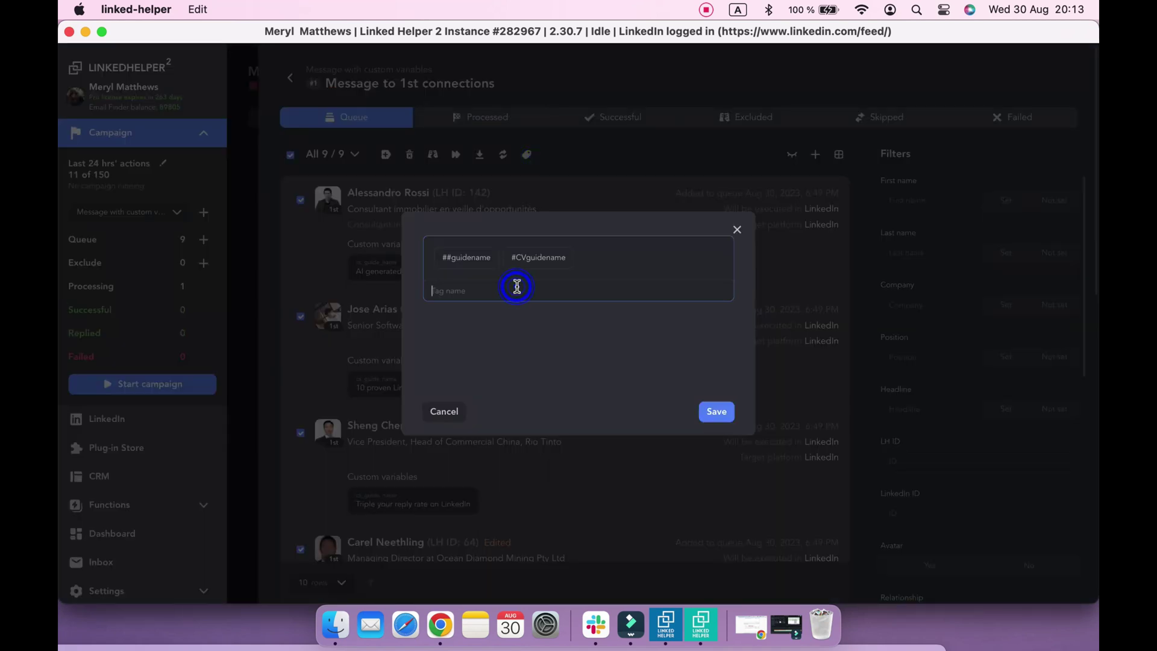
type("guidename")
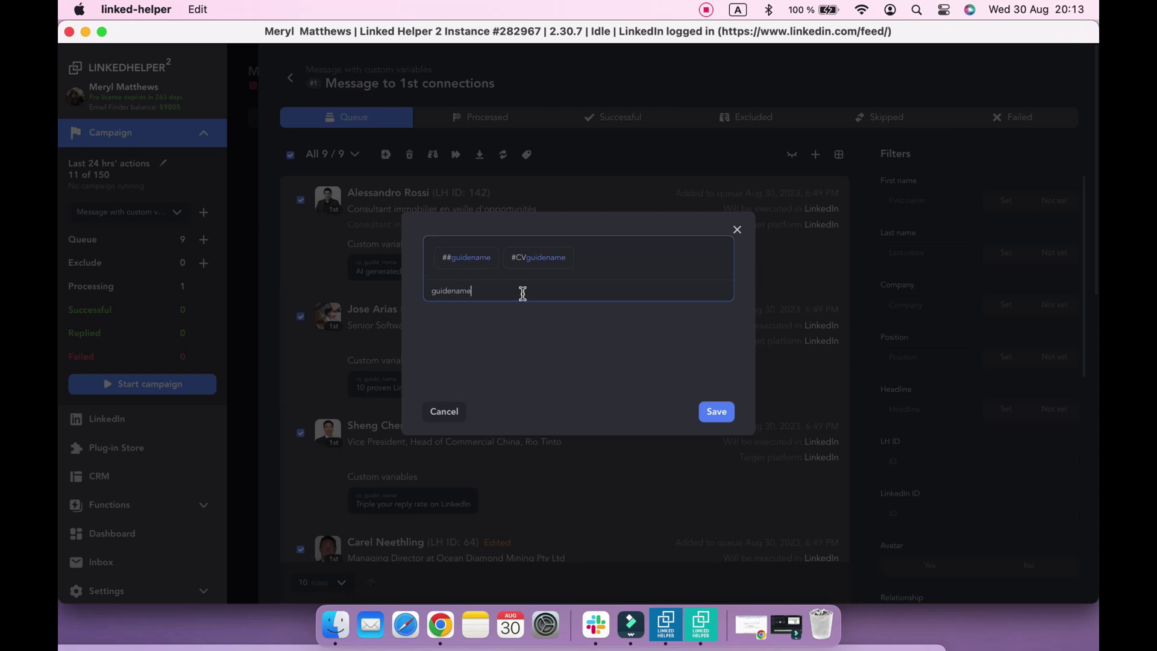
left_click(699, 409)
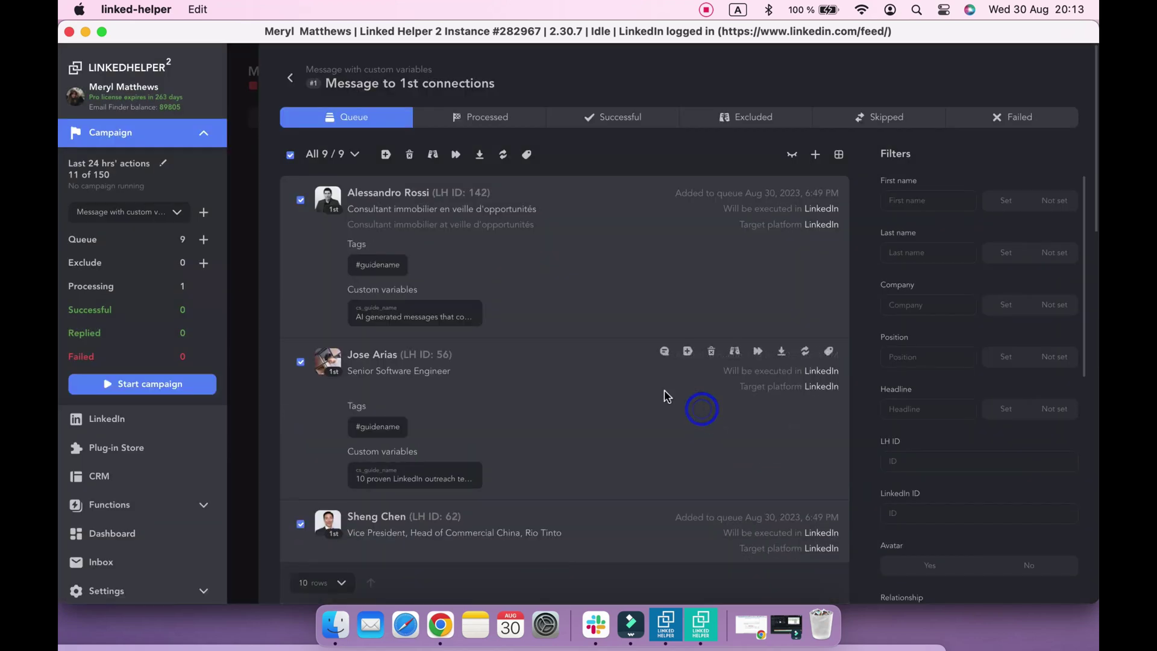
scroll(458, 374, "down", 3)
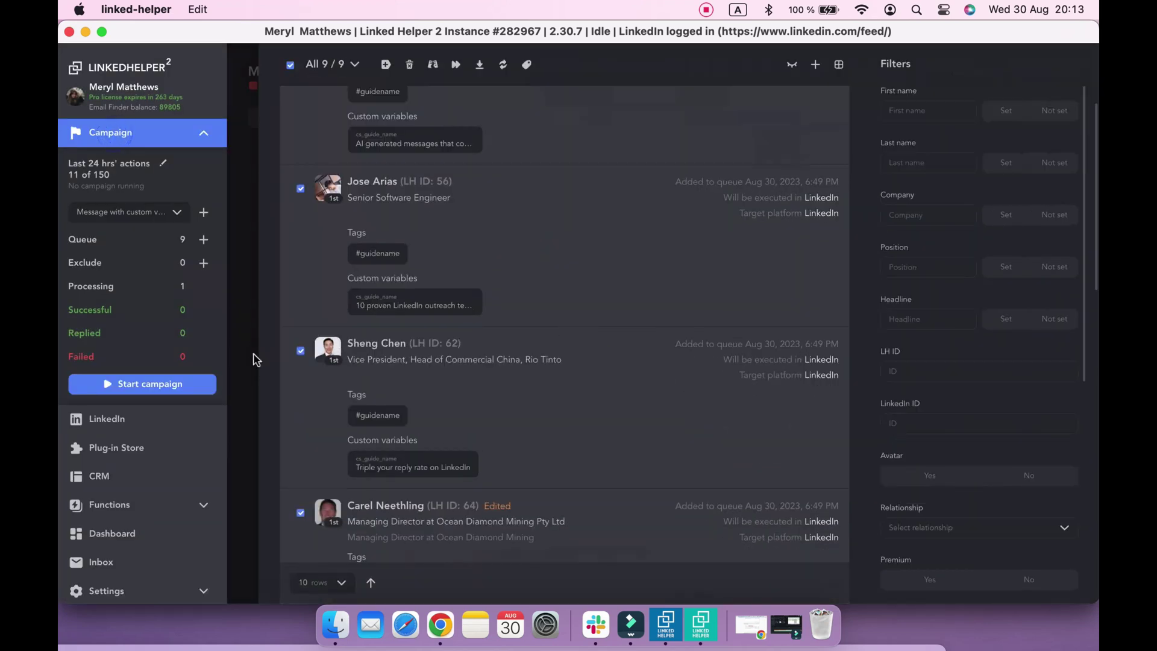
- From the CRM contact list, upload custom fields.csv with its Guide name column mapped to cs_guide_name
left_click(145, 482)
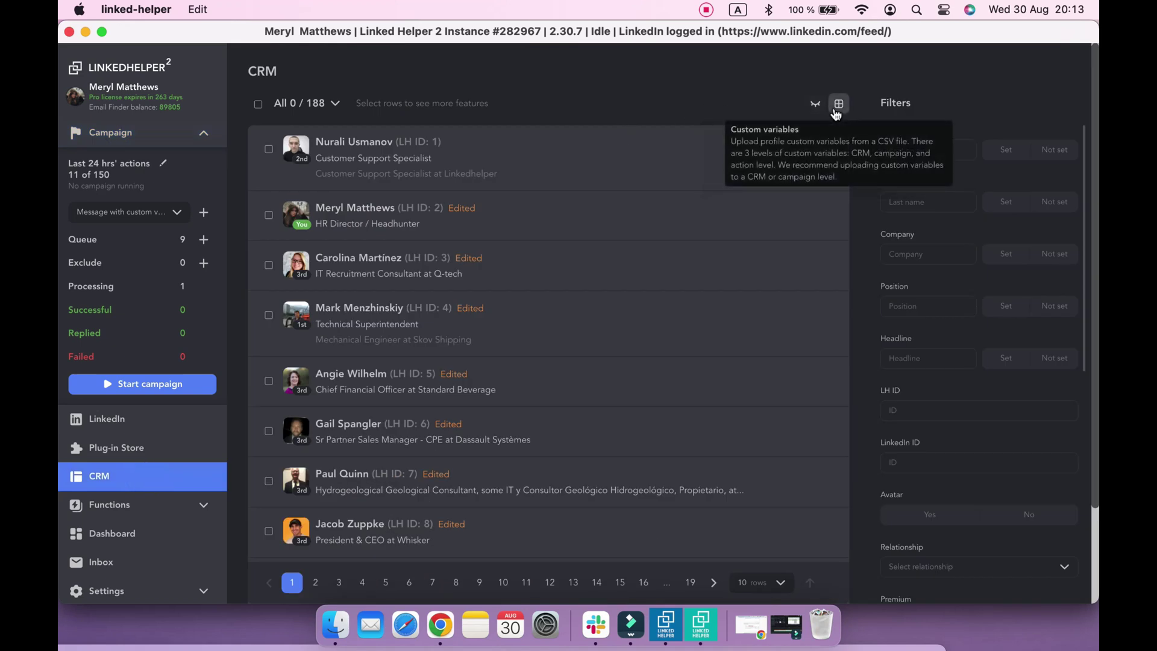
left_click(838, 106)
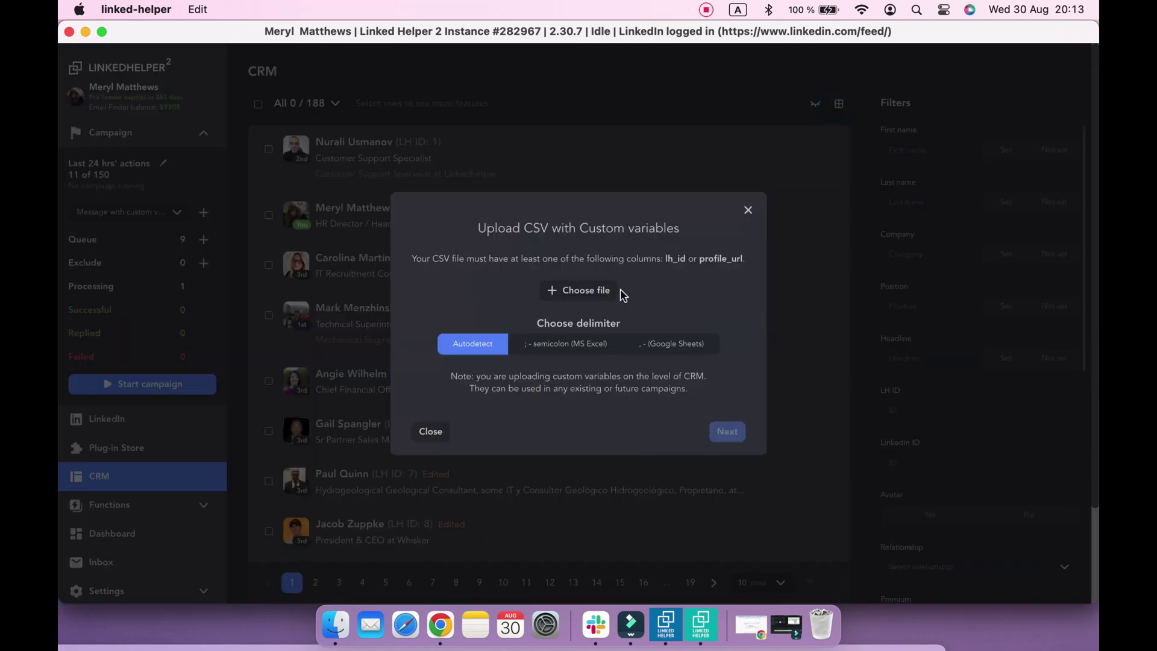
left_click(594, 290)
left_click(570, 161)
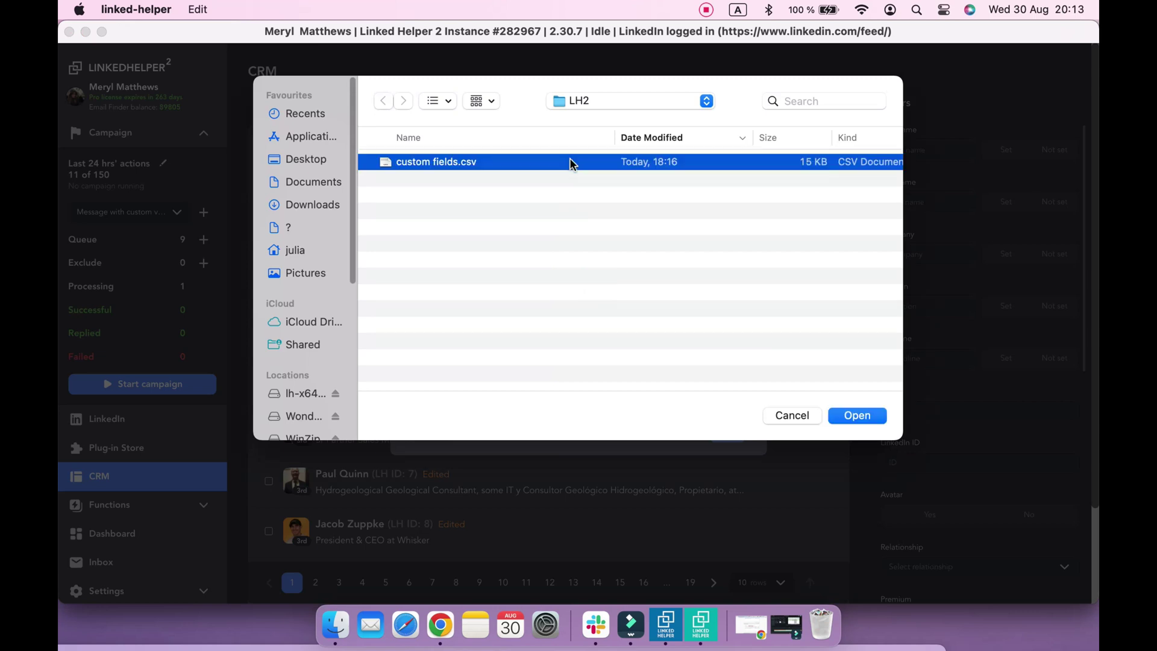
left_click(850, 418)
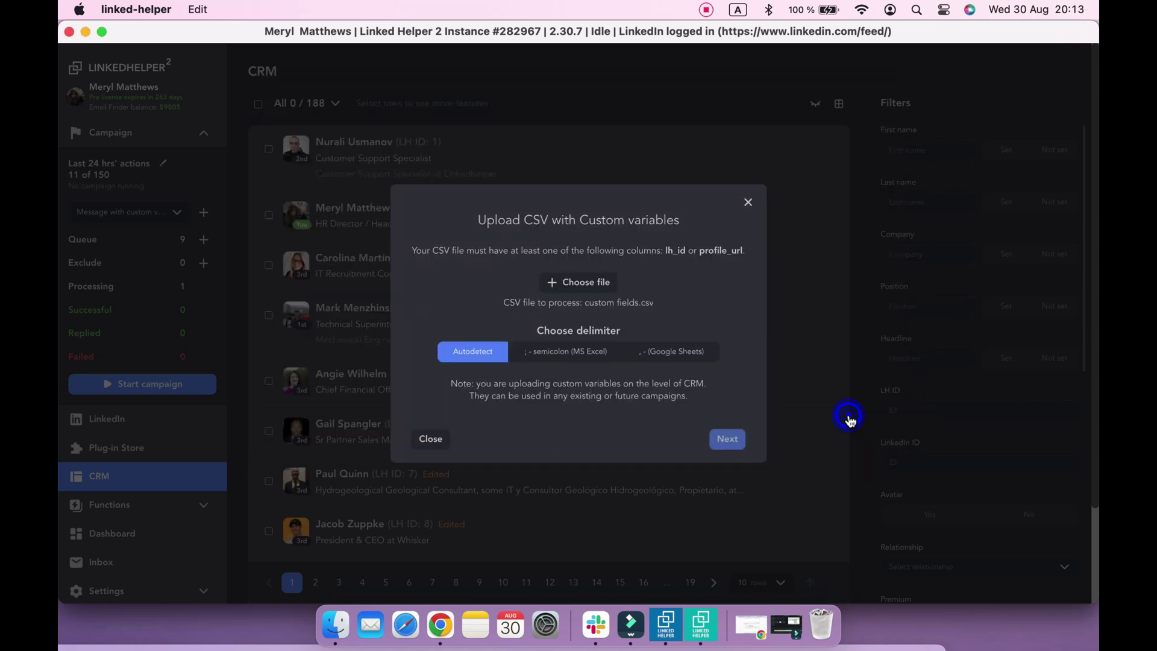
left_click(728, 440)
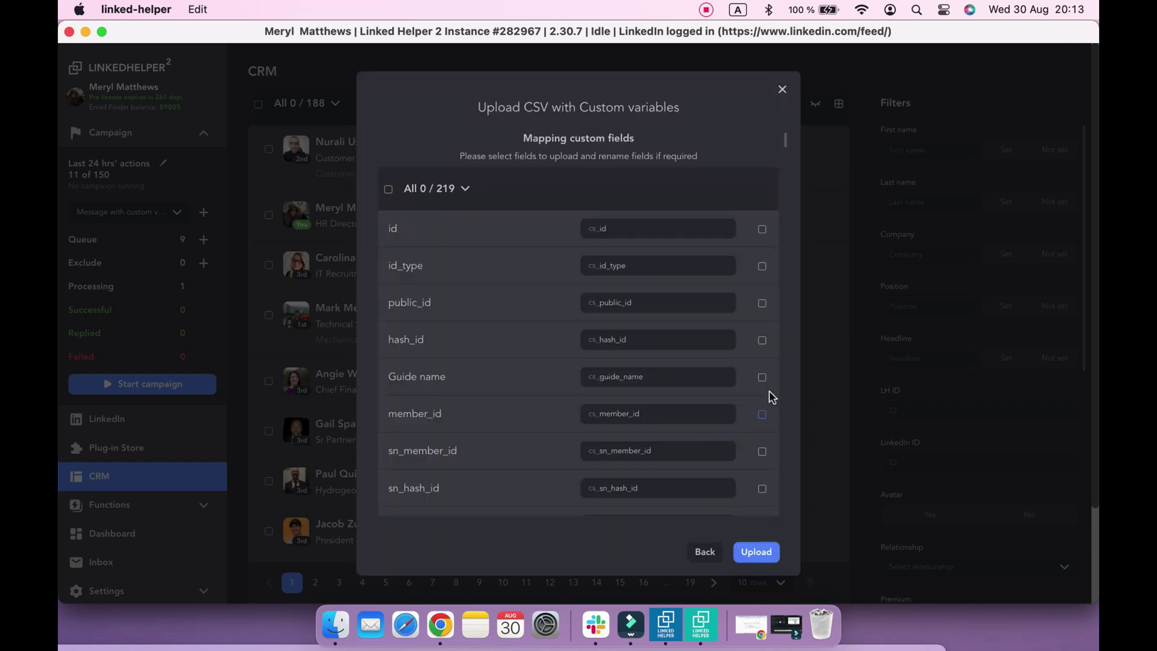
left_click(757, 552)
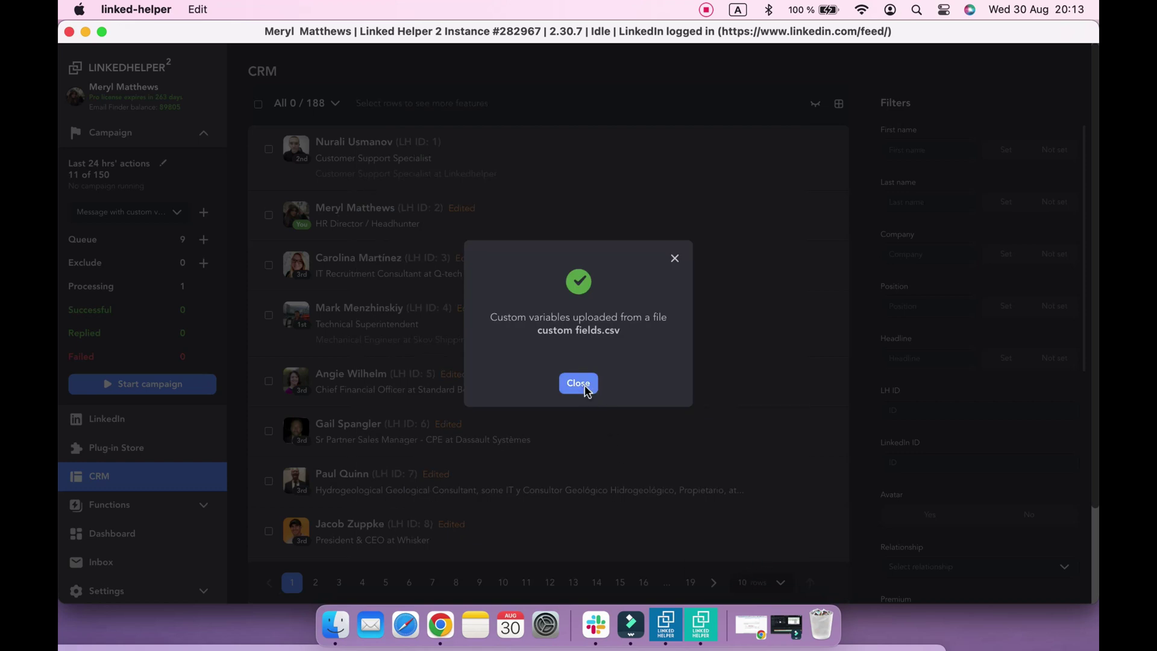
left_click(583, 383)
- Filter the CRM contacts by the #guidename tag
scroll(749, 419, "down", 3)
scroll(988, 428, "down", 3)
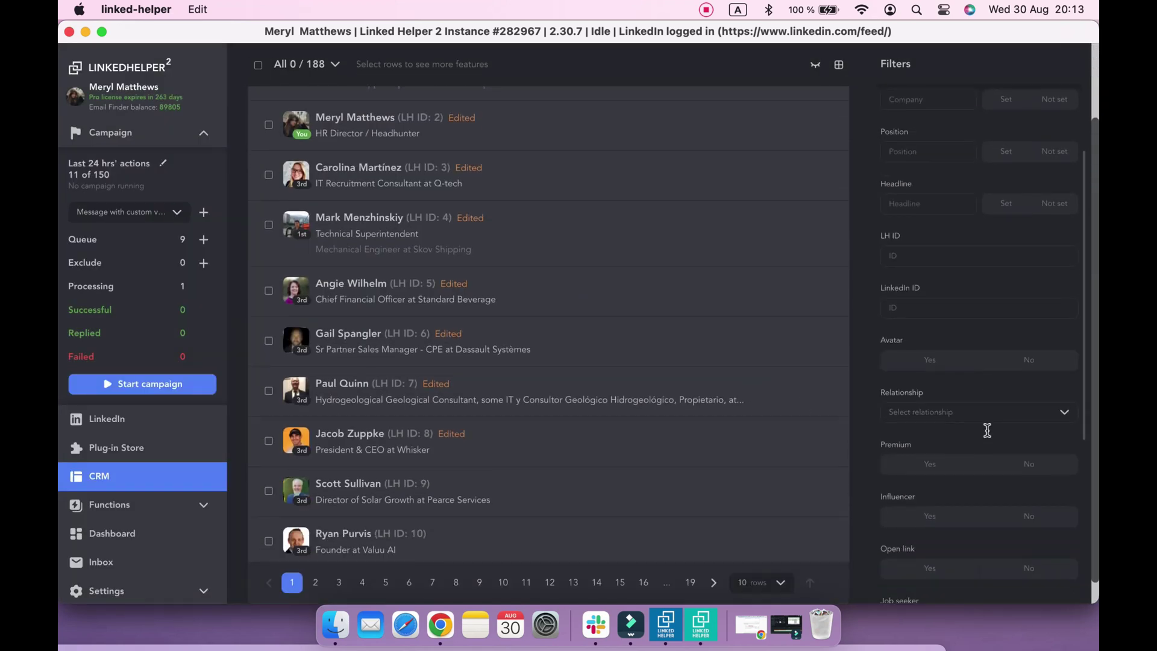
scroll(988, 430, "down", 5)
left_click(954, 392)
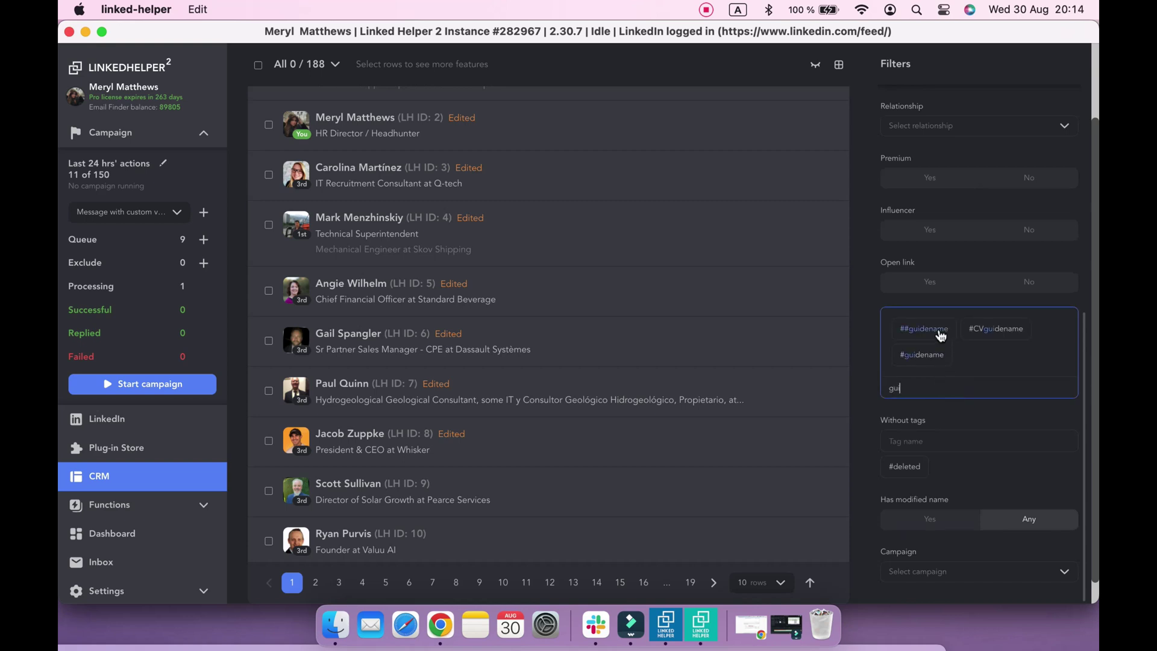
left_click(934, 359)
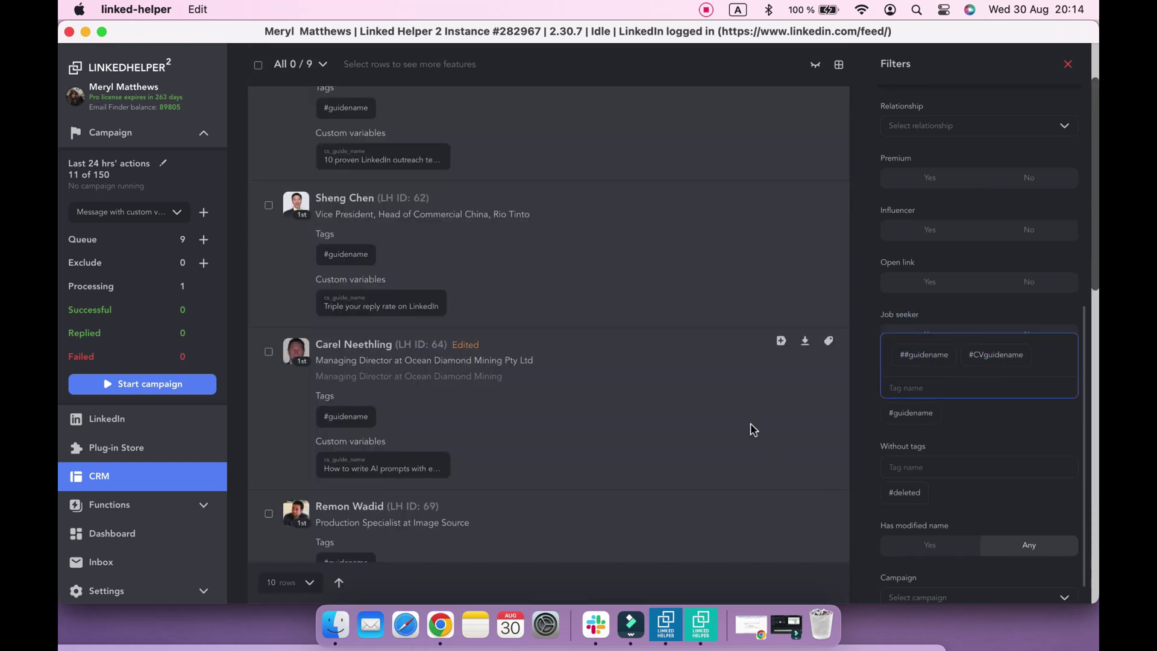
- Open the Ocean Diamond Mining contact's details to see its cs_guide_name value
scroll(754, 429, "up", 1)
scroll(625, 318, "down", 5)
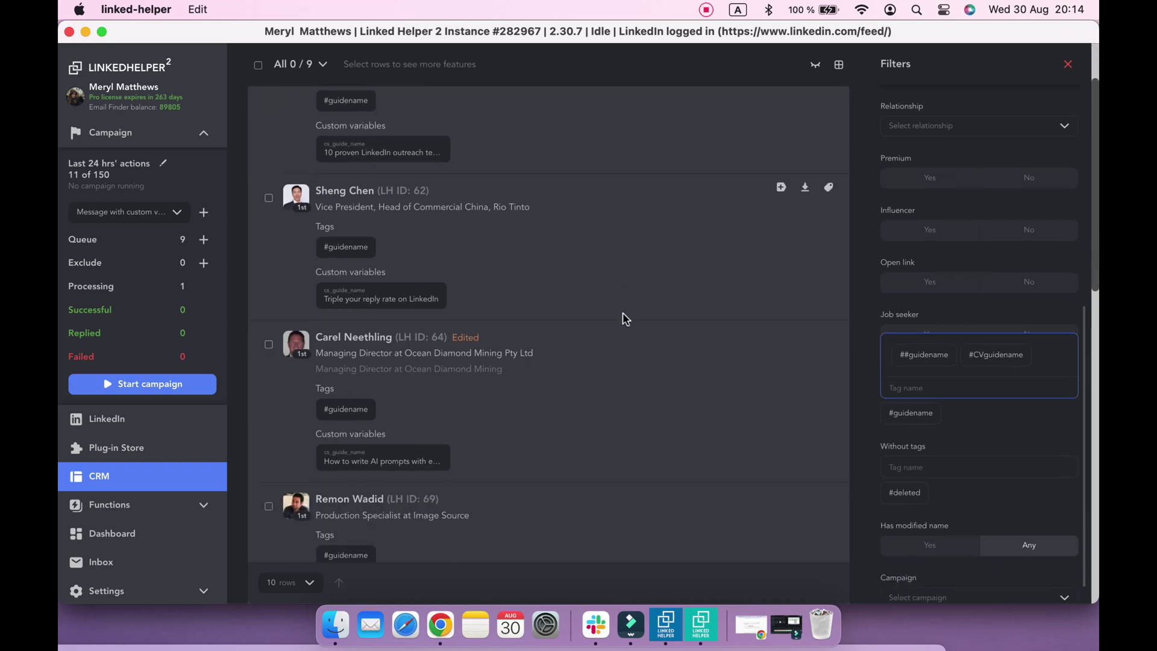
scroll(625, 318, "down", 2)
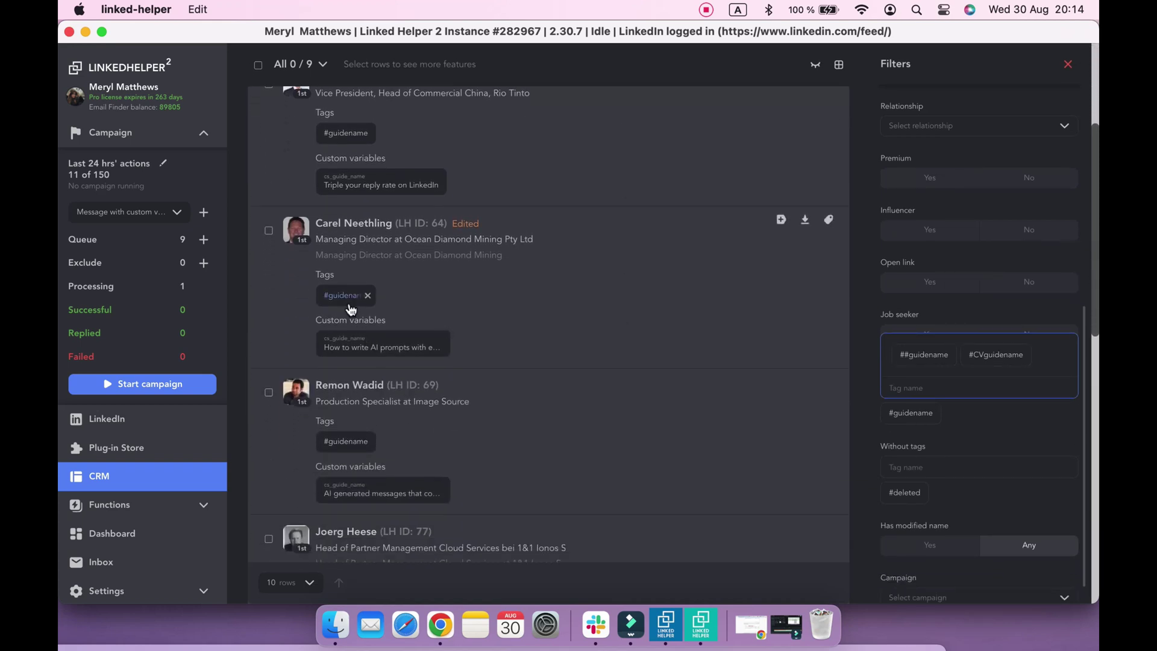
left_click(353, 224)
scroll(447, 383, "down", 5)
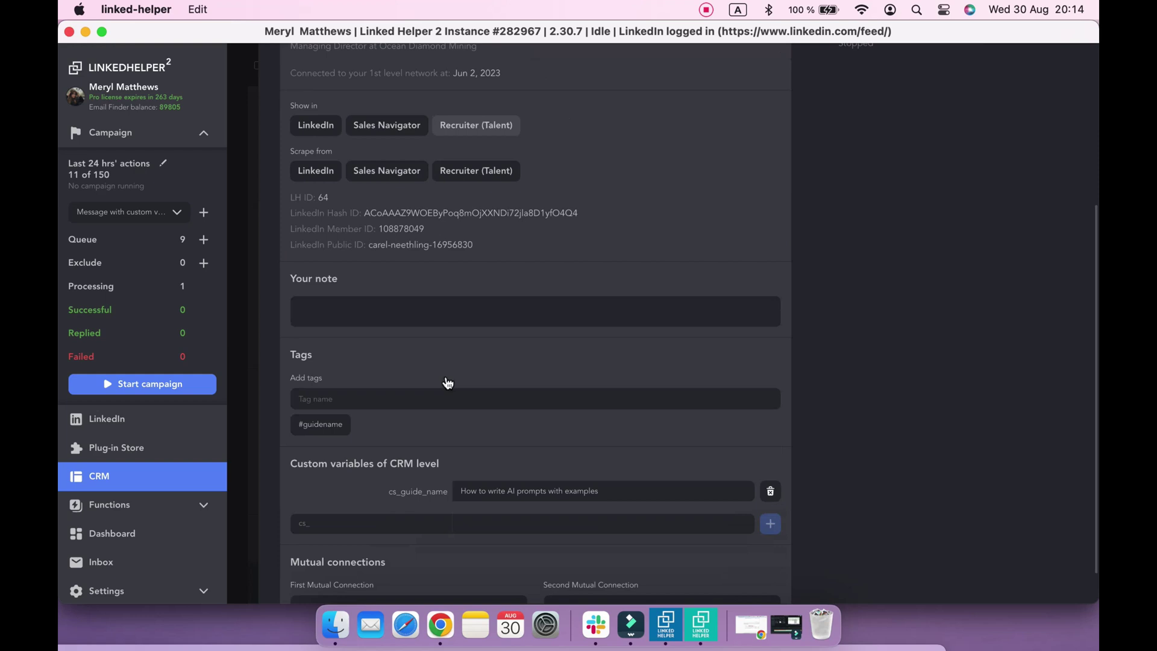
scroll(446, 383, "down", 2)
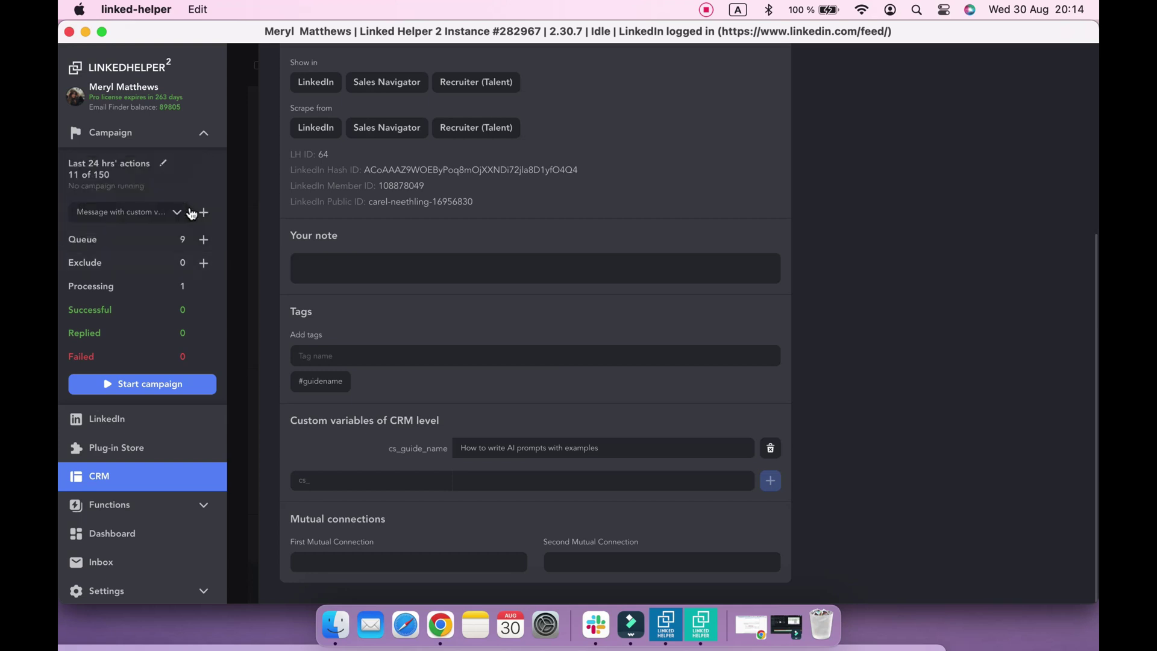
- Switch to the Message sequence campaign and view the 9 profiles queued for its first action
left_click(179, 215)
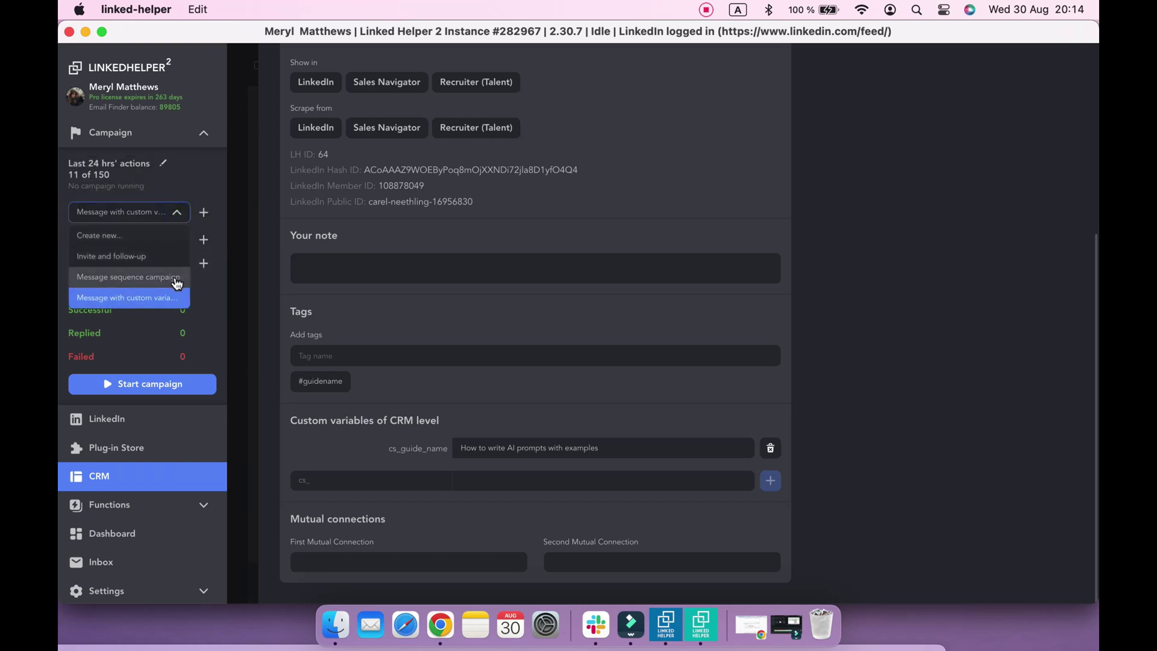
left_click(176, 280)
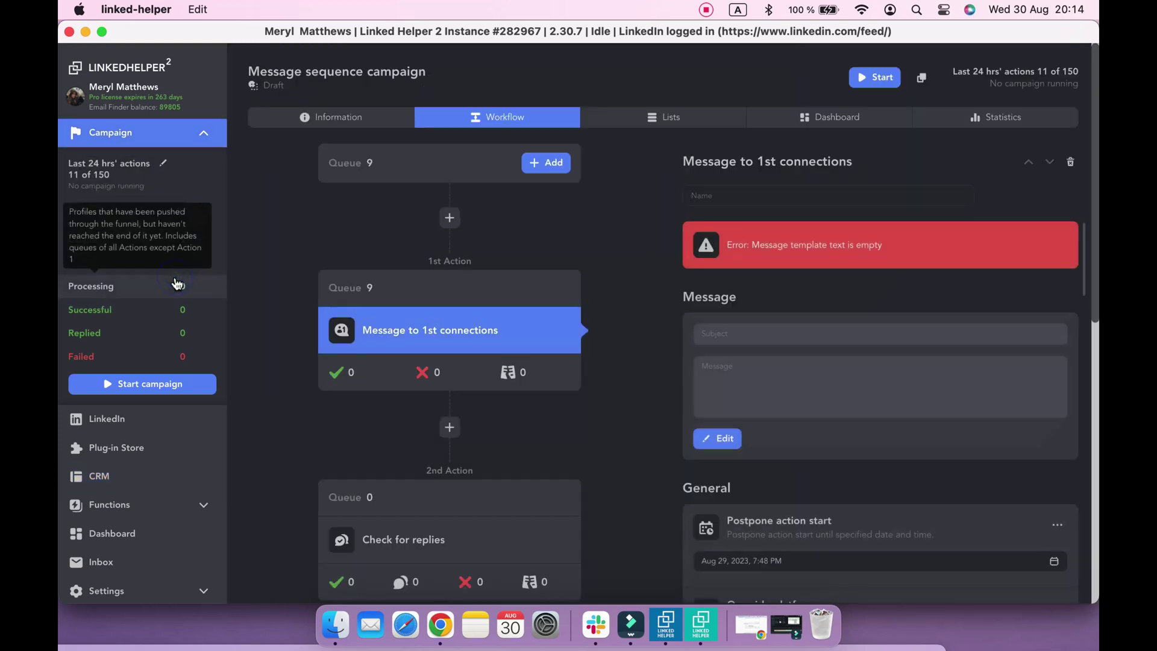
left_click(350, 288)
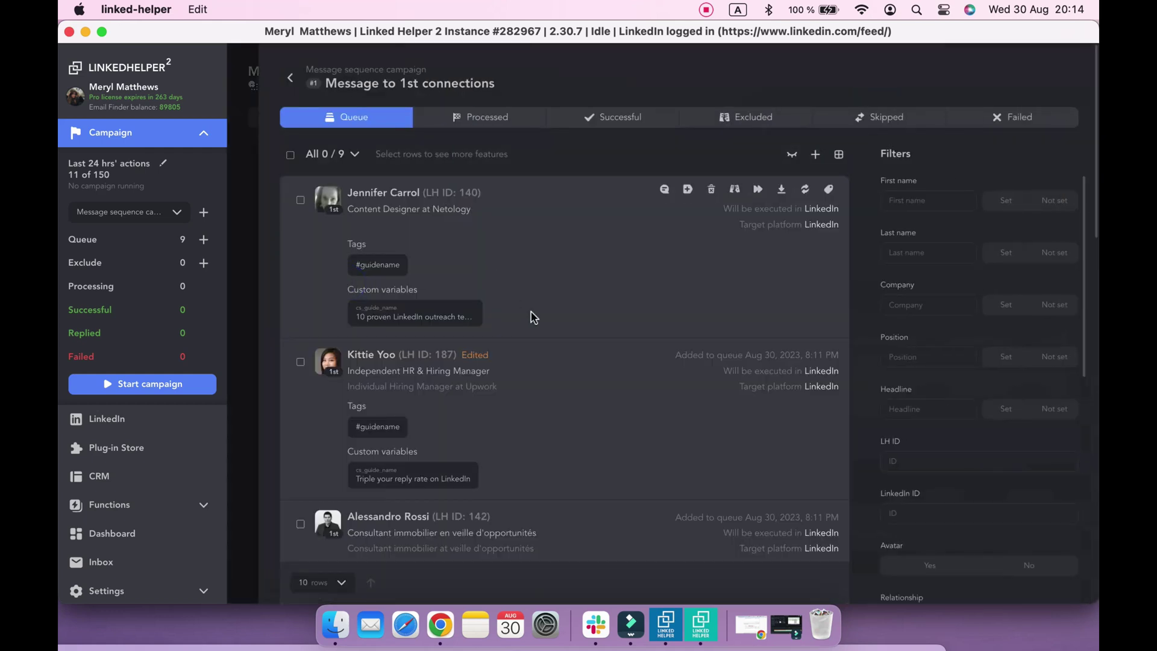
scroll(533, 317, "down", 5)
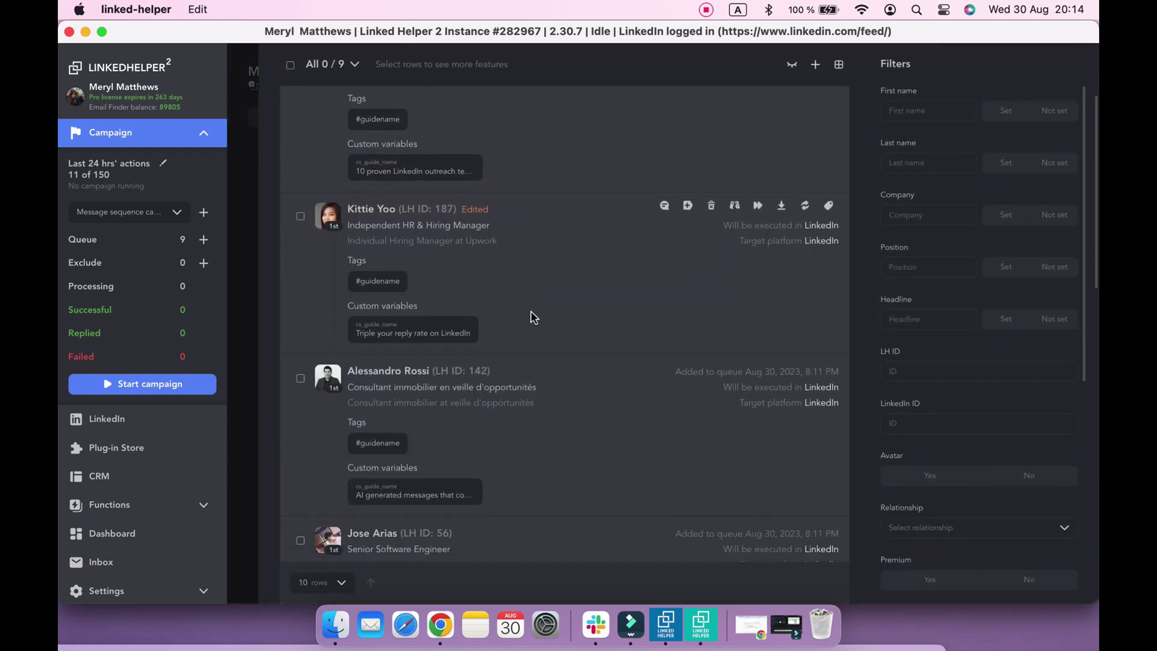
scroll(533, 317, "down", 4)
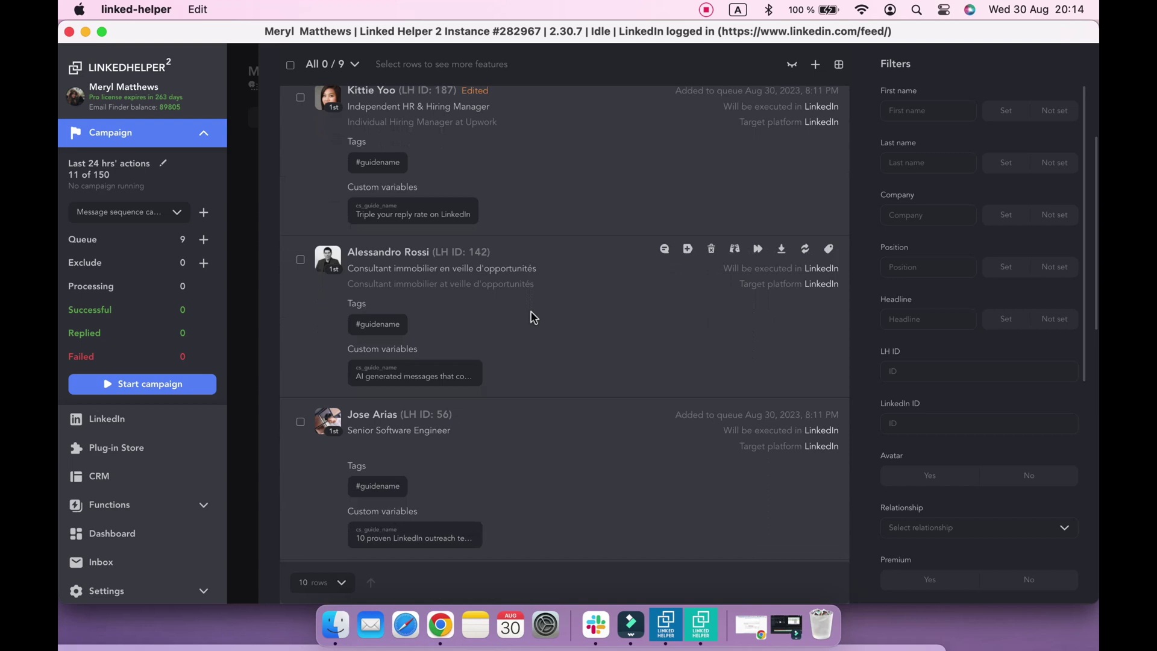
scroll(533, 317, "down", 1)
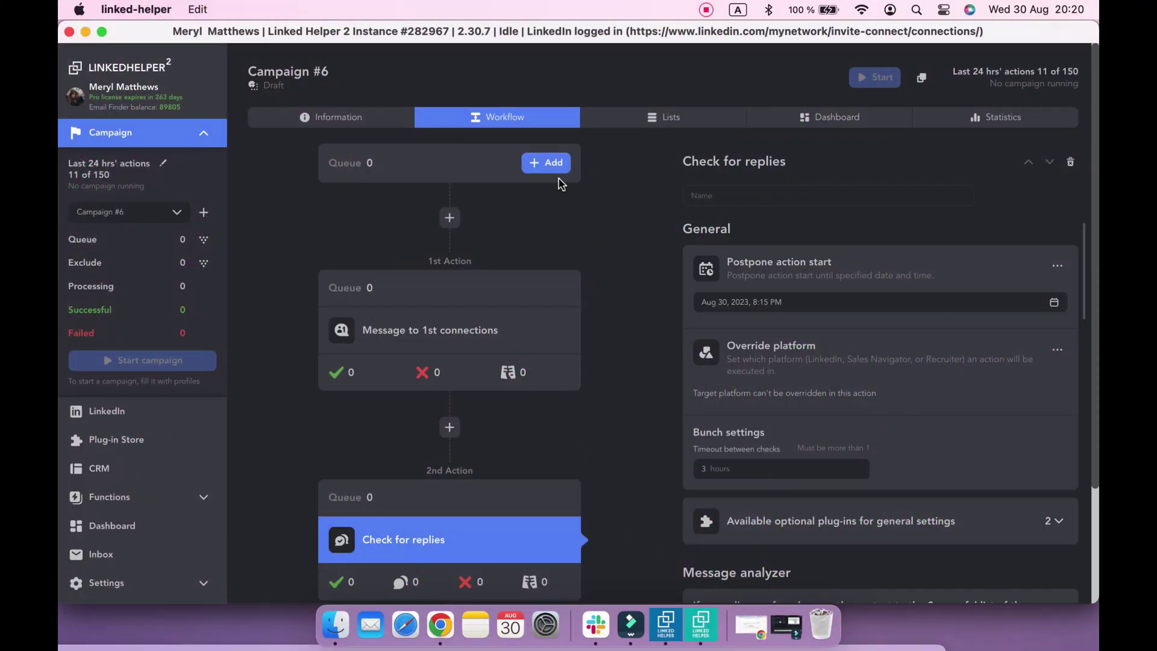
- Import profile URLs from custom fields.csv into Campaign #6, adding 10 new profiles
left_click(549, 164)
left_click(528, 118)
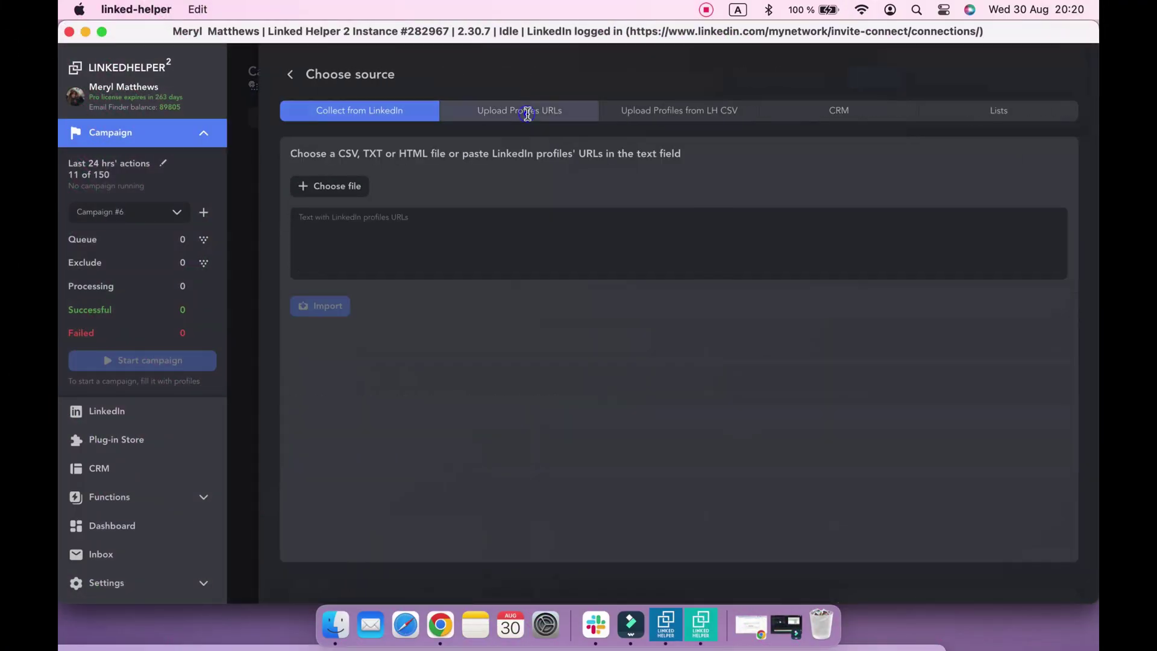
left_click(356, 190)
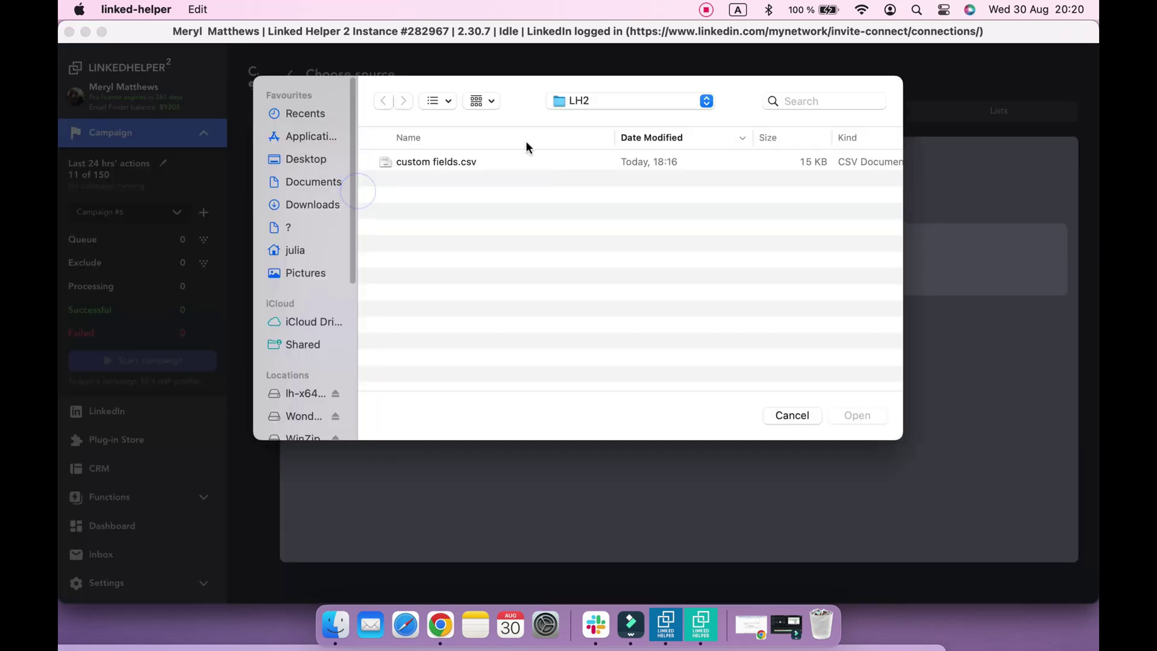
left_click(531, 155)
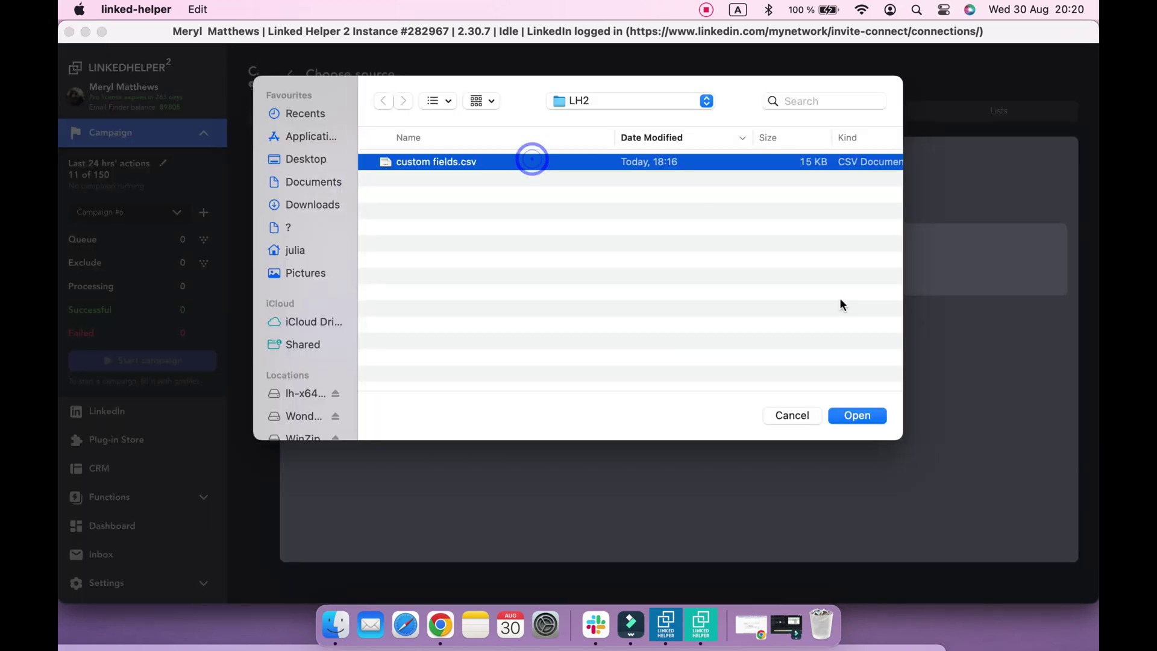
left_click(860, 415)
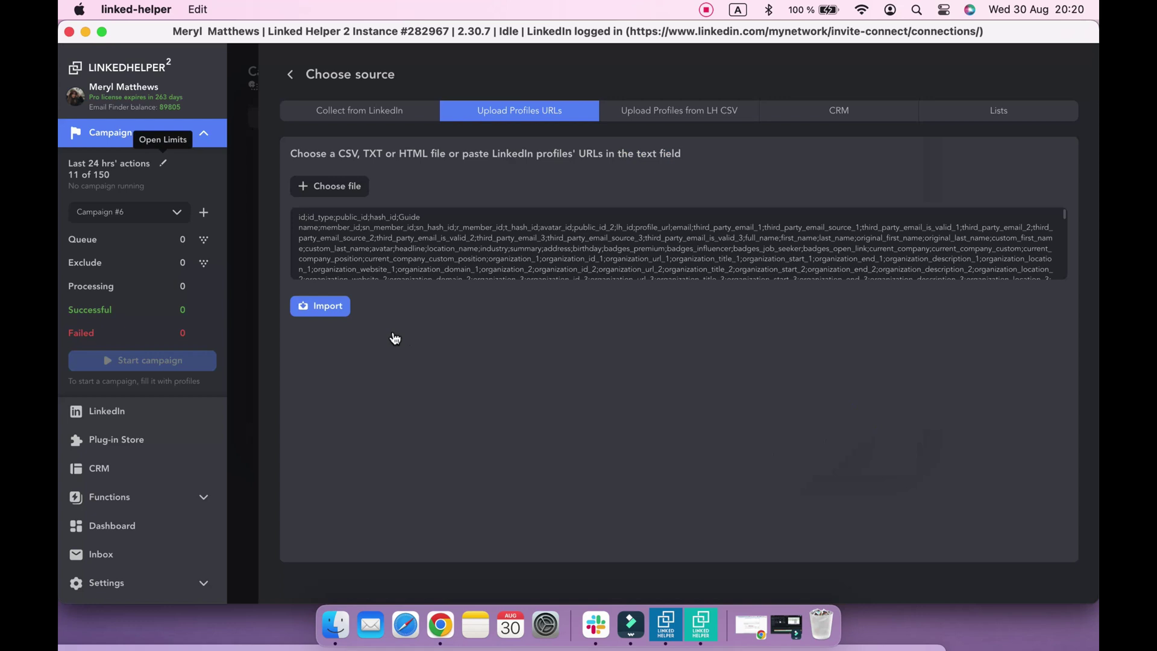
left_click(338, 308)
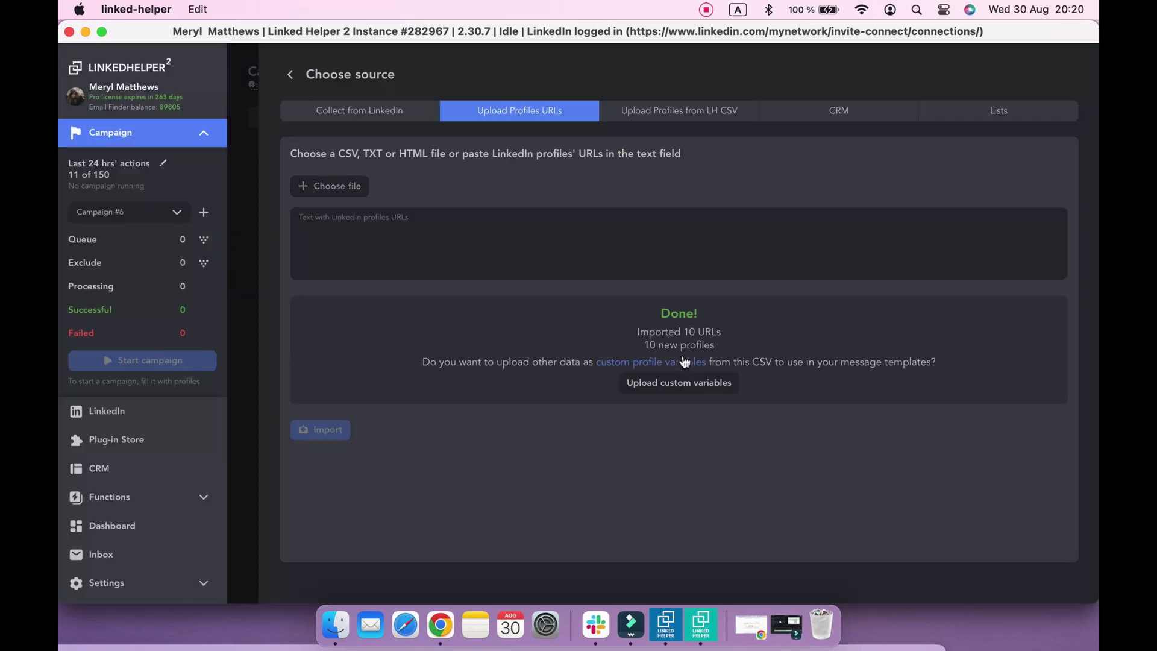
- Start uploading custom fields.csv as campaign variables with Autodetect and scroll the column mapping list
left_click(680, 386)
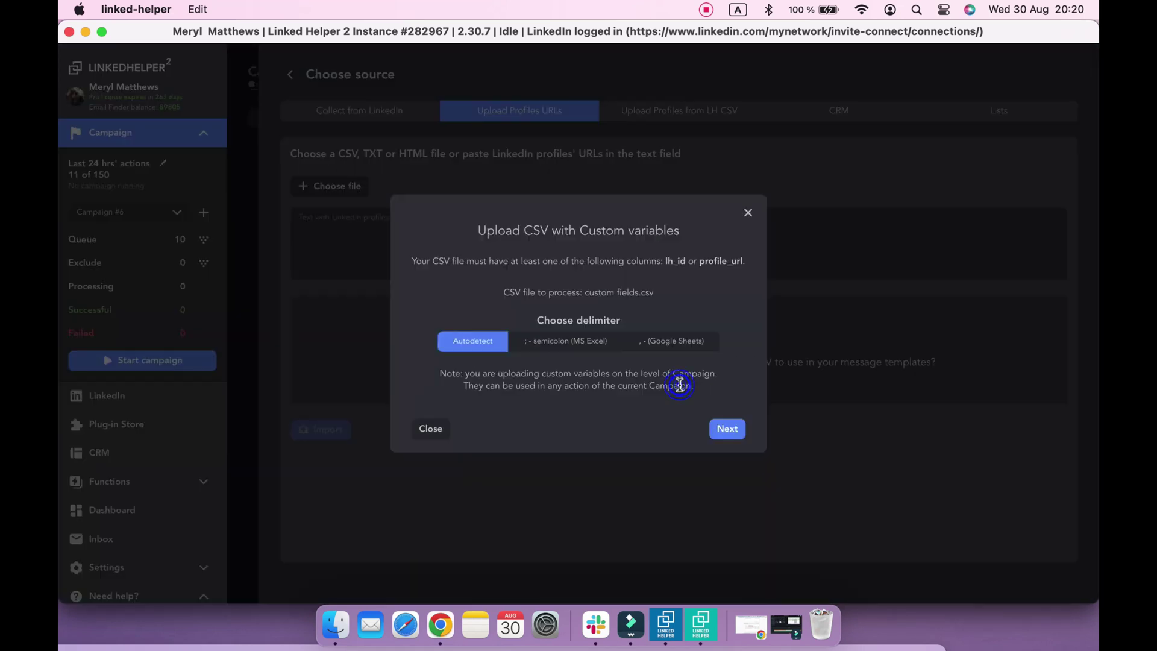
left_click(726, 432)
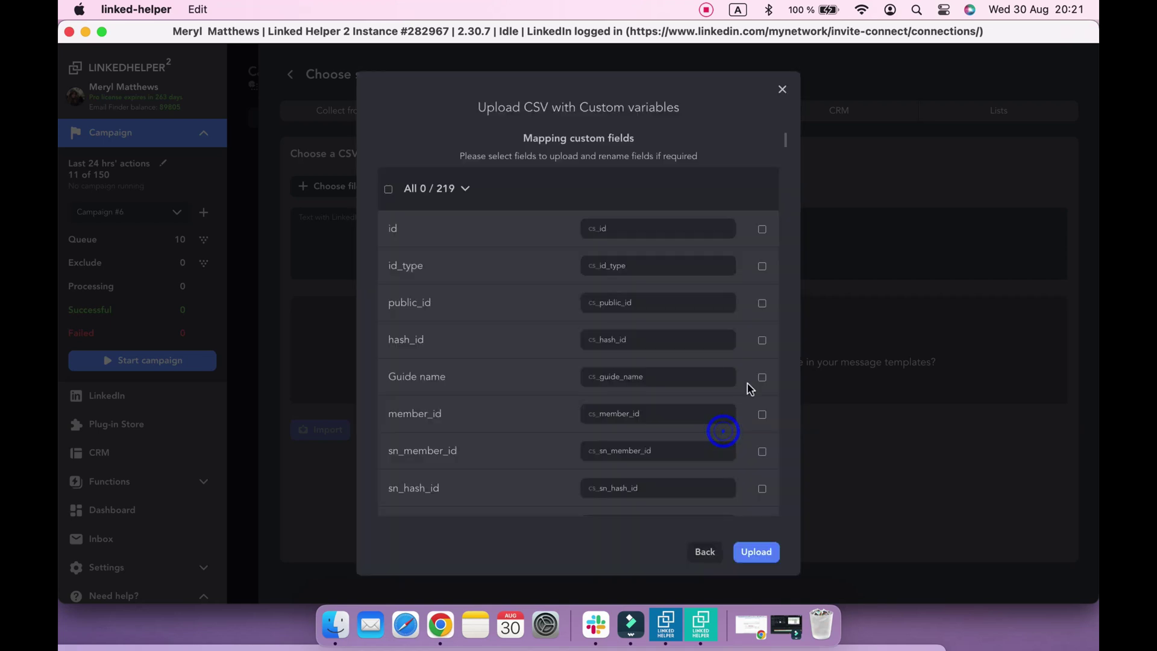
scroll(765, 338, "down", 10)
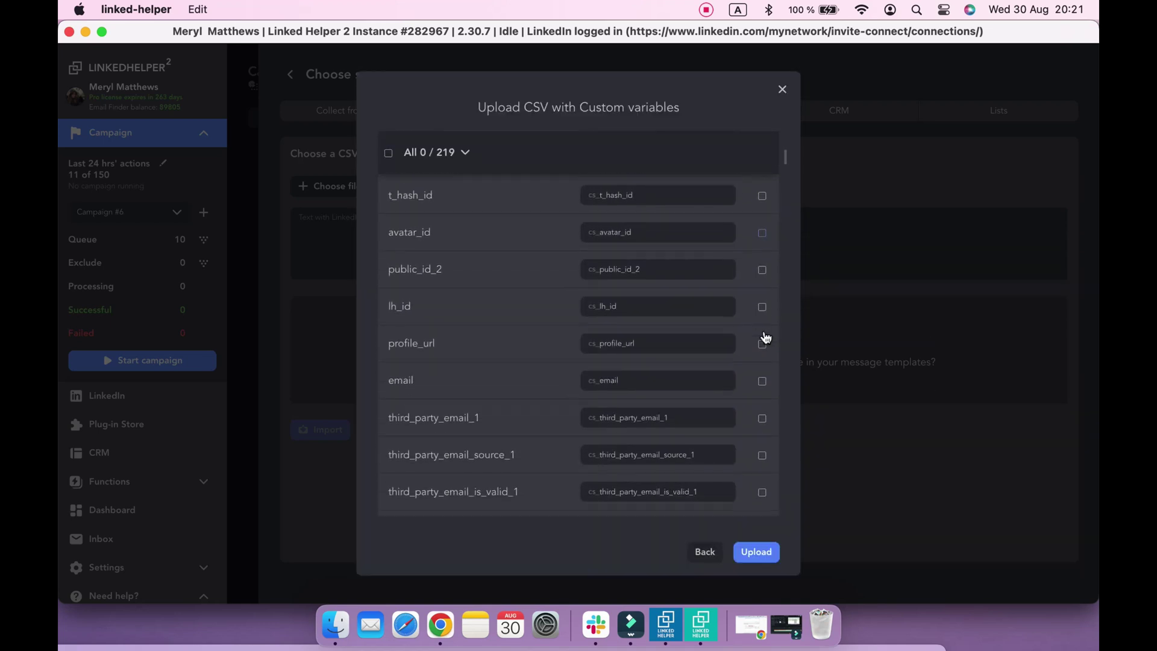
scroll(766, 337, "down", 9)
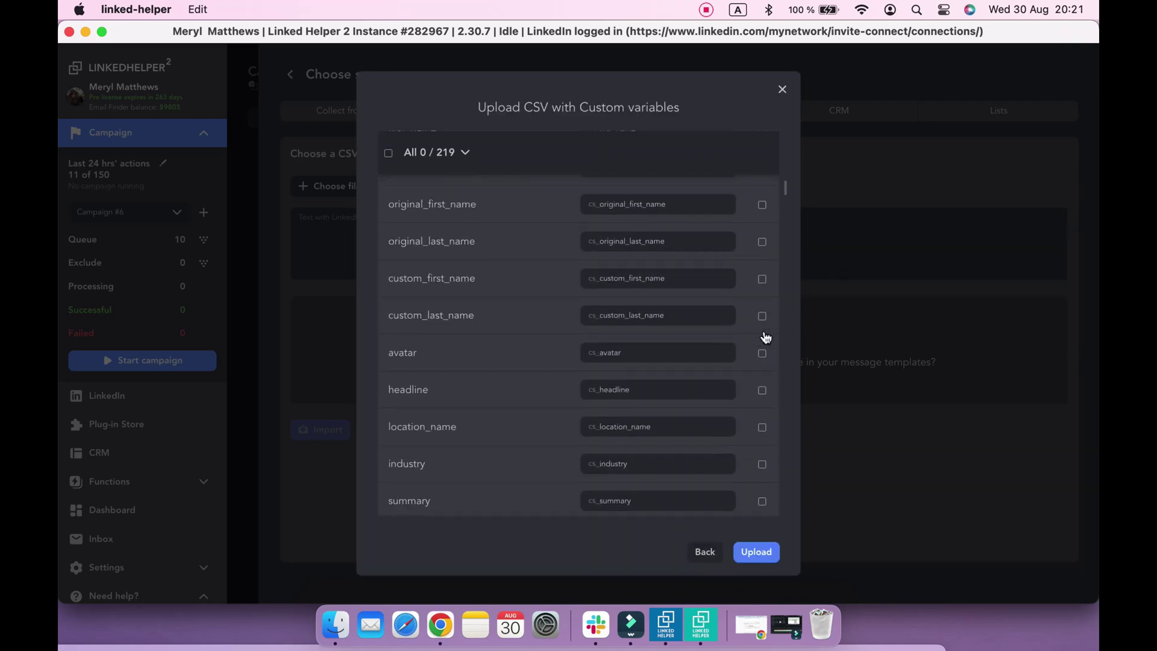